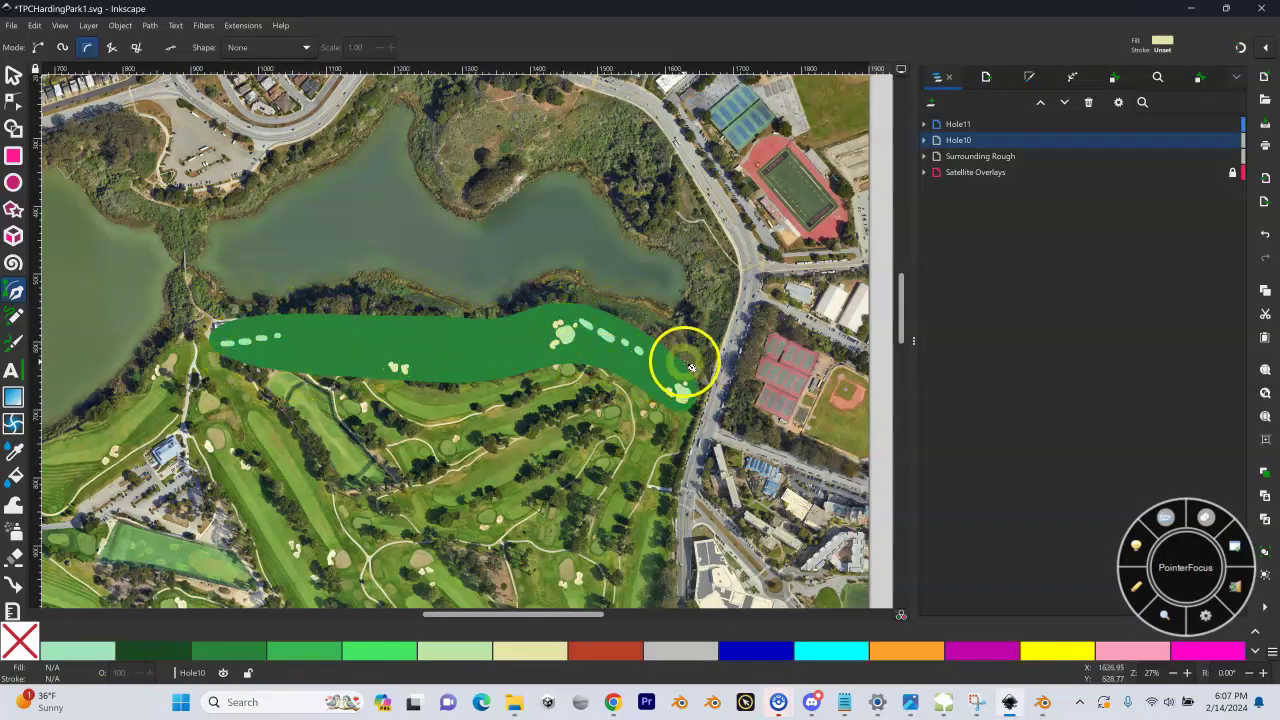
# Step: Zoom in on the hole 10 fairway in the satellite image
pyautogui.click(558, 368)
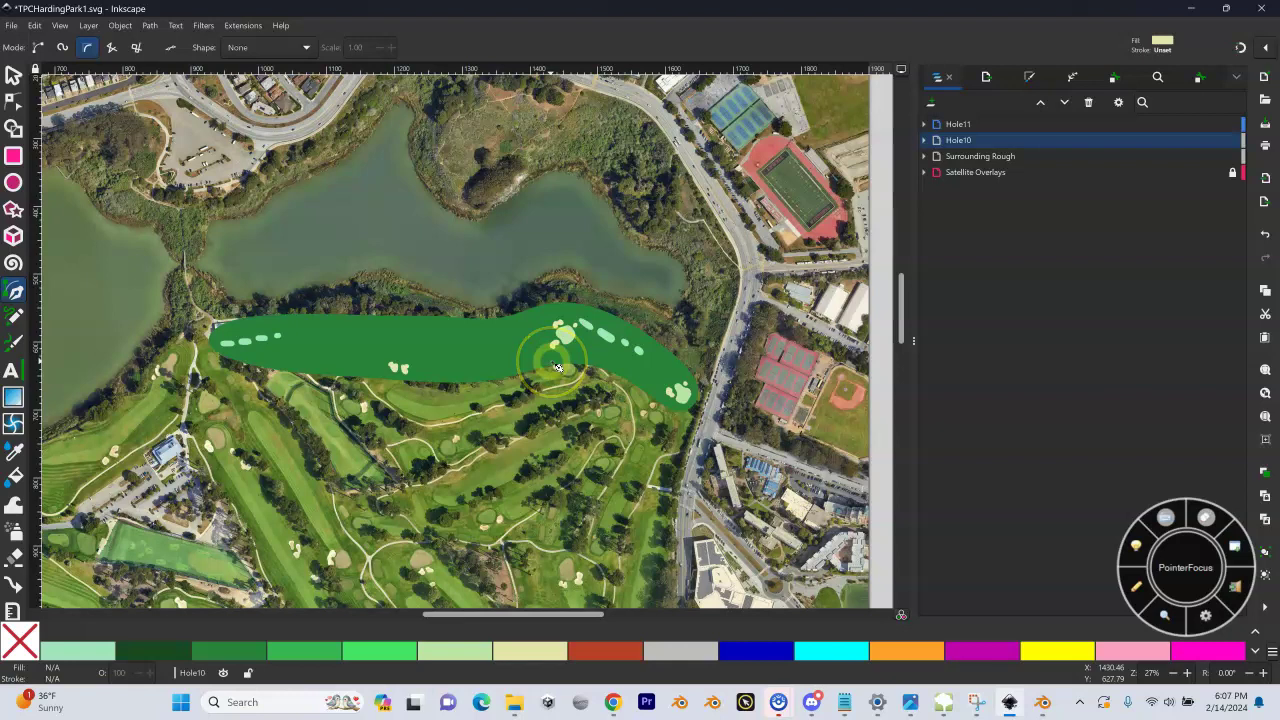
pyautogui.hotkey('shift', '=')
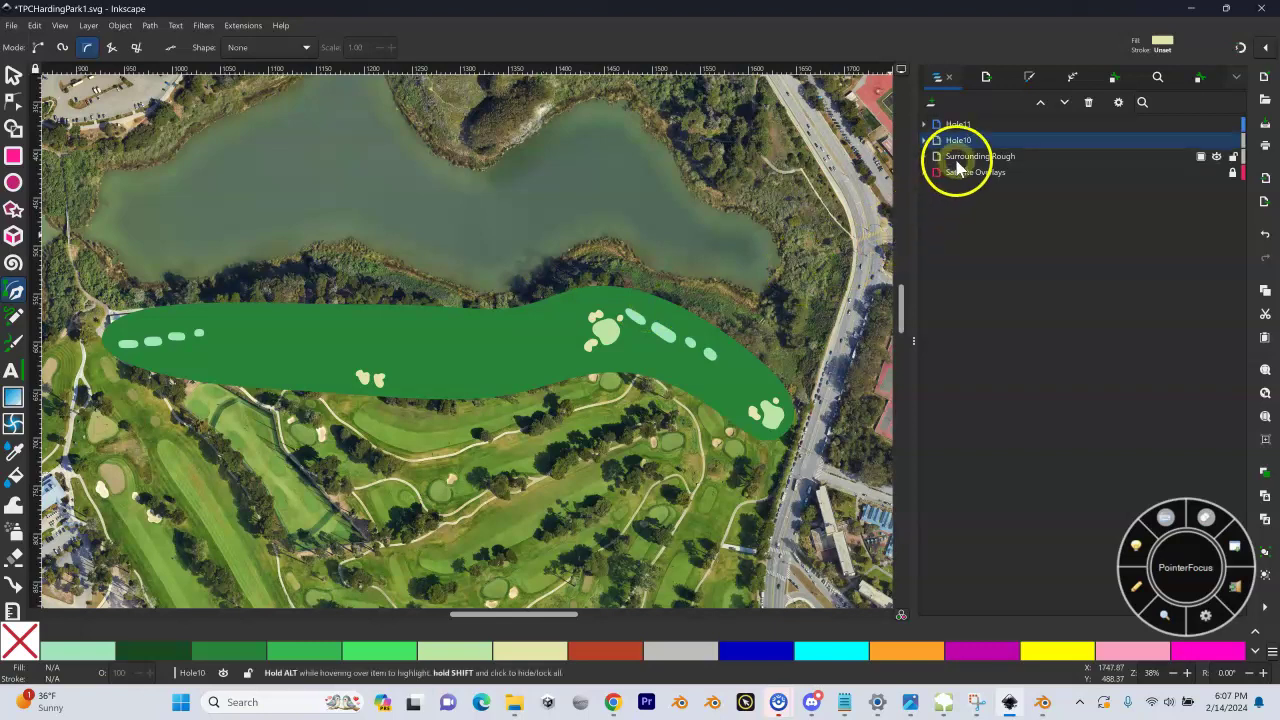
# Step: Hide the Surrounding Rough layer, expand the Satellite Overlays sublayers and zoom closer
pyautogui.click(1216, 156)
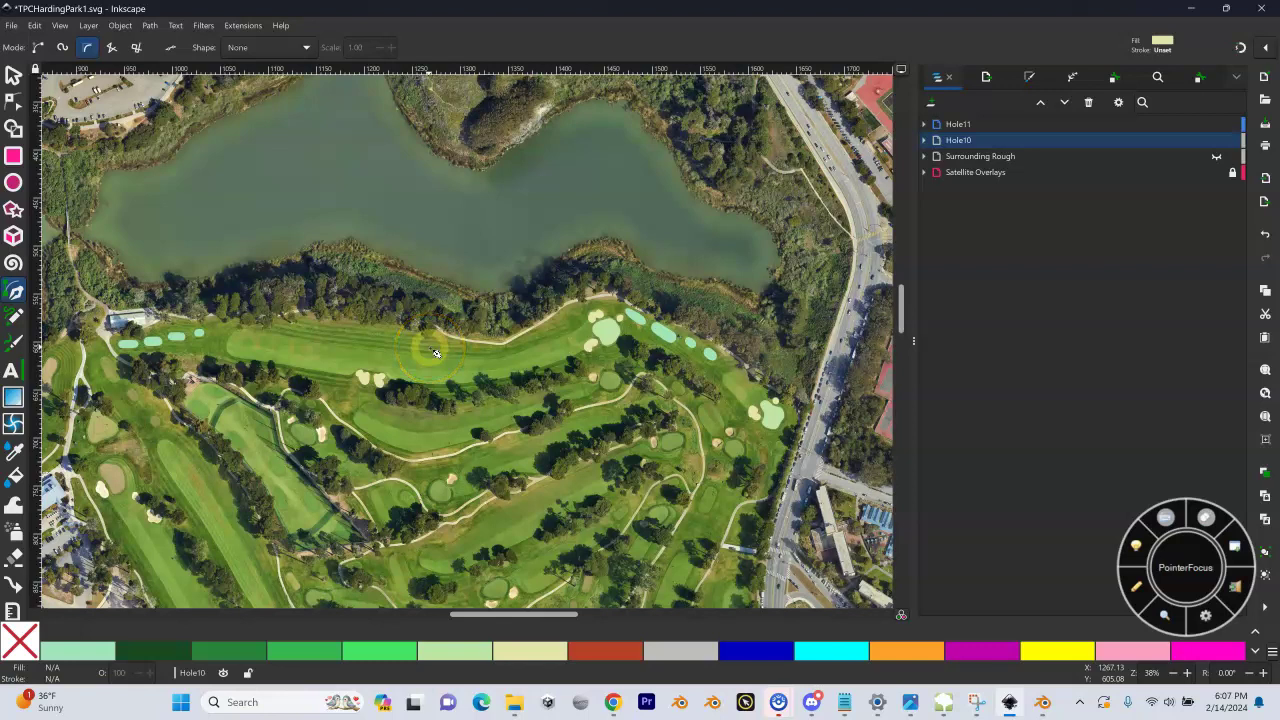
pyautogui.hotkey('shift', '=')
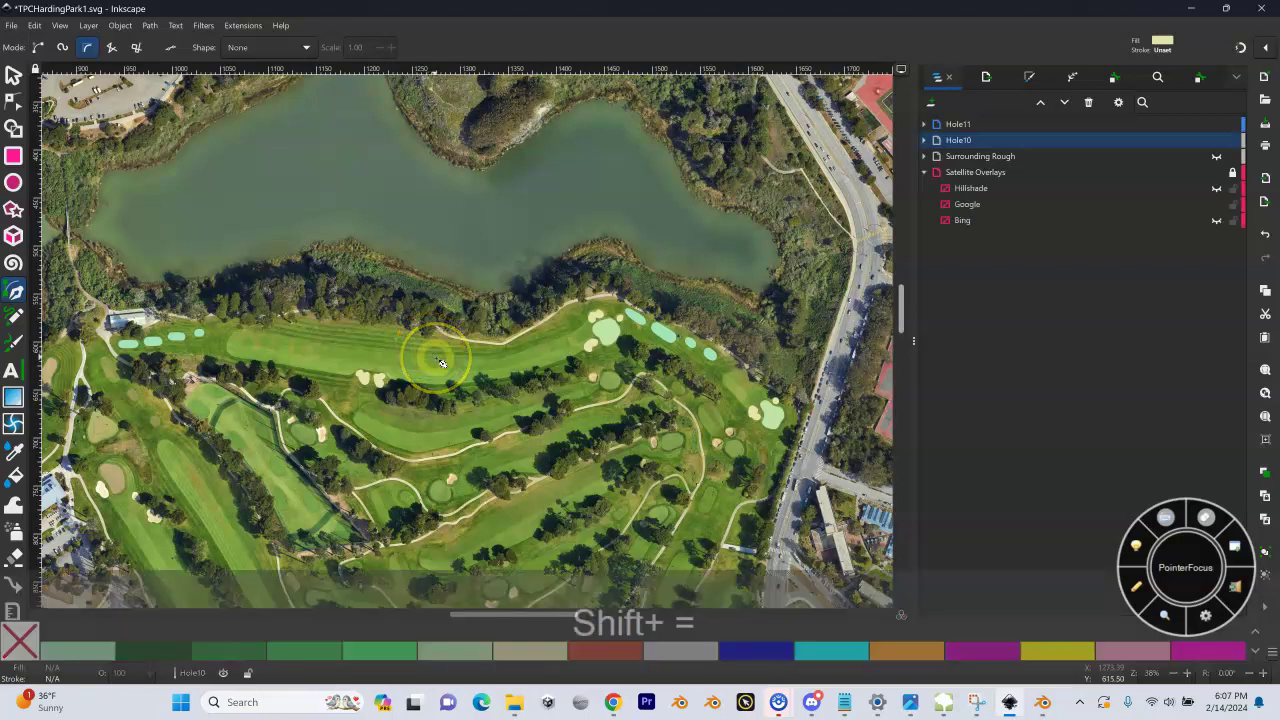
pyautogui.hotkey('shift', '=')
pyautogui.hotkey('shift', '=')
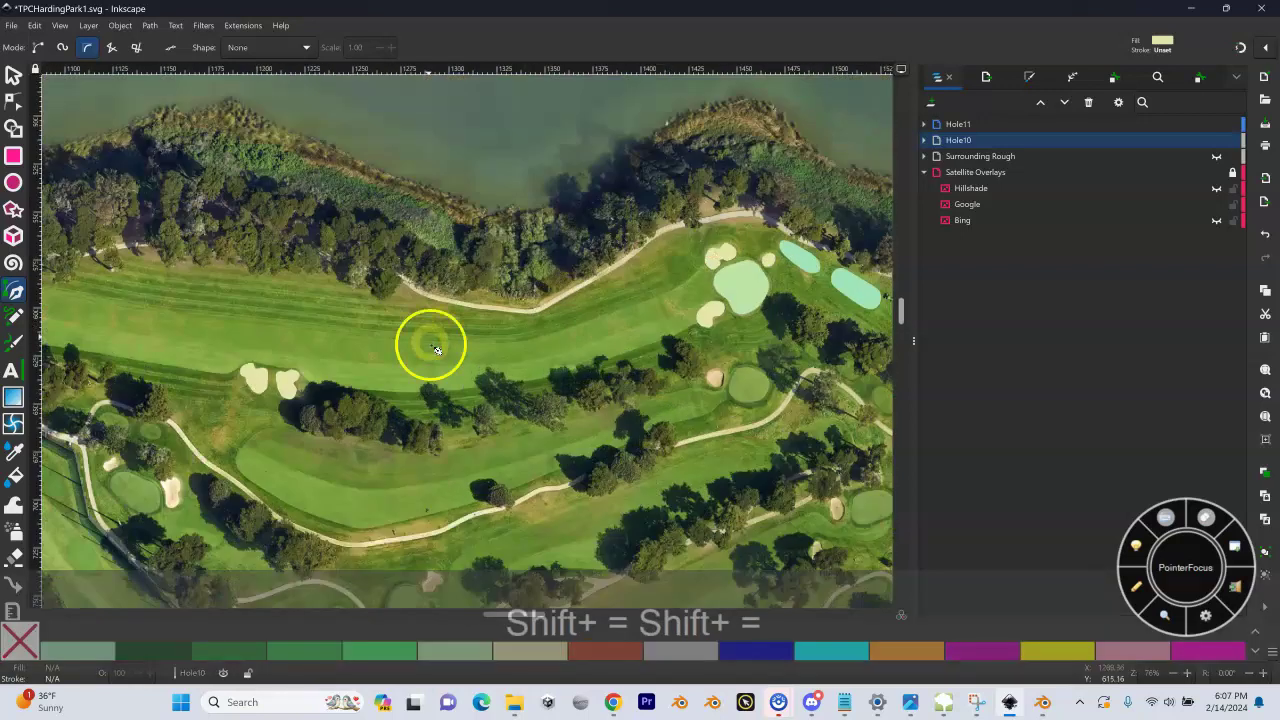
# Step: Pan along the fairway and zoom in until the hole 10 green fills the view
pyautogui.moveTo(437, 349); pyautogui.dragTo(497, 337)
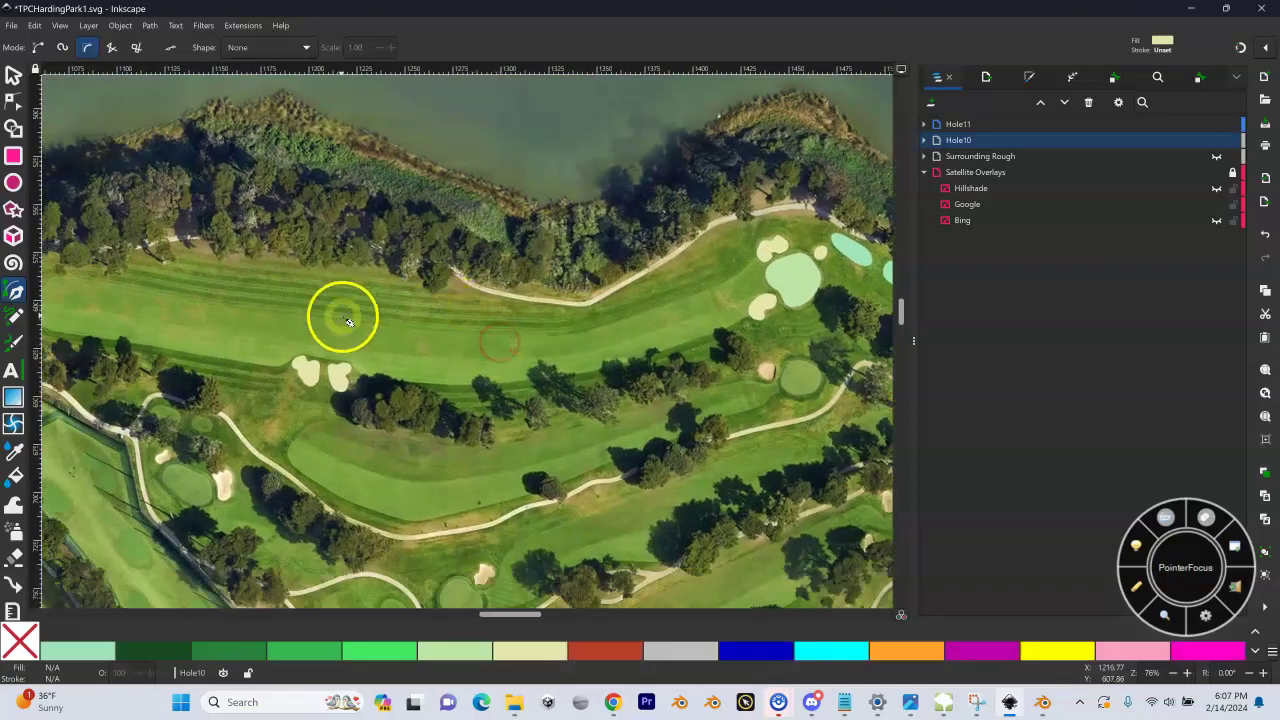
pyautogui.moveTo(343, 314); pyautogui.dragTo(436, 332)
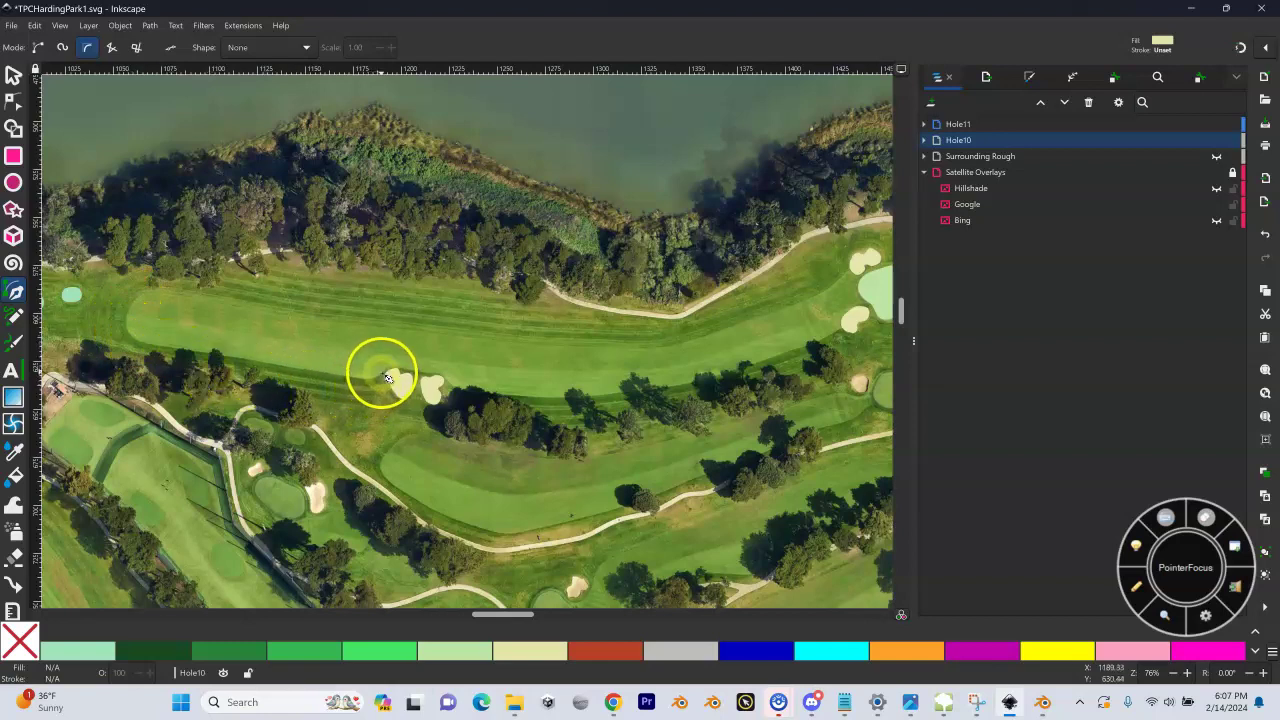
pyautogui.moveTo(614, 340); pyautogui.dragTo(357, 400)
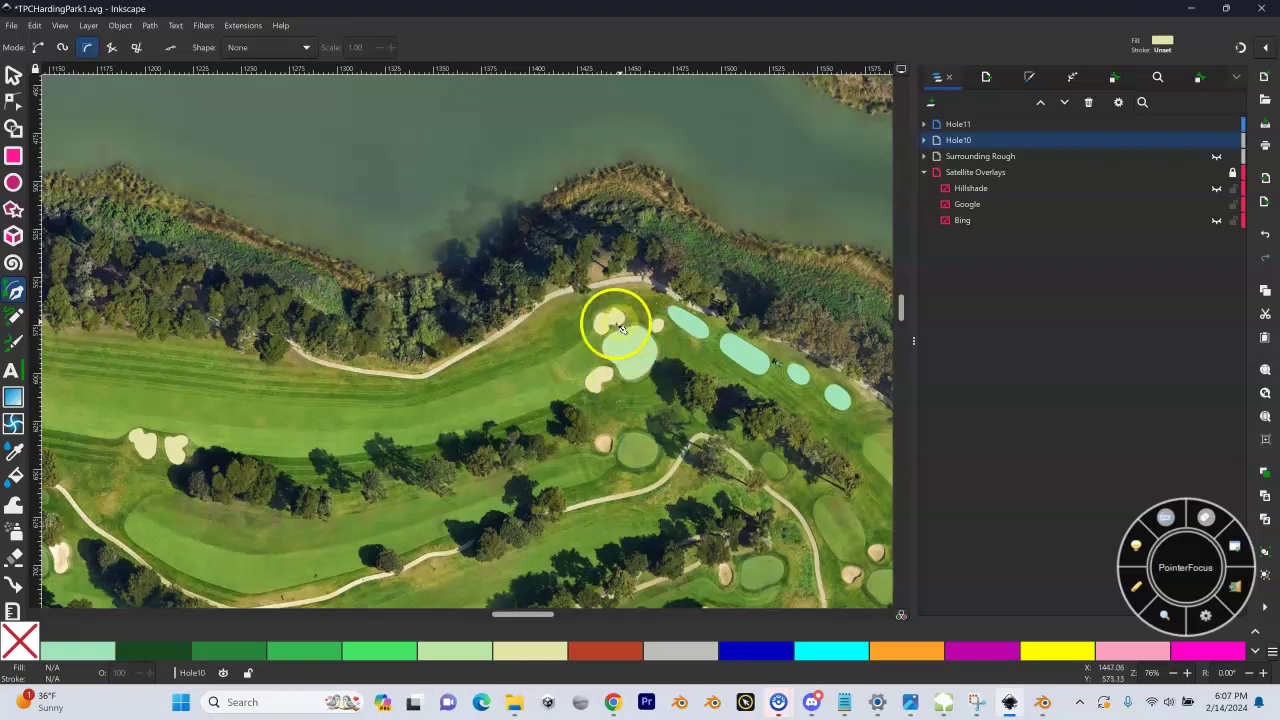
pyautogui.moveTo(606, 371); pyautogui.dragTo(543, 383)
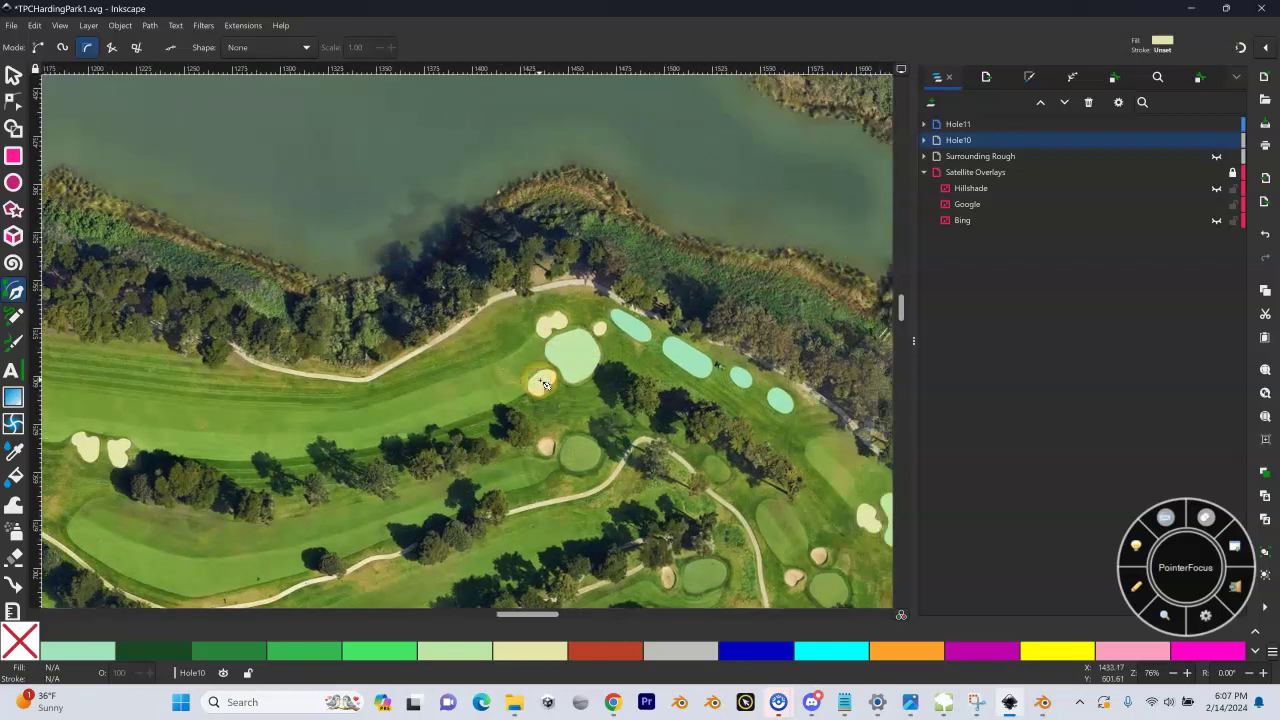
pyautogui.hotkey('shift', '=')
pyautogui.hotkey('shift', '=')
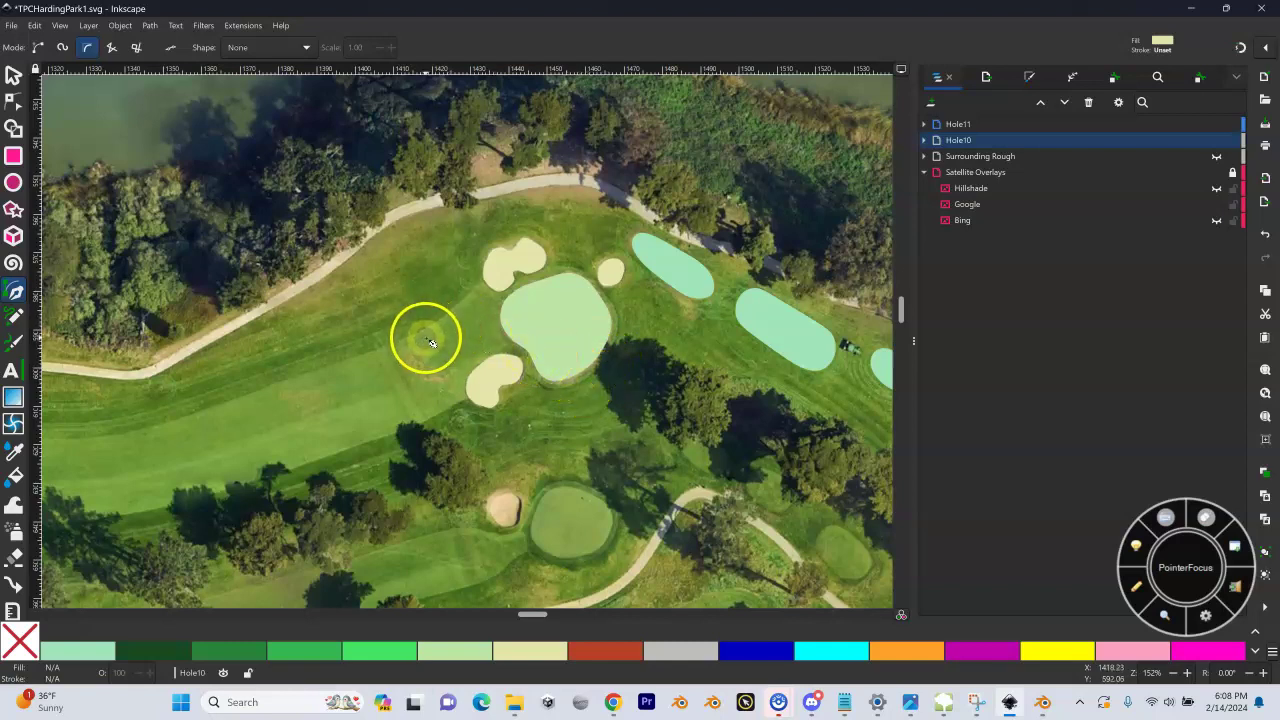
pyautogui.hotkey('shift', '=')
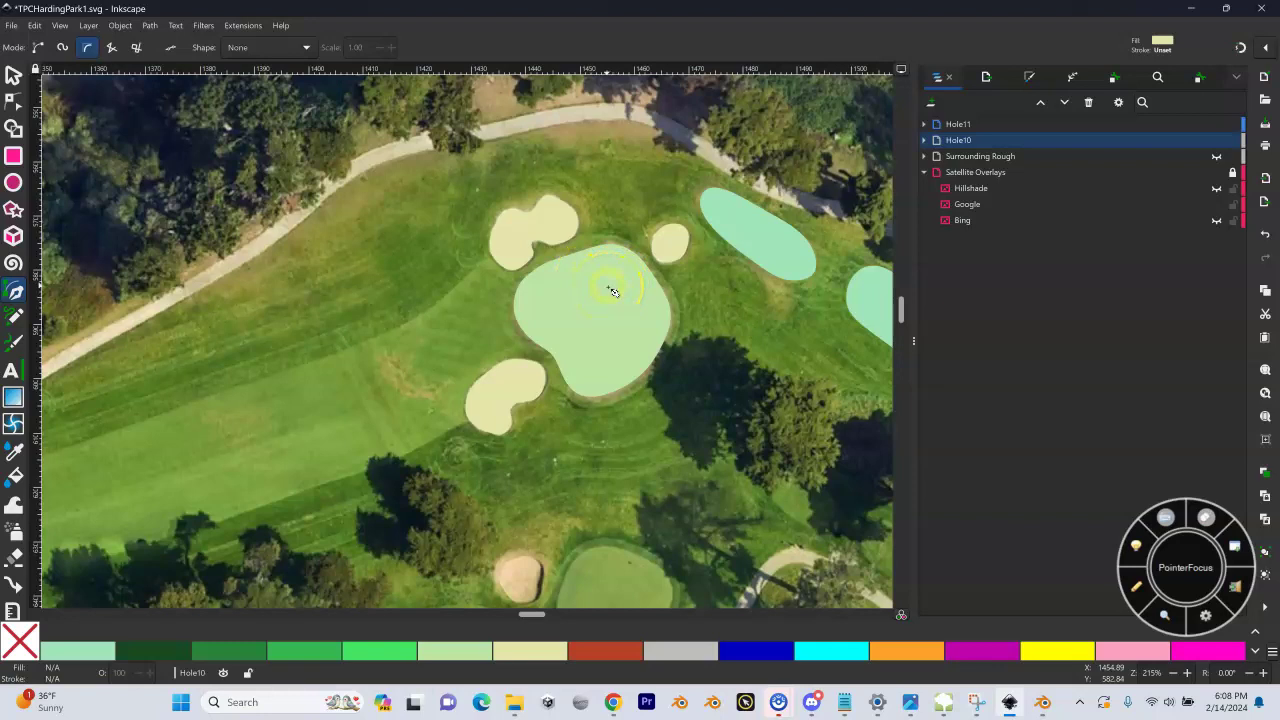
# Step: Select the hole 10 green shape and duplicate it with Ctrl+D
pyautogui.click(12, 75)
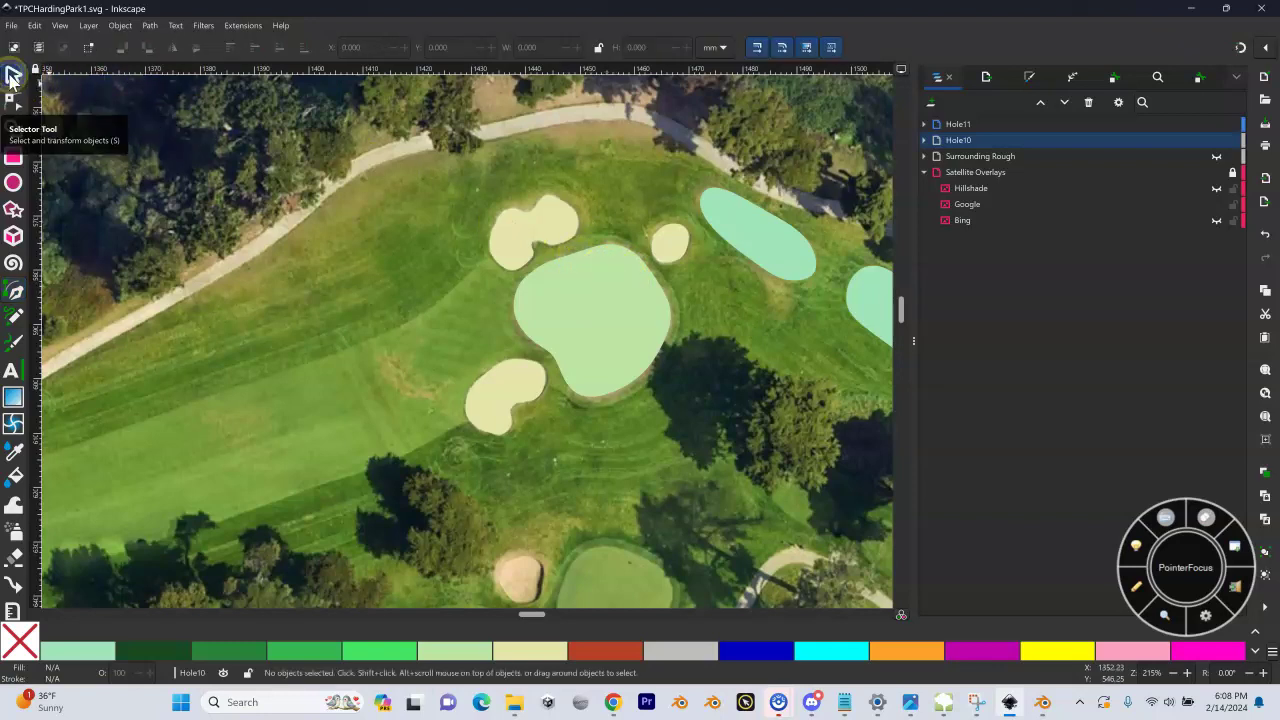
pyautogui.click(614, 298)
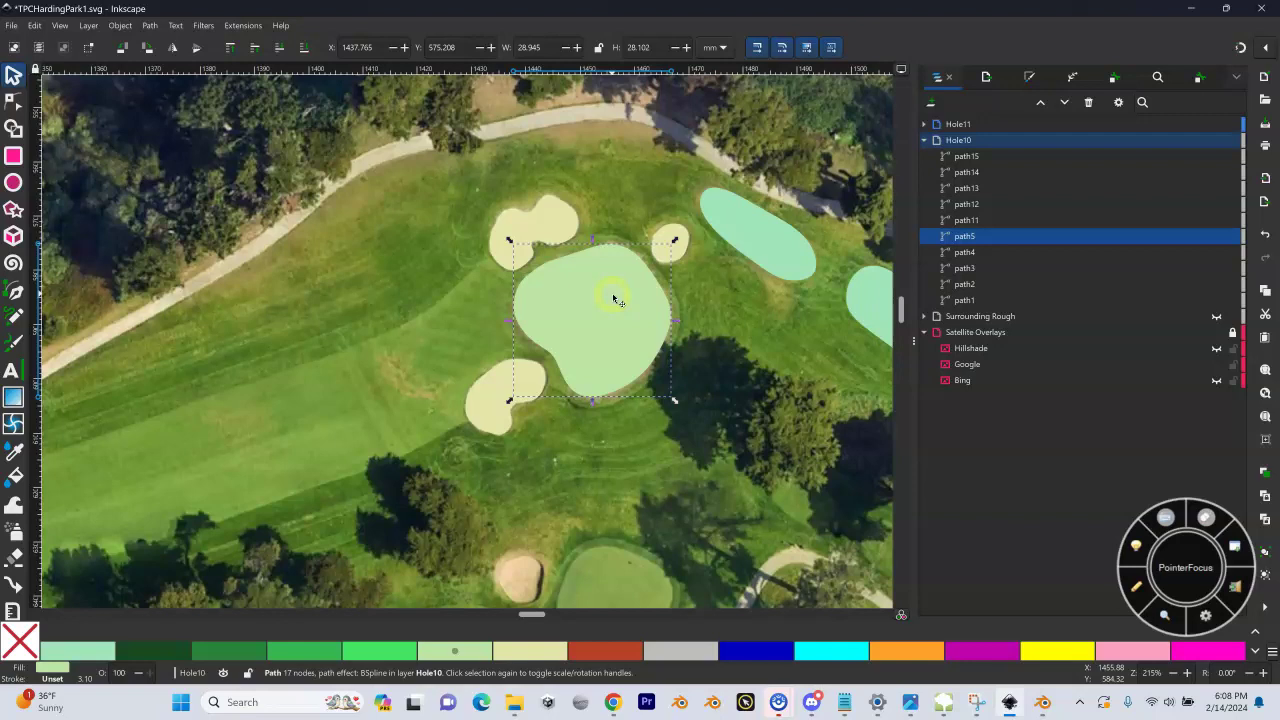
pyautogui.press('ctrl')
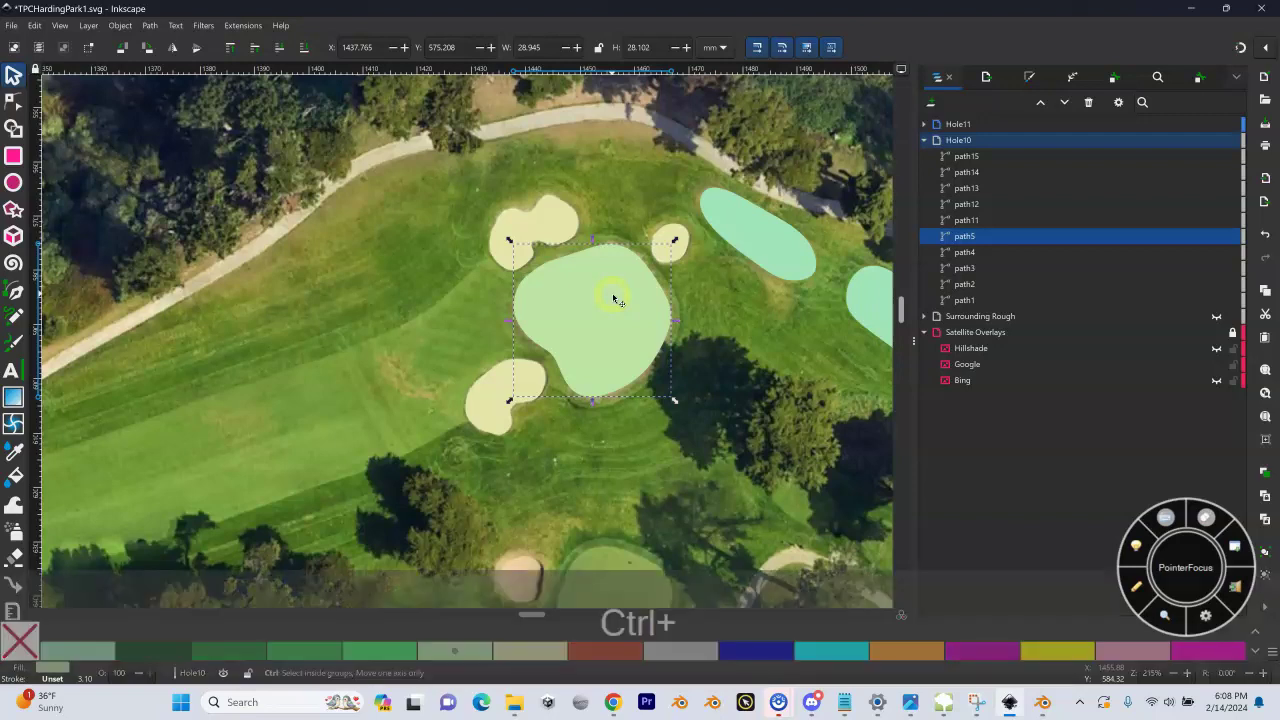
pyautogui.hotkey('ctrl', 'd')
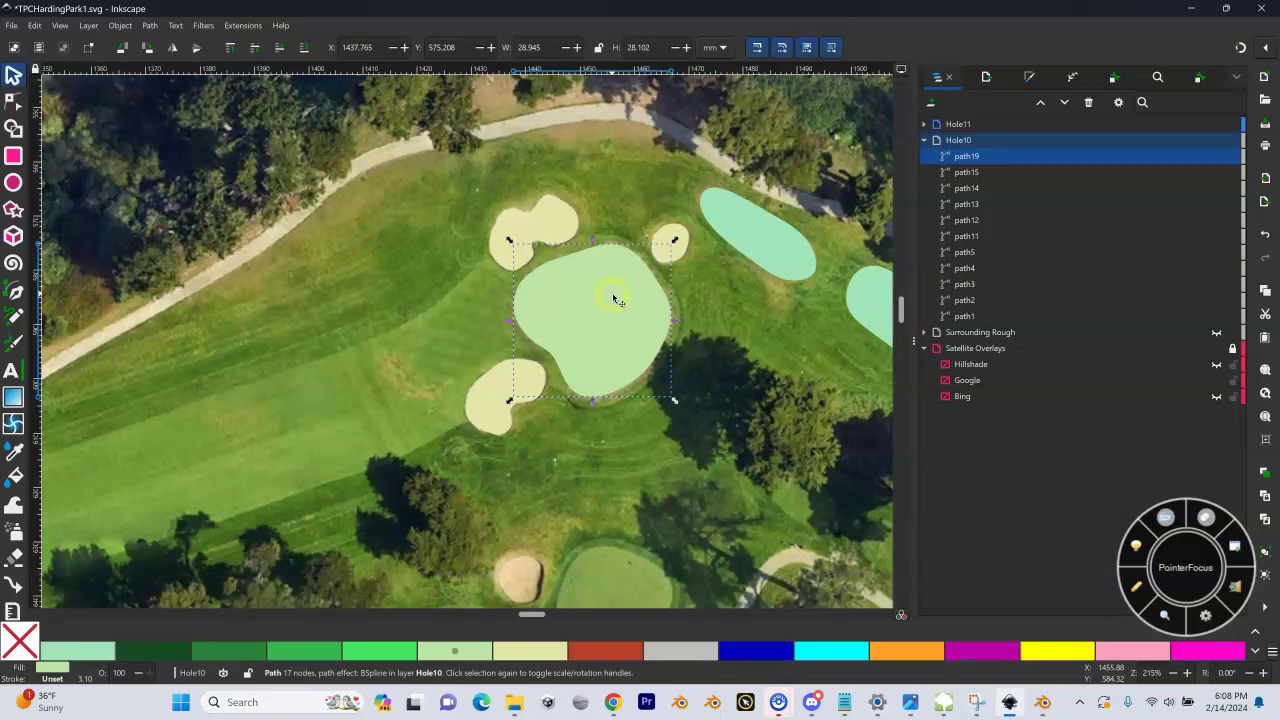
# Step: Leave the path19 copy hidden and the original green path5 visible
pyautogui.click(1030, 155)
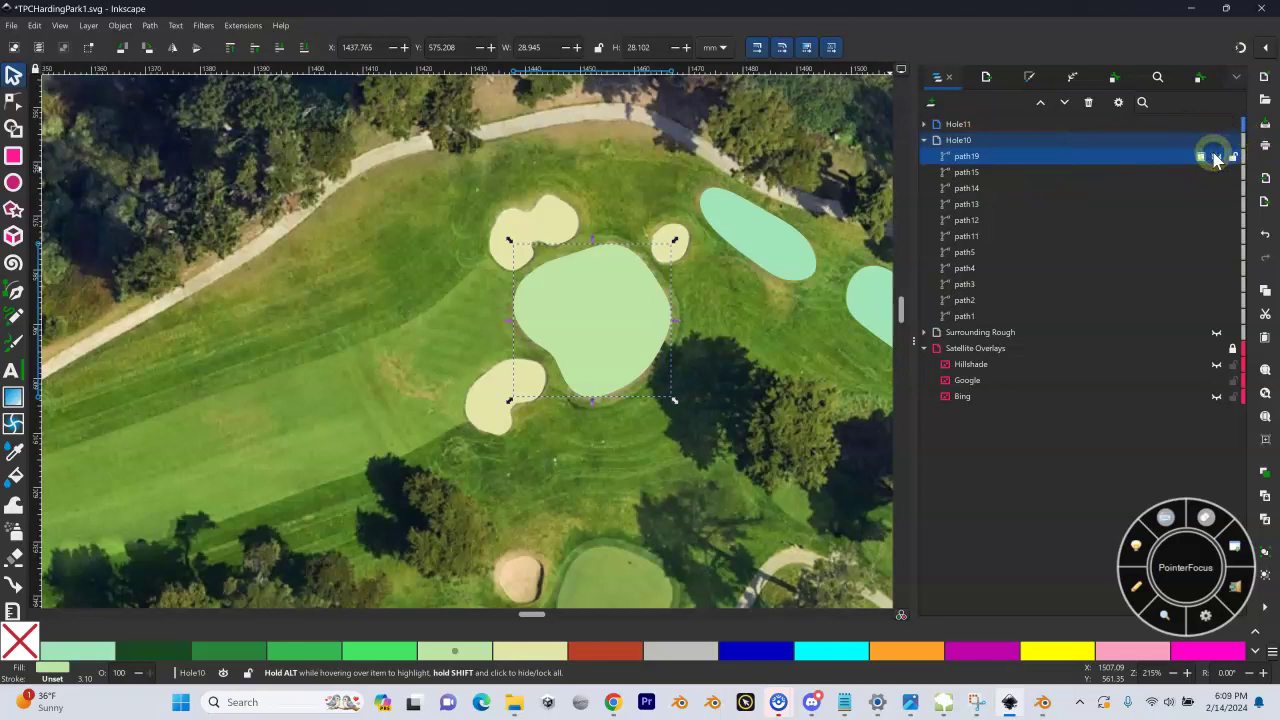
pyautogui.click(1216, 157)
pyautogui.click(585, 295)
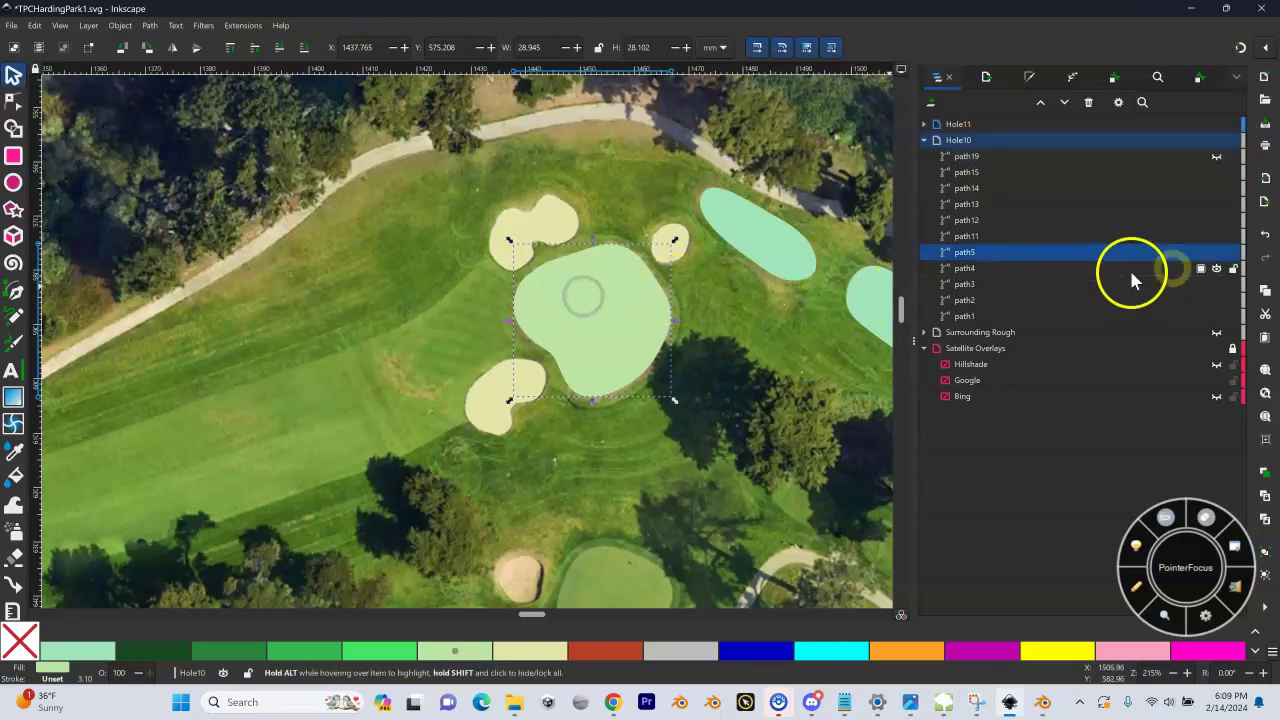
pyautogui.click(1216, 252)
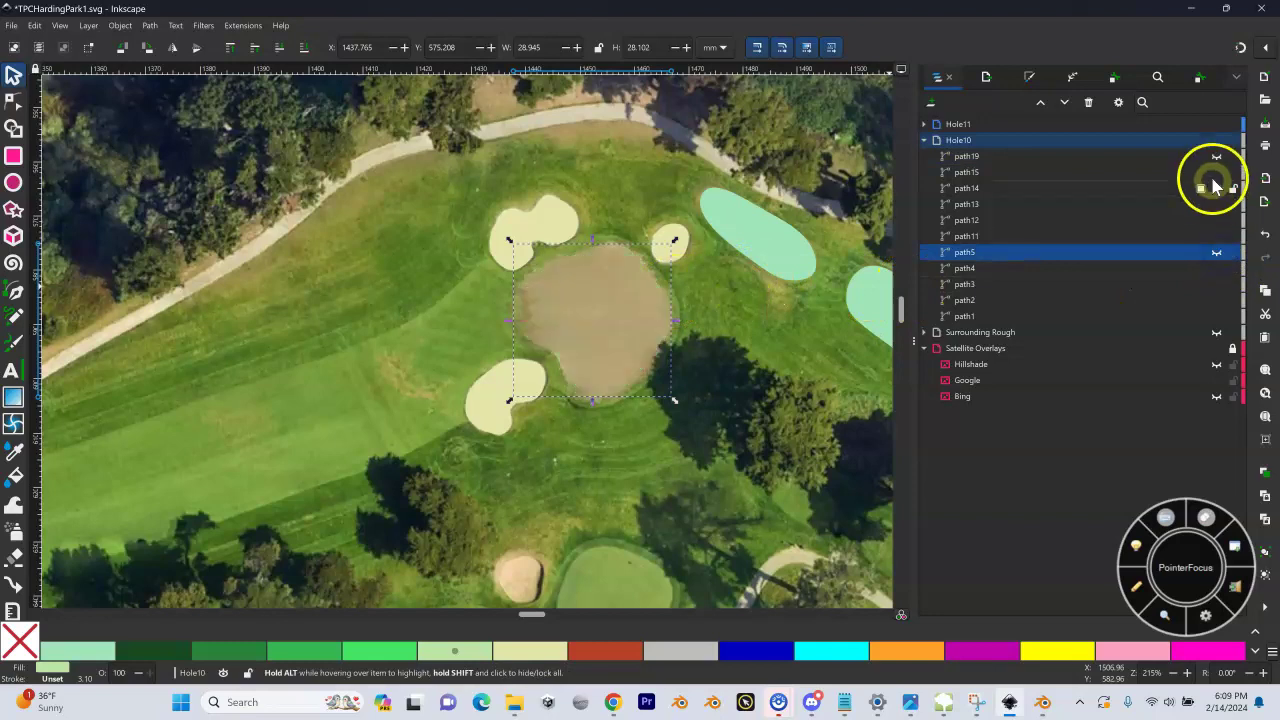
pyautogui.click(1214, 157)
pyautogui.click(1216, 252)
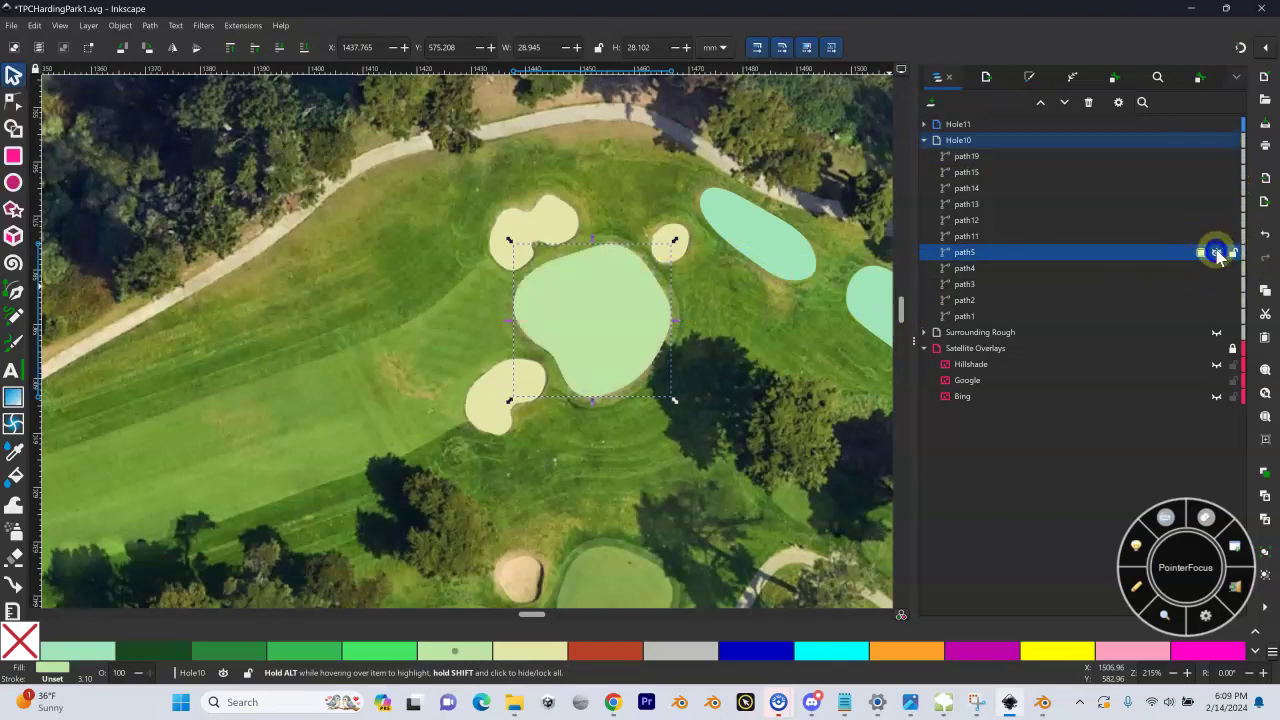
pyautogui.click(1216, 157)
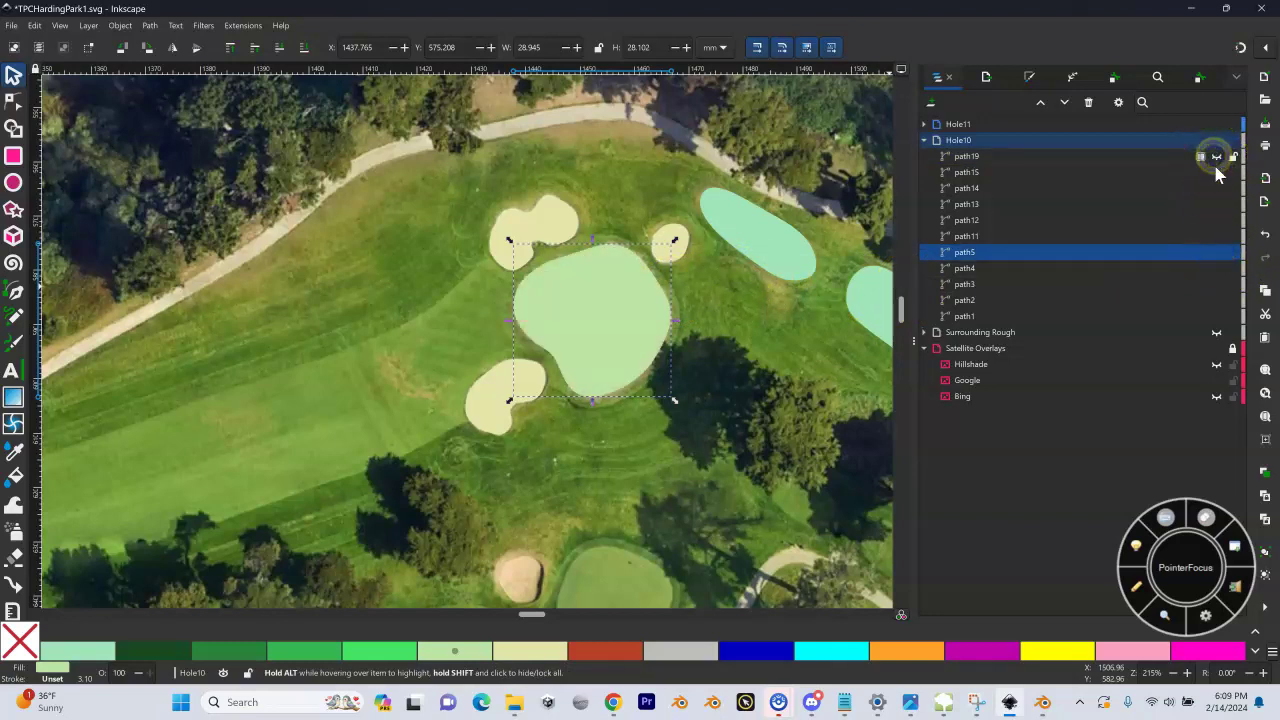
pyautogui.click(1217, 257)
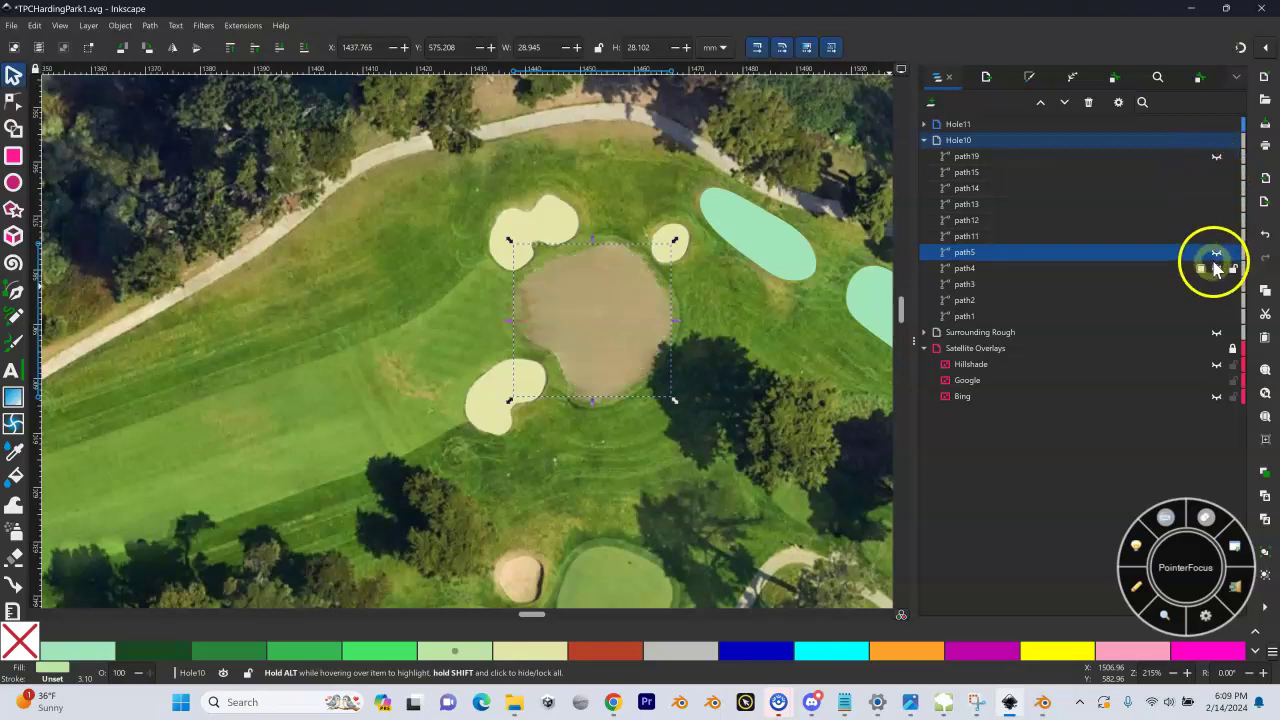
pyautogui.click(1216, 256)
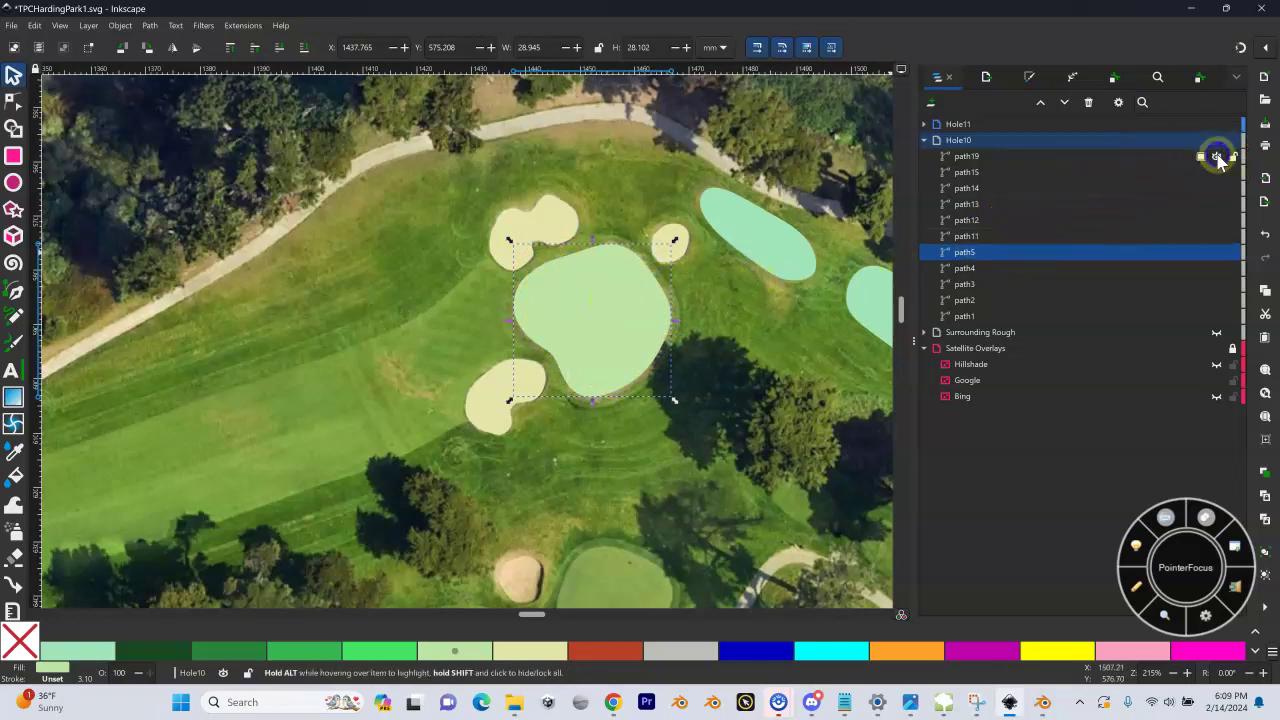
# Step: Select the path19 copy and resize it with repeated Outset and Inset
pyautogui.click(1040, 157)
pyautogui.click(970, 158)
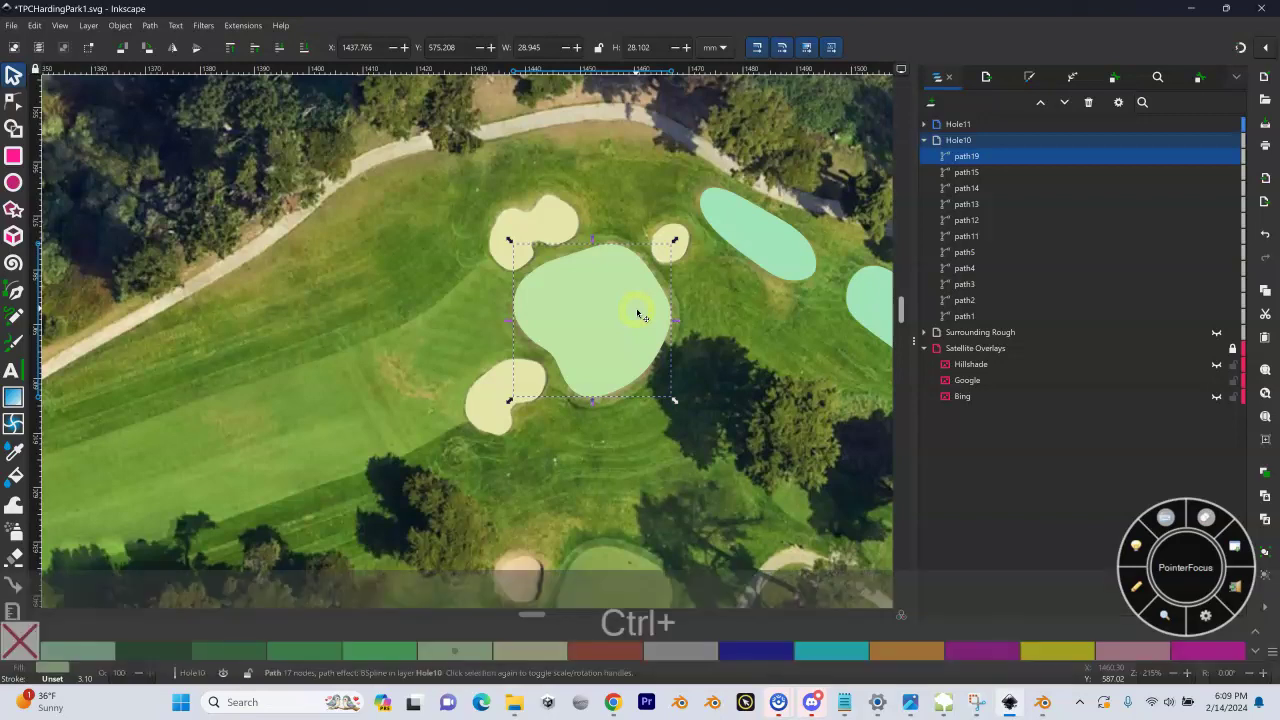
pyautogui.hotkey('ctrl', '0')
pyautogui.hotkey('ctrl', '0')
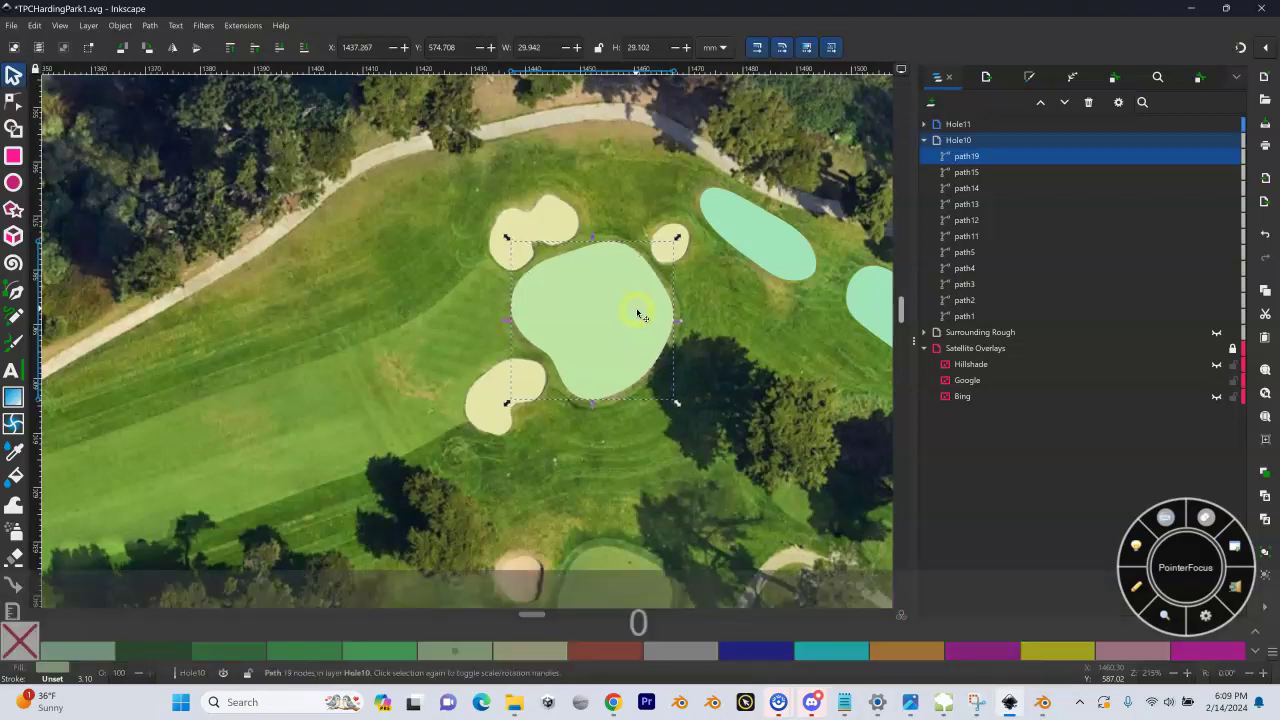
pyautogui.hotkey('ctrl', '0')
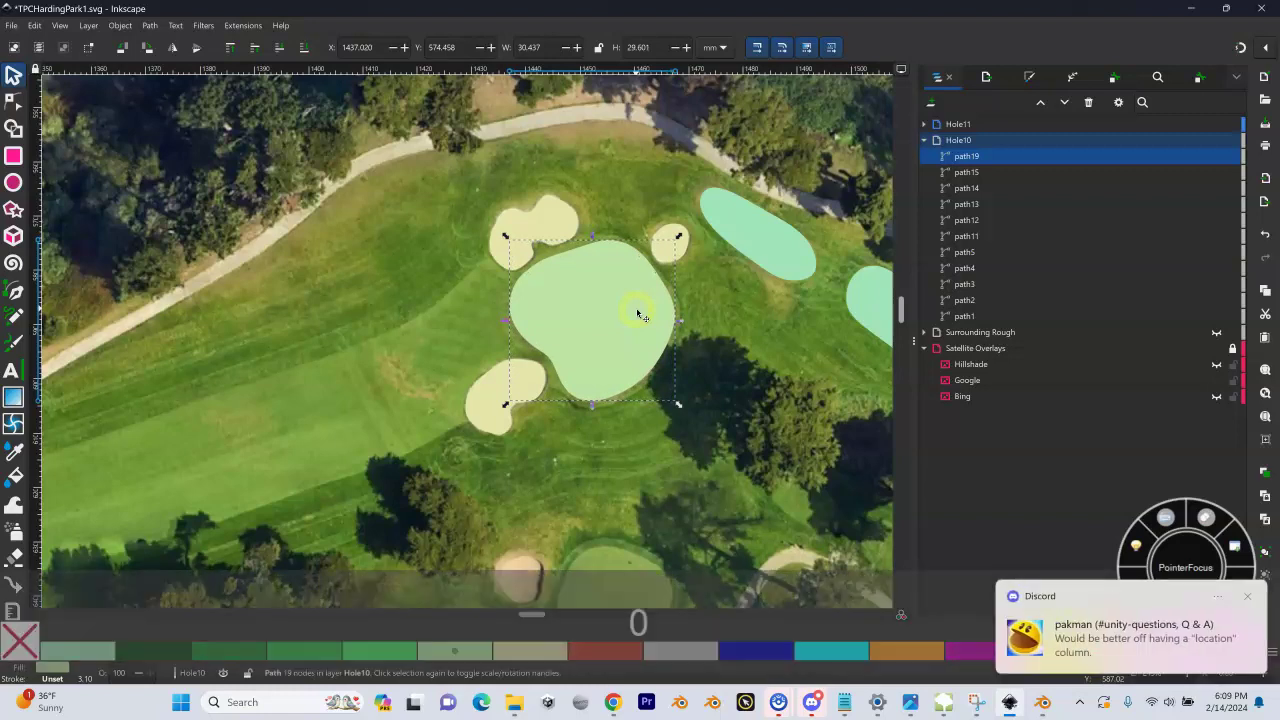
pyautogui.hotkey('ctrl', '0')
pyautogui.hotkey('ctrl', '0')
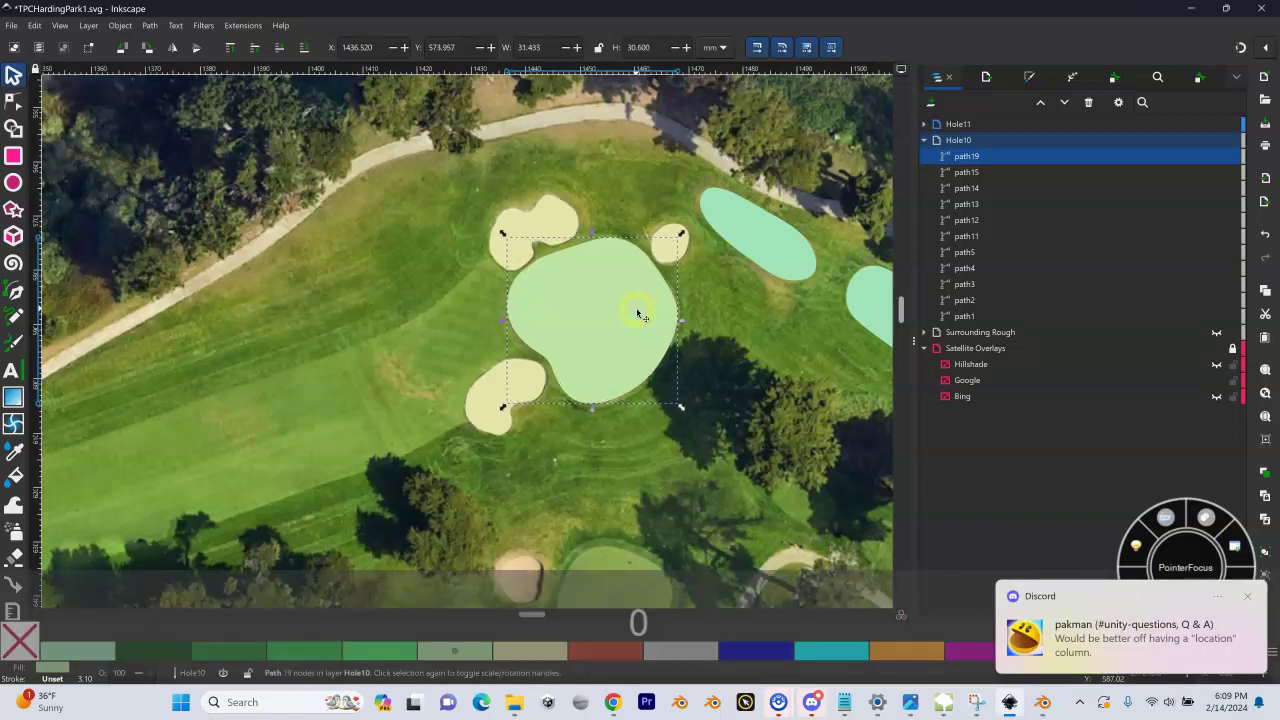
pyautogui.hotkey('ctrl', '9')
pyautogui.hotkey('ctrl', '9')
pyautogui.hotkey('ctrl', '9')
pyautogui.hotkey('ctrl', '9')
pyautogui.hotkey('ctrl', '9')
pyautogui.hotkey('ctrl', '9')
pyautogui.hotkey('ctrl', '9')
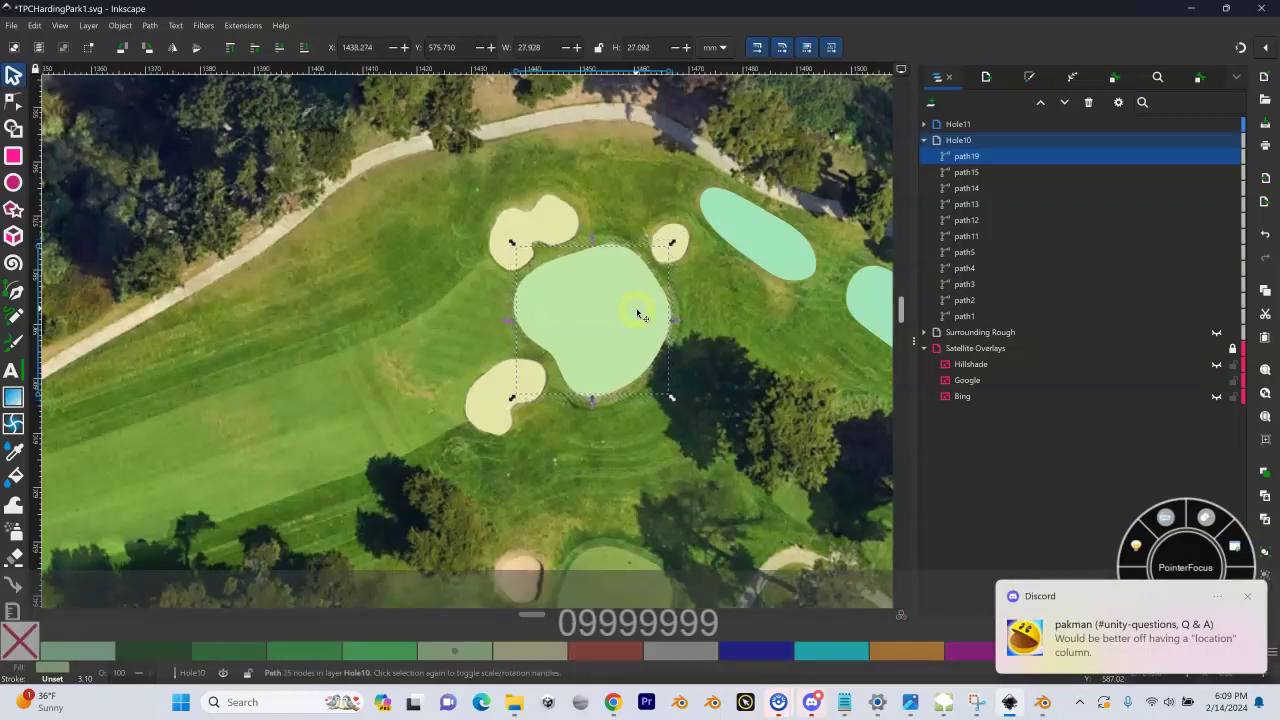
pyautogui.hotkey('ctrl', '9')
pyautogui.hotkey('ctrl', '9')
pyautogui.hotkey('ctrl', '9')
pyautogui.hotkey('ctrl', '0')
pyautogui.hotkey('ctrl', '0')
pyautogui.hotkey('ctrl', '0')
pyautogui.hotkey('ctrl', '0')
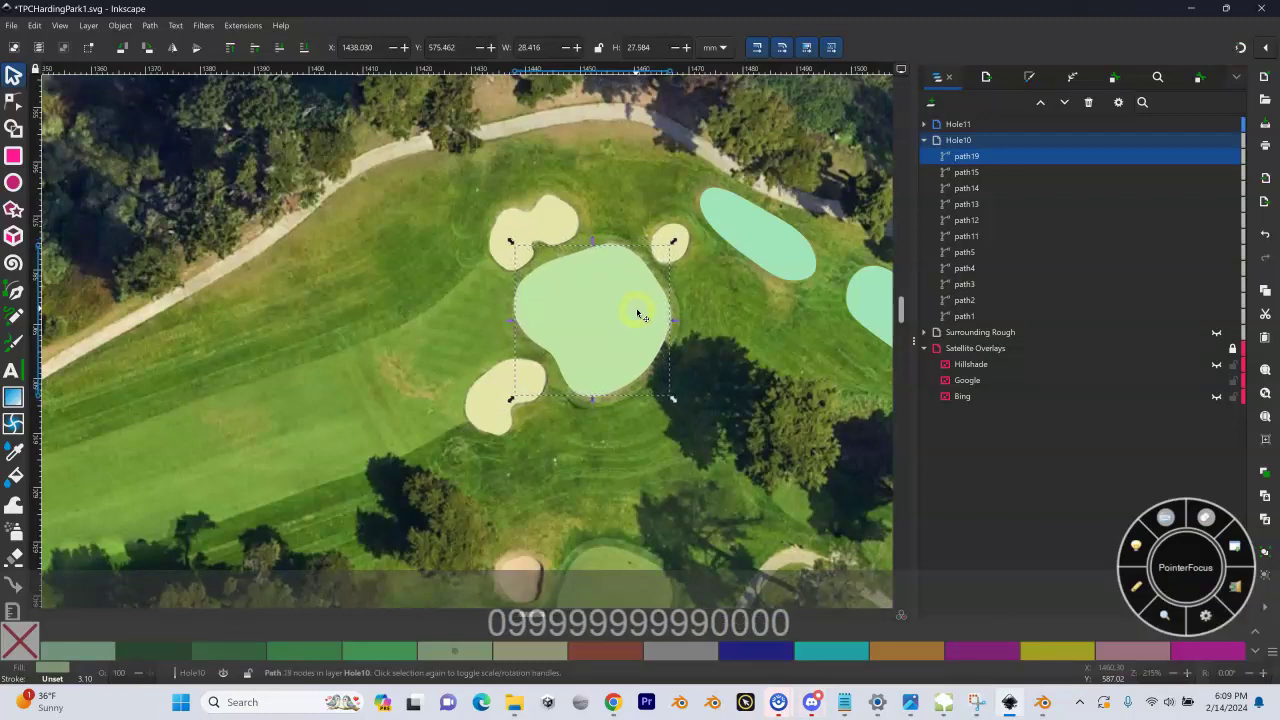
pyautogui.hotkey('ctrl', '0')
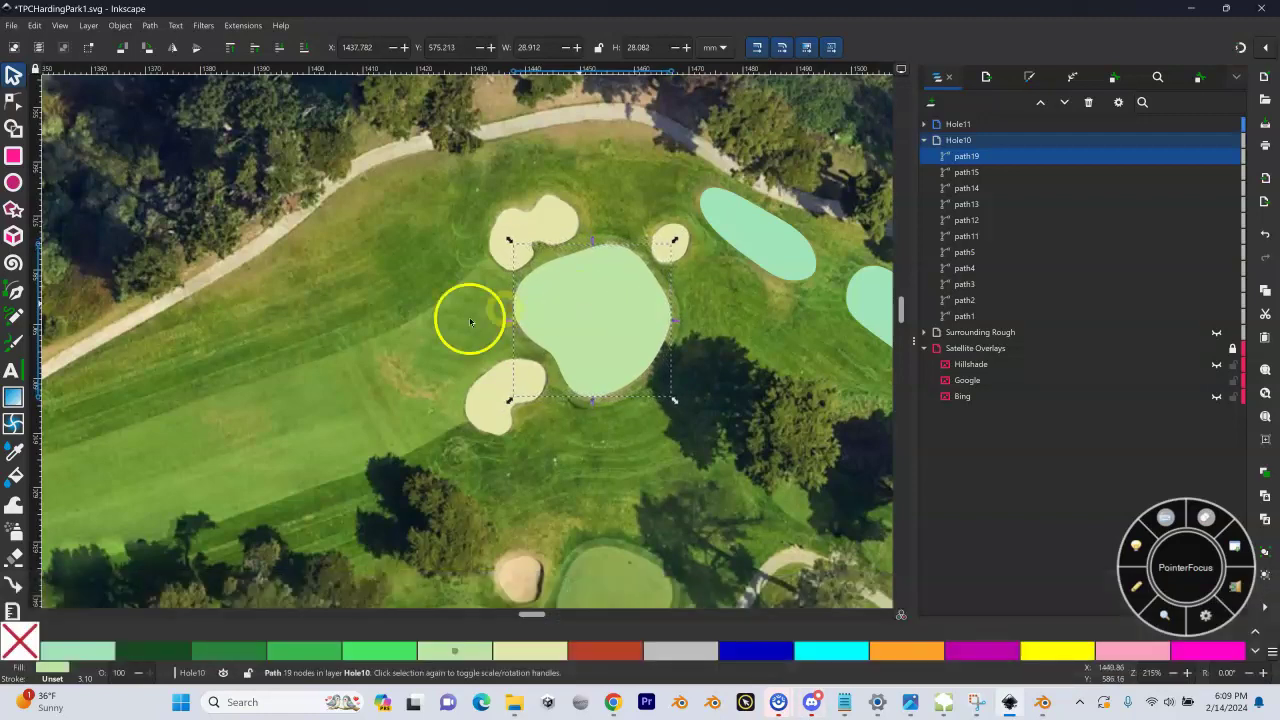
# Step: Fill path19 bright green and fine-tune its size to about 31.345 × 30.563 mm
pyautogui.click(408, 656)
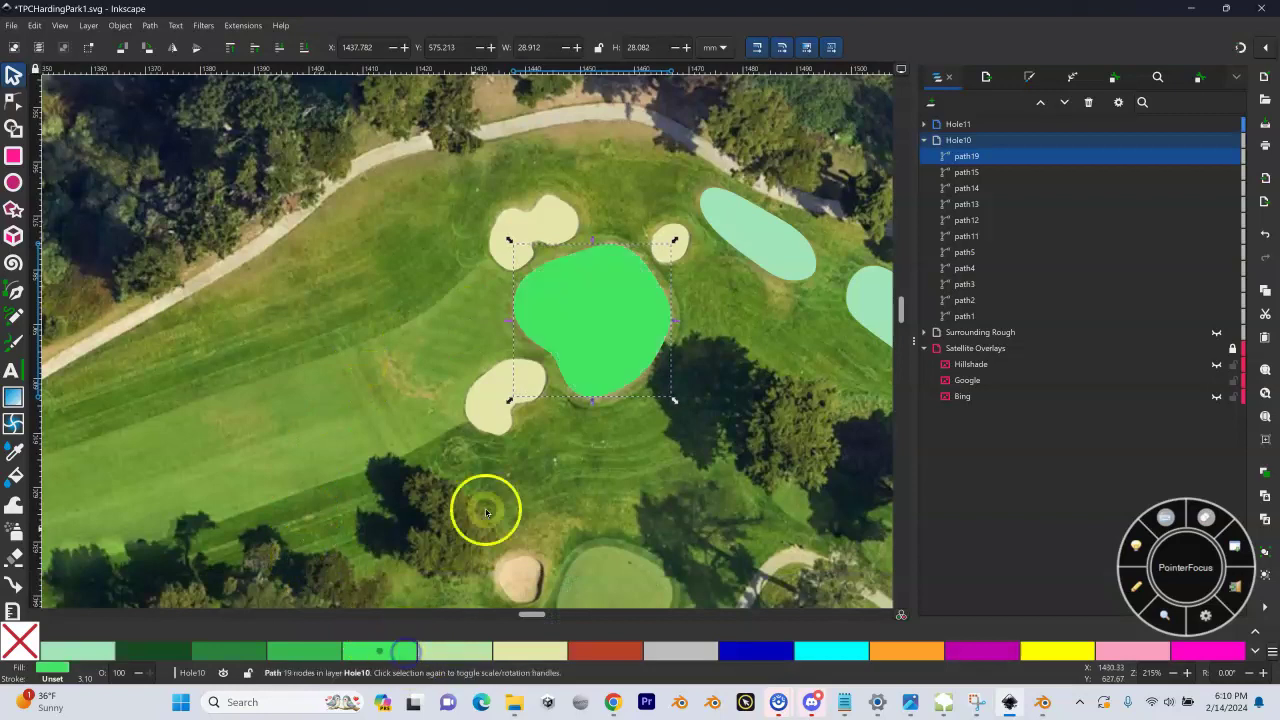
pyautogui.hotkey('ctrl', '9')
pyautogui.hotkey('ctrl', '9')
pyautogui.hotkey('ctrl', '9')
pyautogui.hotkey('ctrl', '9')
pyautogui.hotkey('ctrl', '9')
pyautogui.hotkey('ctrl', '9')
pyautogui.hotkey('ctrl', '9')
pyautogui.hotkey('ctrl', '9')
pyautogui.hotkey('ctrl', '9')
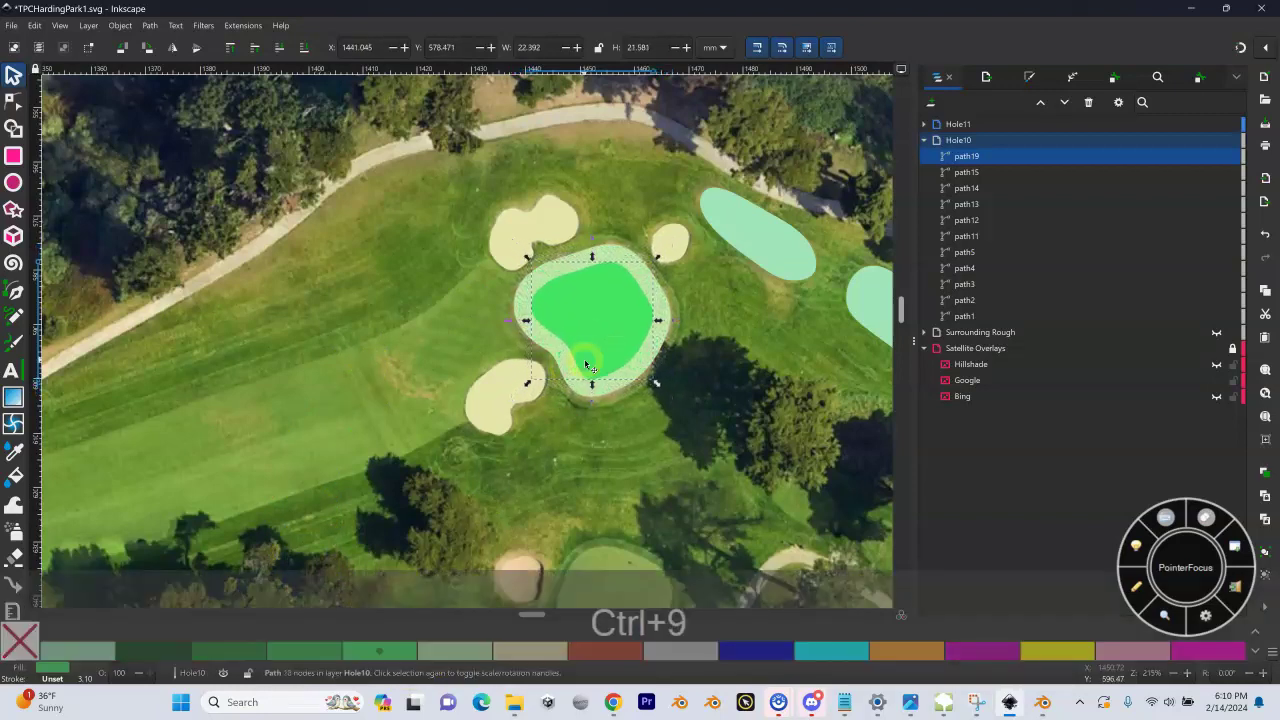
pyautogui.hotkey('ctrl', '9')
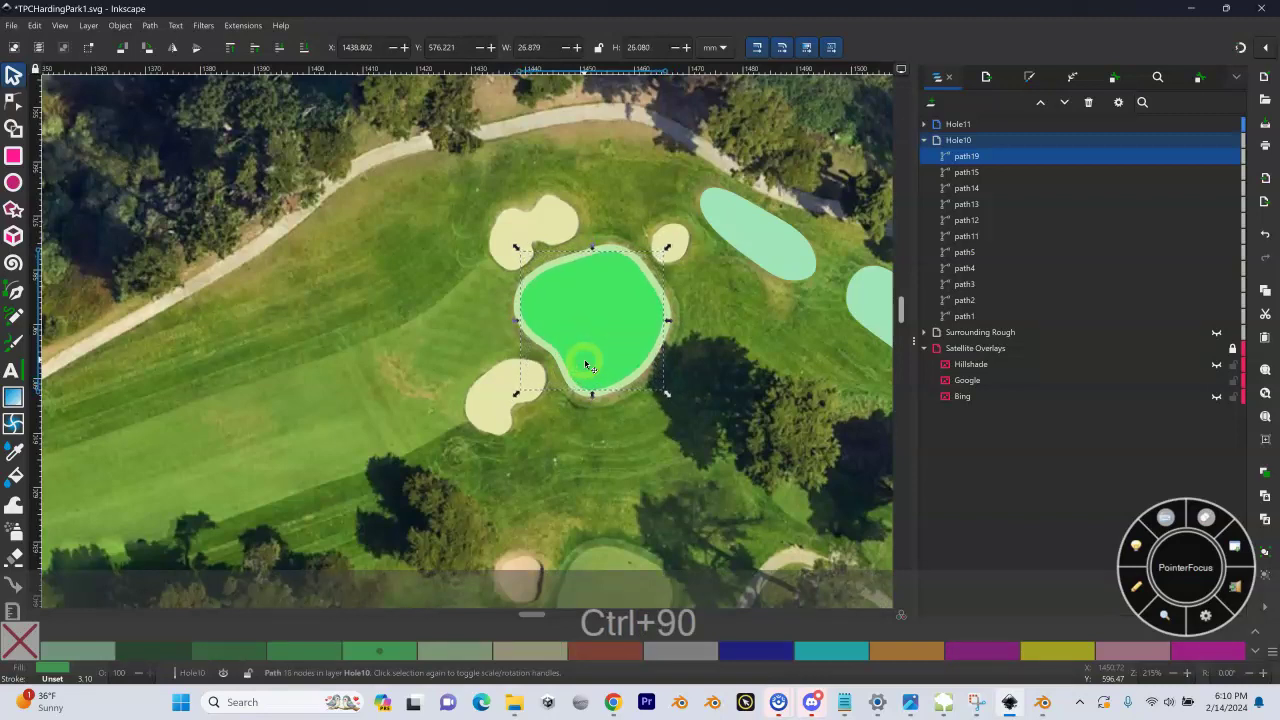
pyautogui.hotkey('ctrl', '9')
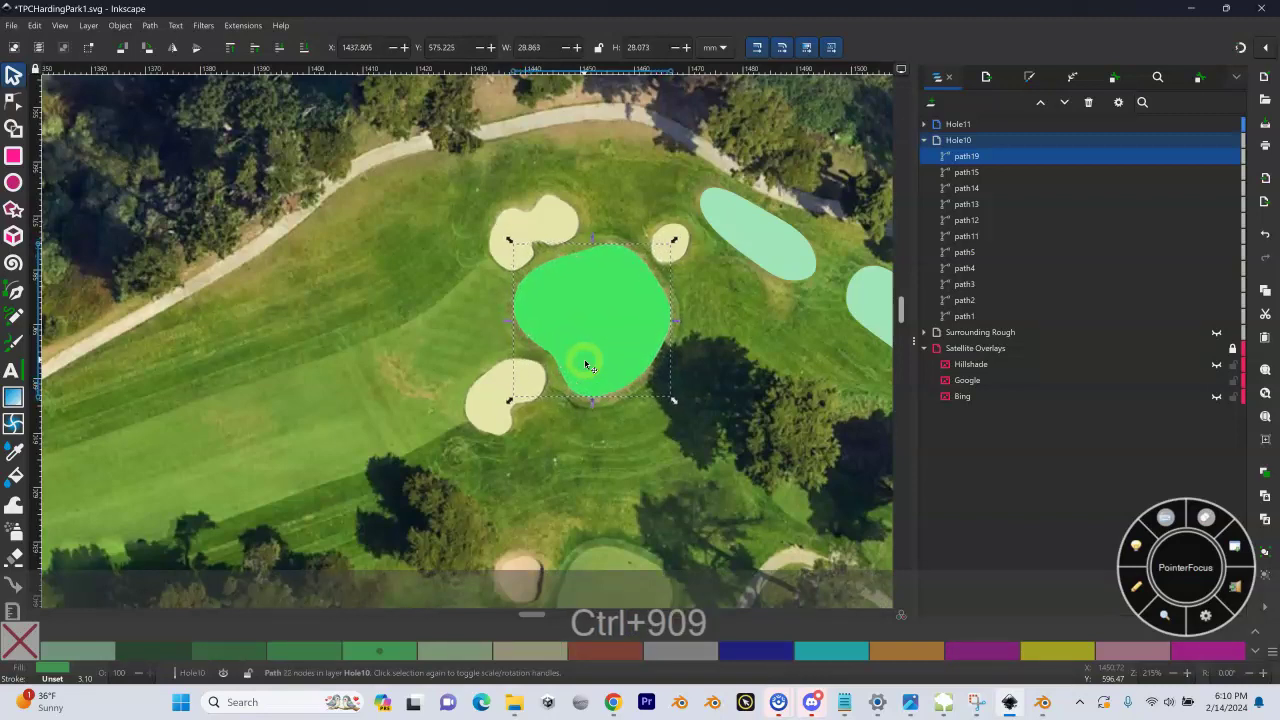
pyautogui.hotkey('ctrl', '0')
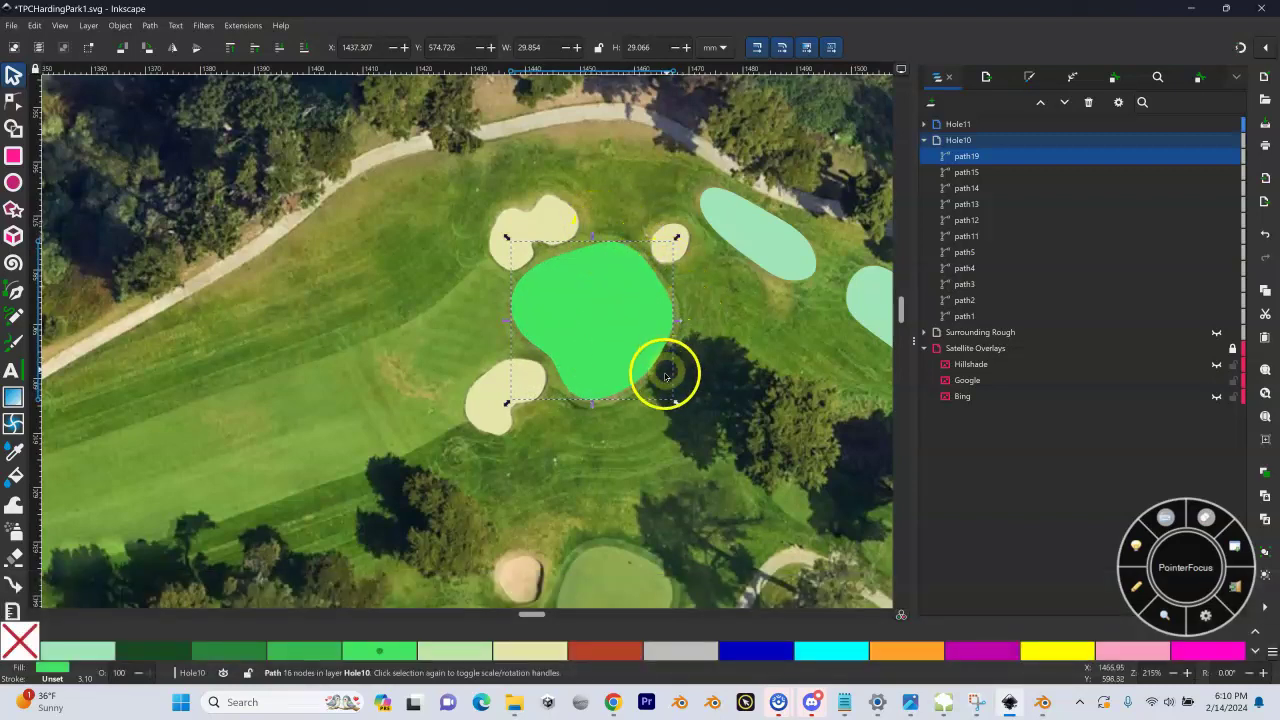
pyautogui.hotkey('ctrl', '0')
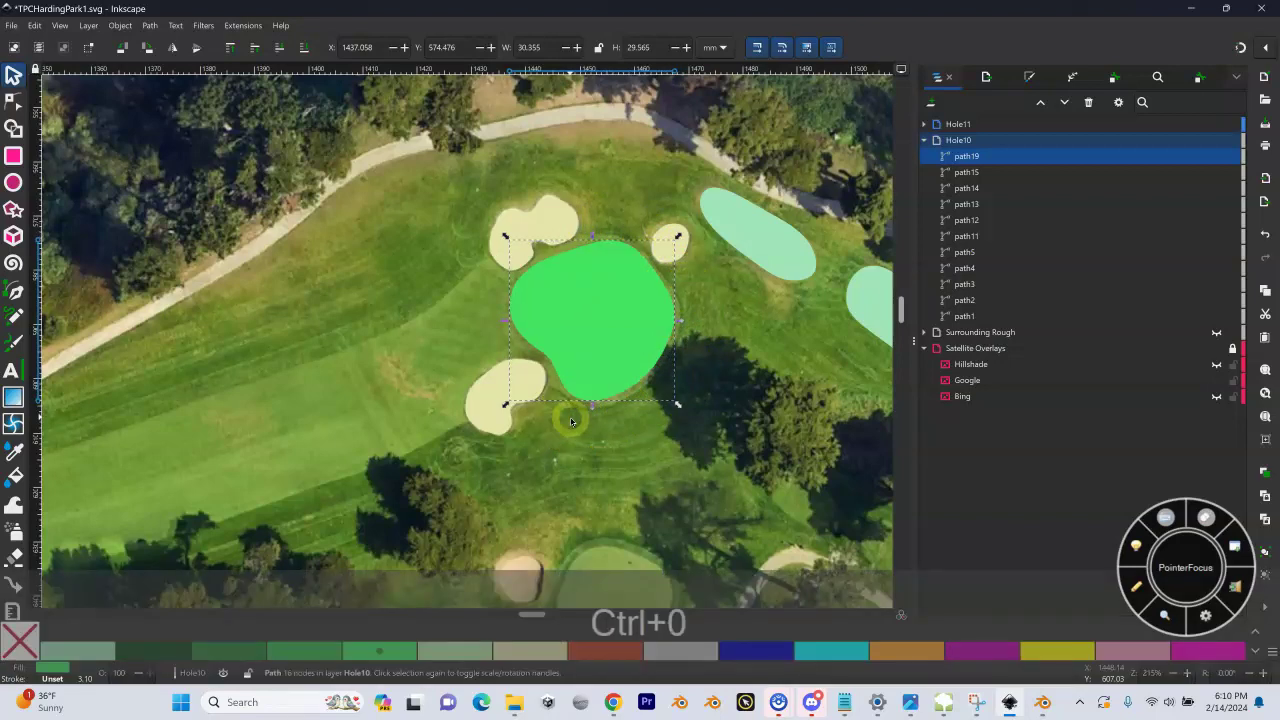
pyautogui.hotkey('ctrl', '0')
pyautogui.hotkey('ctrl', '0')
pyautogui.hotkey('ctrl', '0')
pyautogui.hotkey('ctrl', '0')
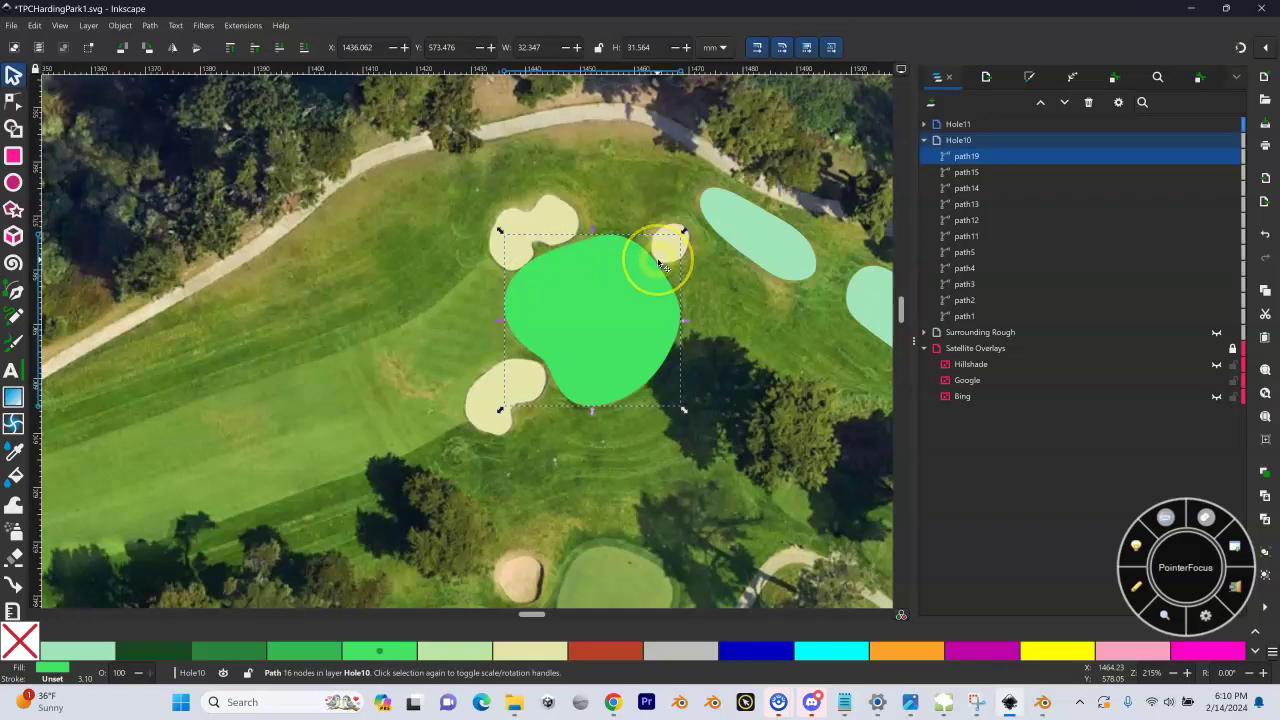
pyautogui.hotkey('ctrl', '(')
pyautogui.hotkey('ctrl', '(')
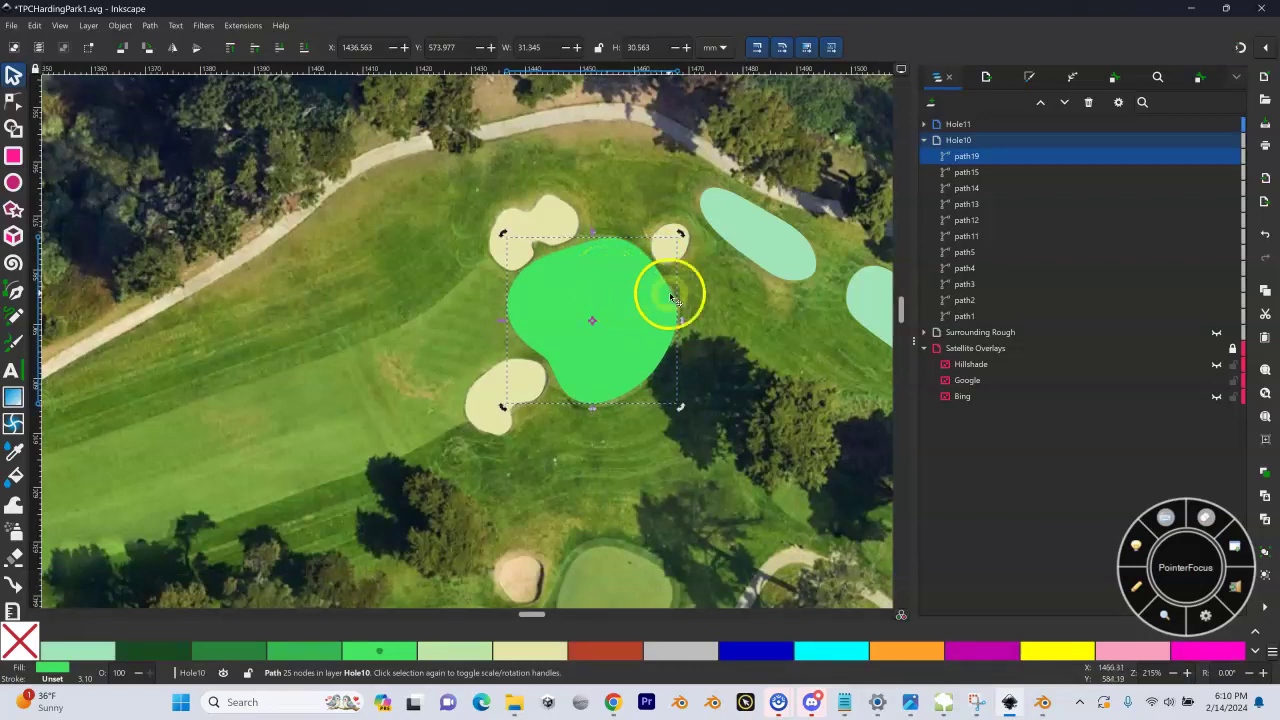
# Step: Lower path19 beneath the lighter green so it forms a bright green fringe ring
pyautogui.press('pagedown')
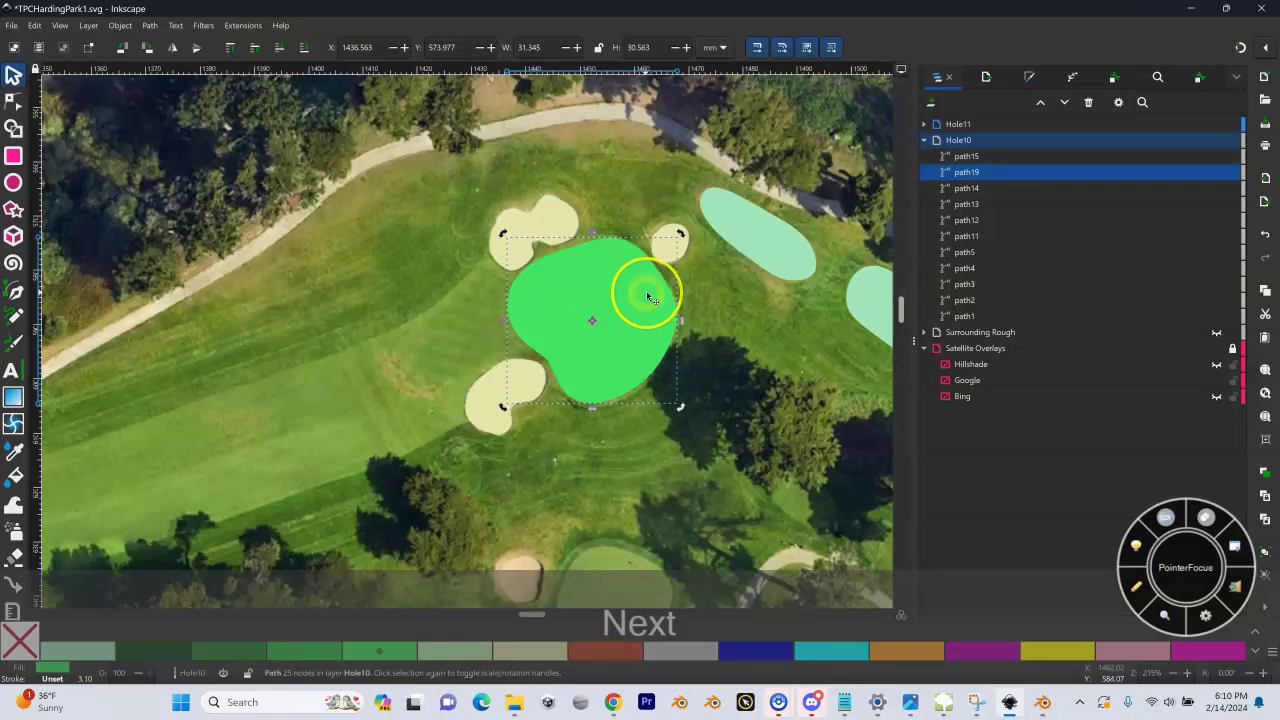
pyautogui.press('pagedown')
pyautogui.press('pagedown')
pyautogui.press('pagedown')
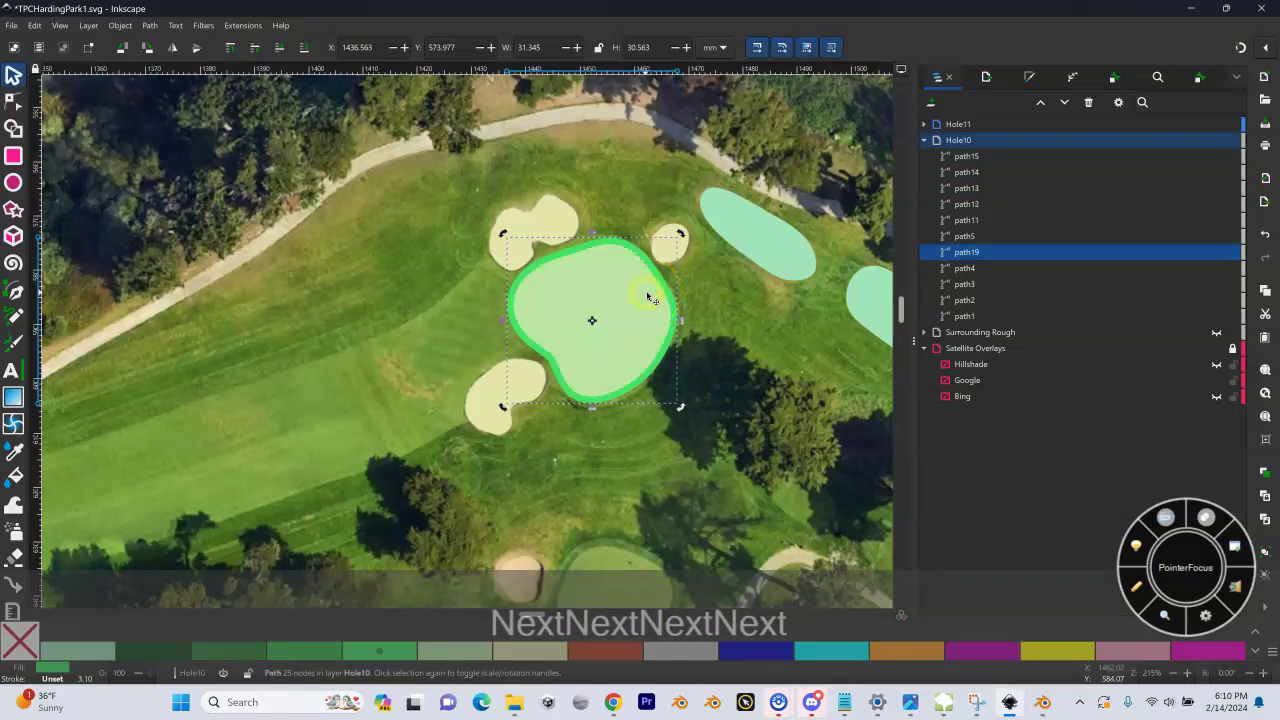
pyautogui.press('pageup')
pyautogui.press('pageup')
pyautogui.press('pagedown')
pyautogui.press('pagedown')
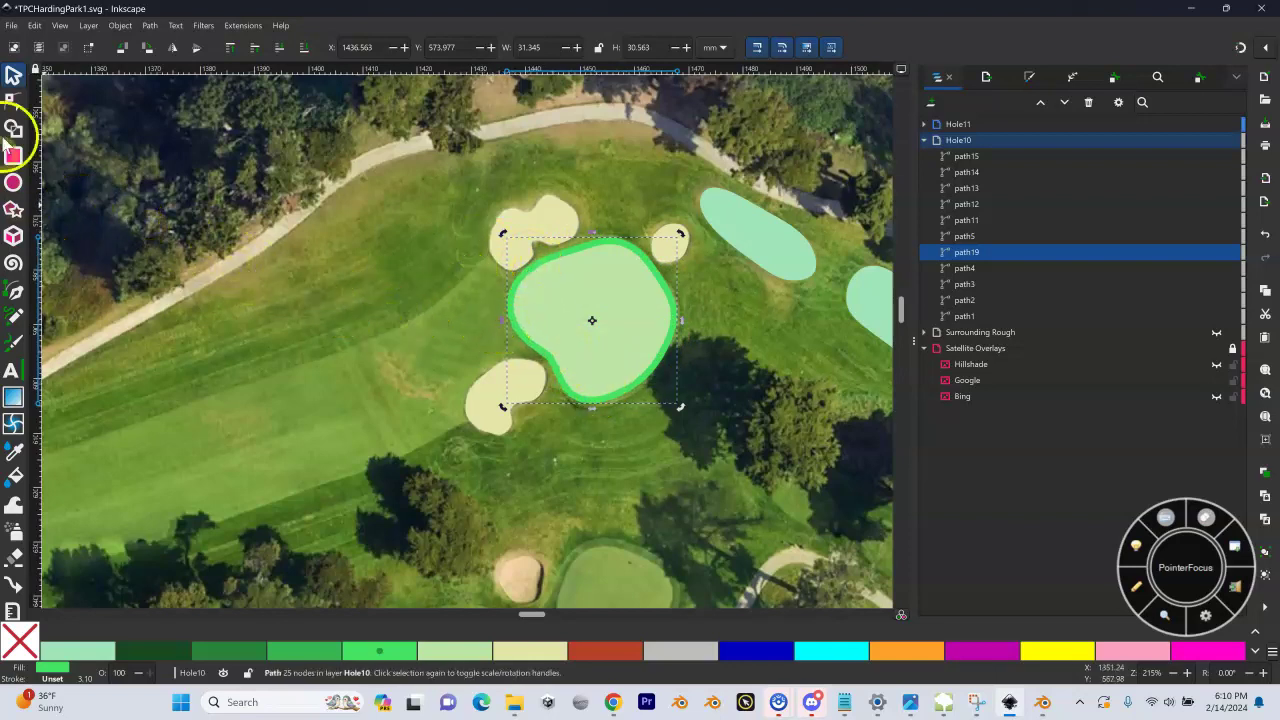
# Step: Select the Pen tool, make Hole10 the active layer, and zoom in on the green
pyautogui.click(16, 290)
pyautogui.click(958, 145)
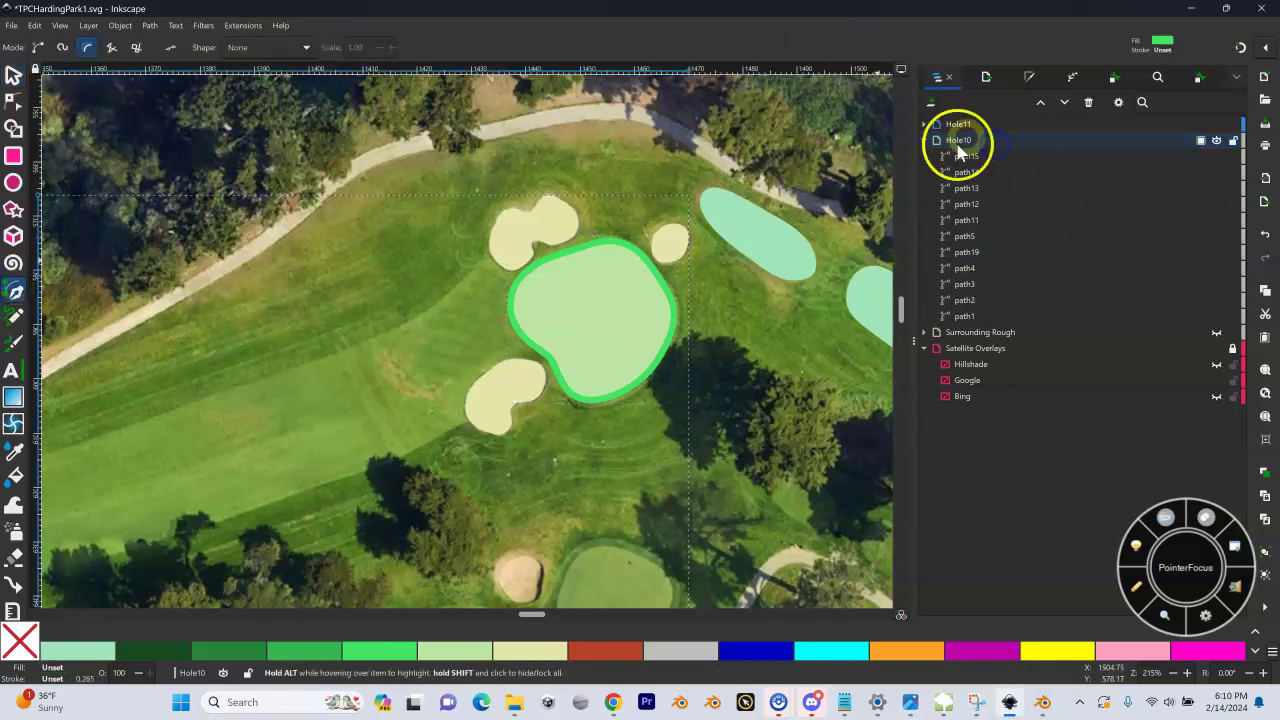
pyautogui.hotkey('shift', '=')
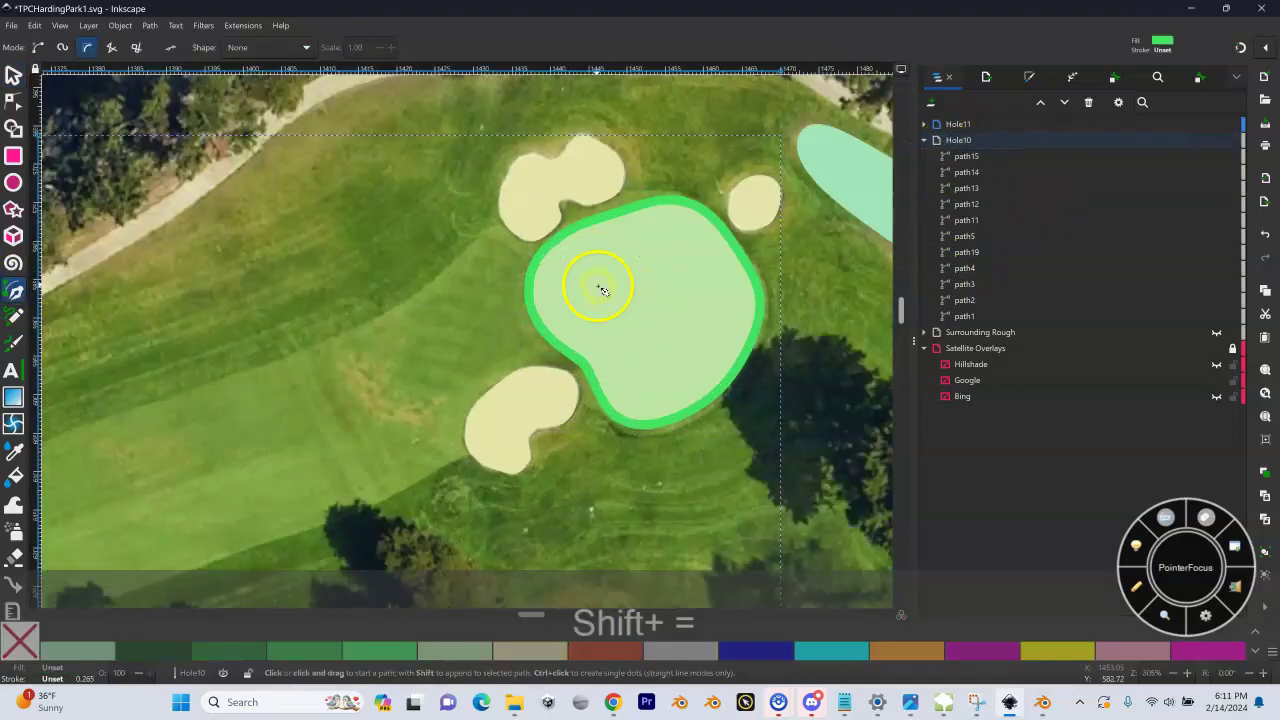
# Step: Start the fairway outline near the green and trace nodes along its upper edge
pyautogui.scroll(3, 540, 350)
pyautogui.hscroll(3, 540, 350)
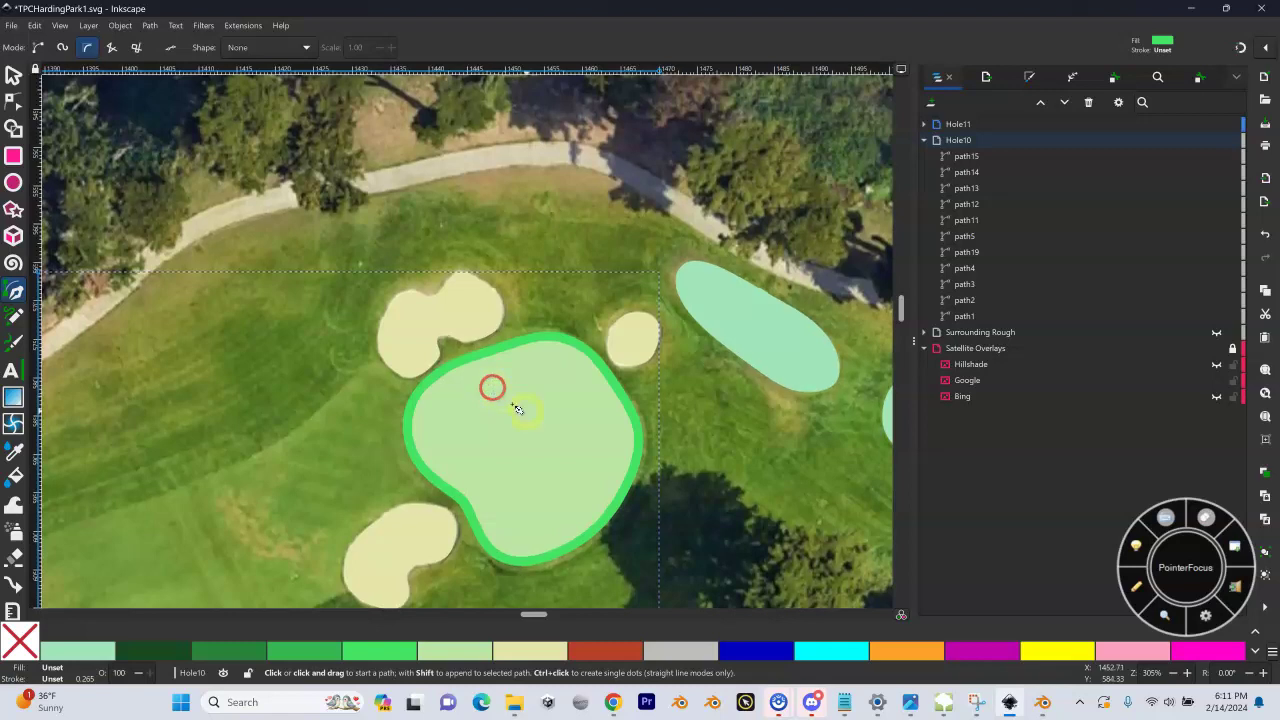
pyautogui.click(605, 428)
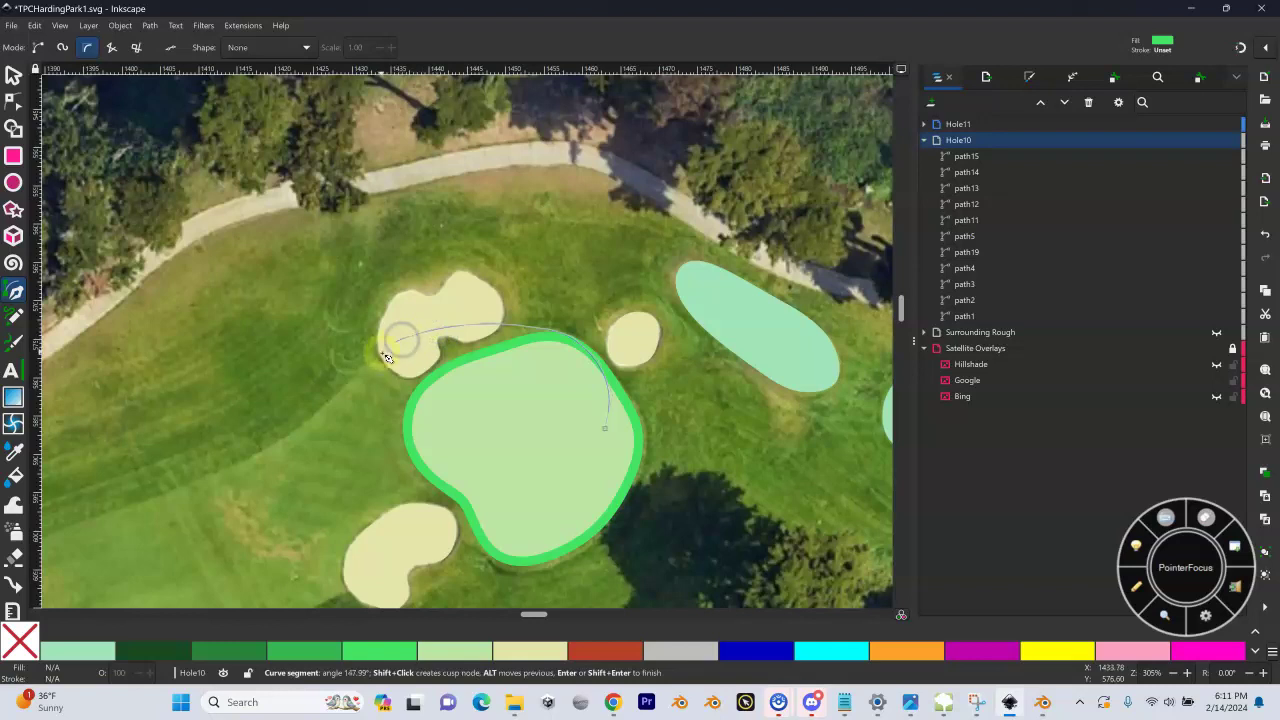
pyautogui.moveTo(339, 389); pyautogui.dragTo(506, 262)
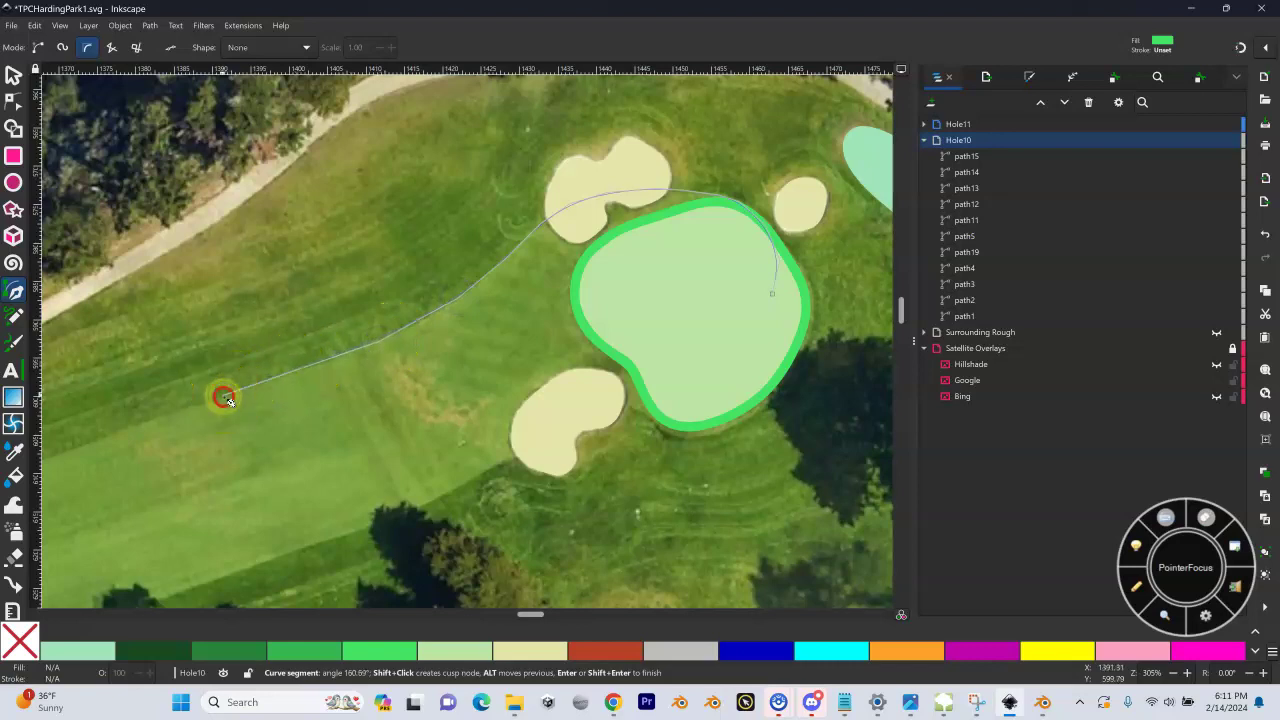
pyautogui.moveTo(222, 397); pyautogui.dragTo(620, 283)
pyautogui.click(457, 343)
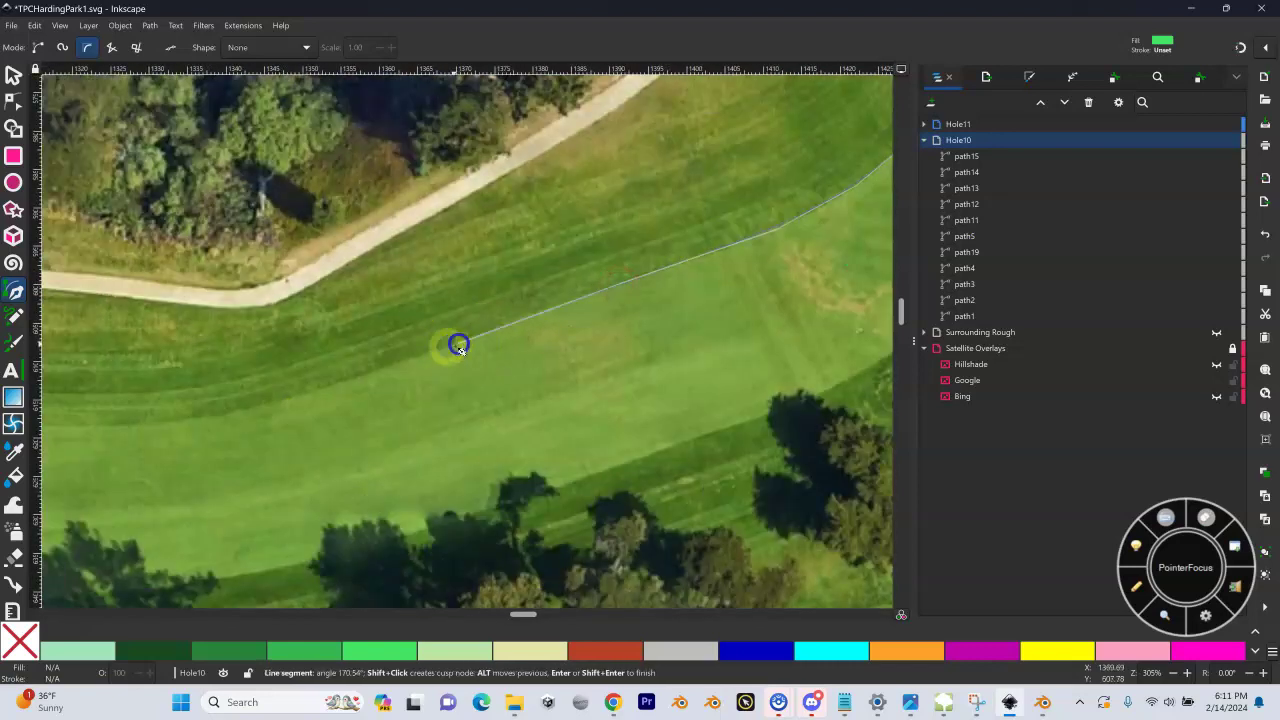
pyautogui.click(302, 393)
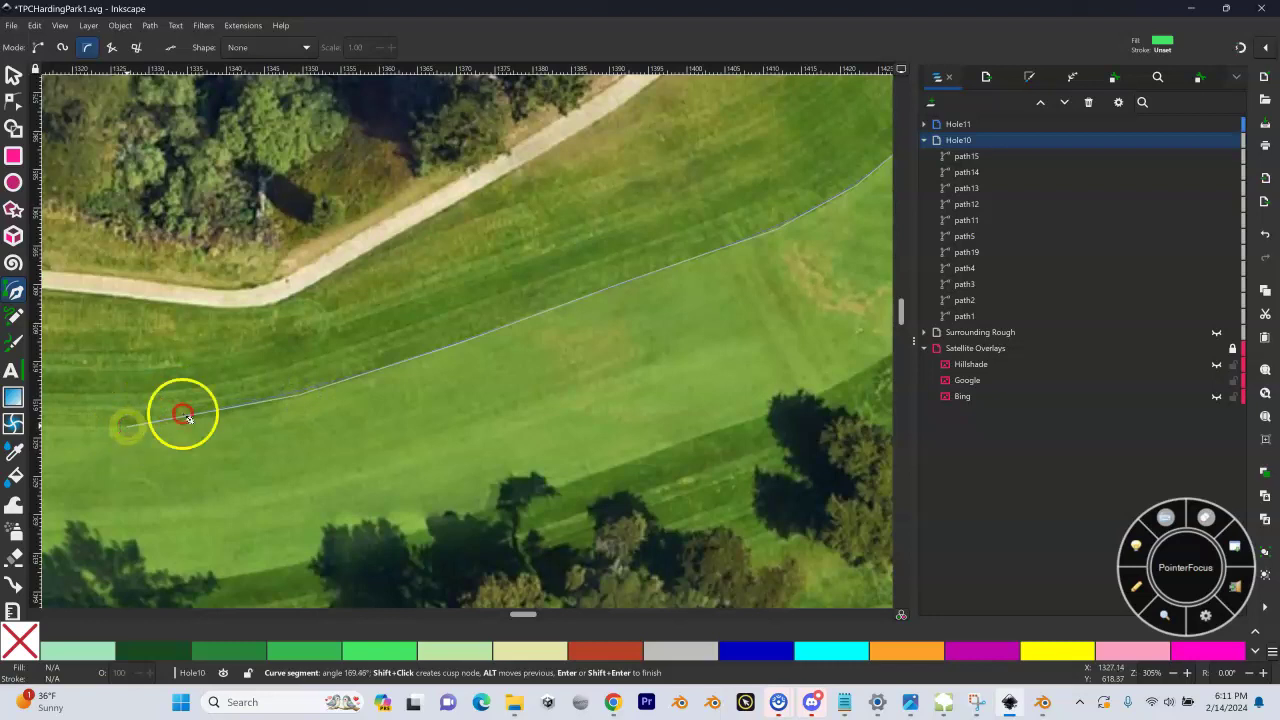
pyautogui.hscroll(-5, 188, 417)
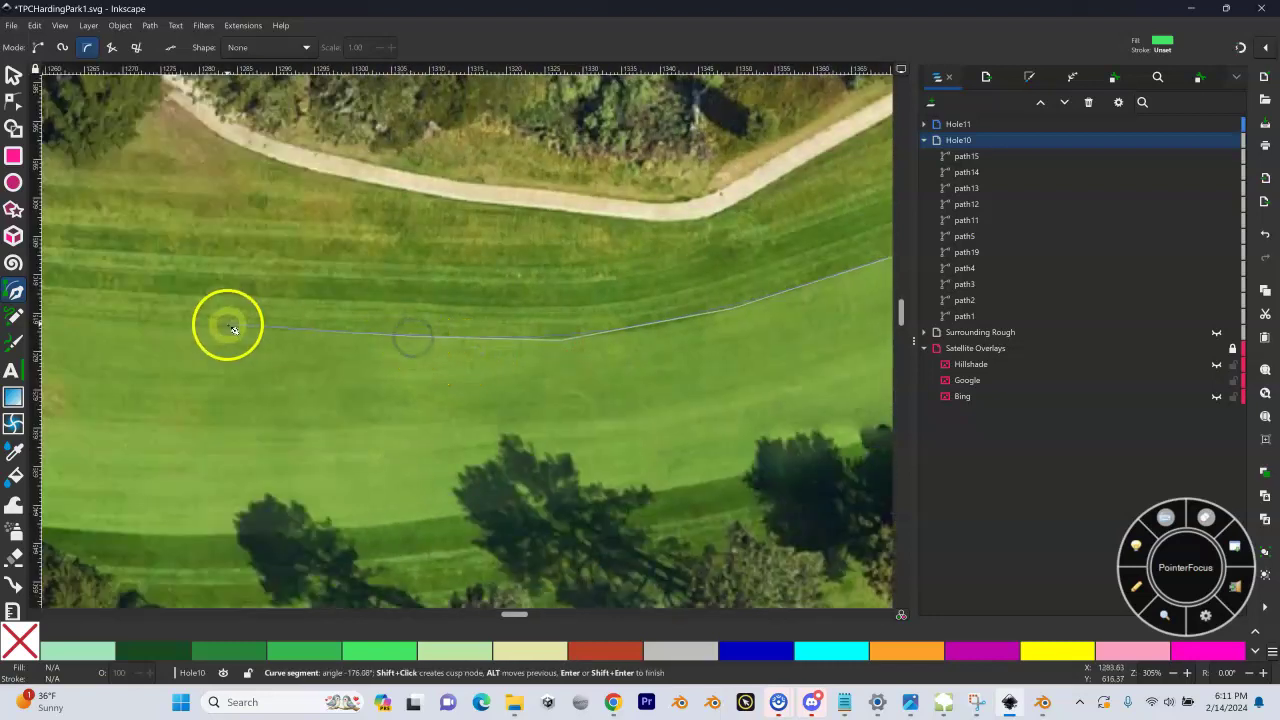
pyautogui.hscroll(-5, 420, 334)
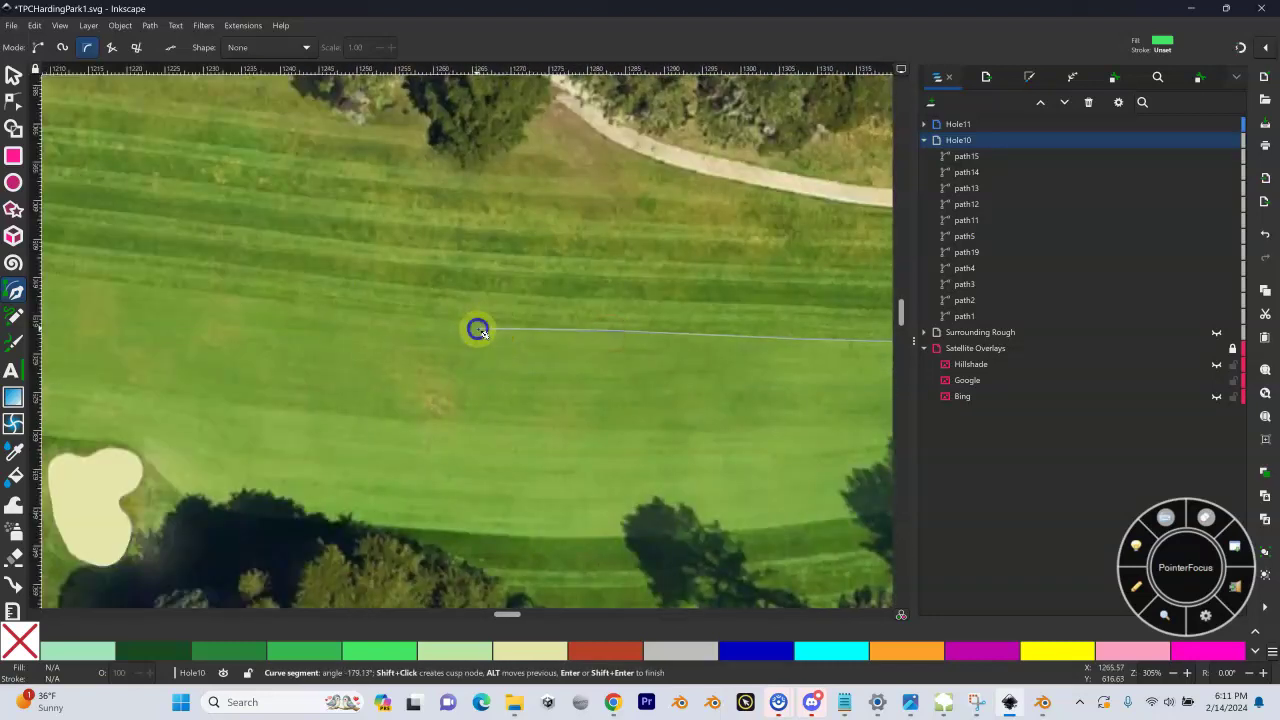
pyautogui.click(478, 330)
pyautogui.hscroll(-5, 205, 297)
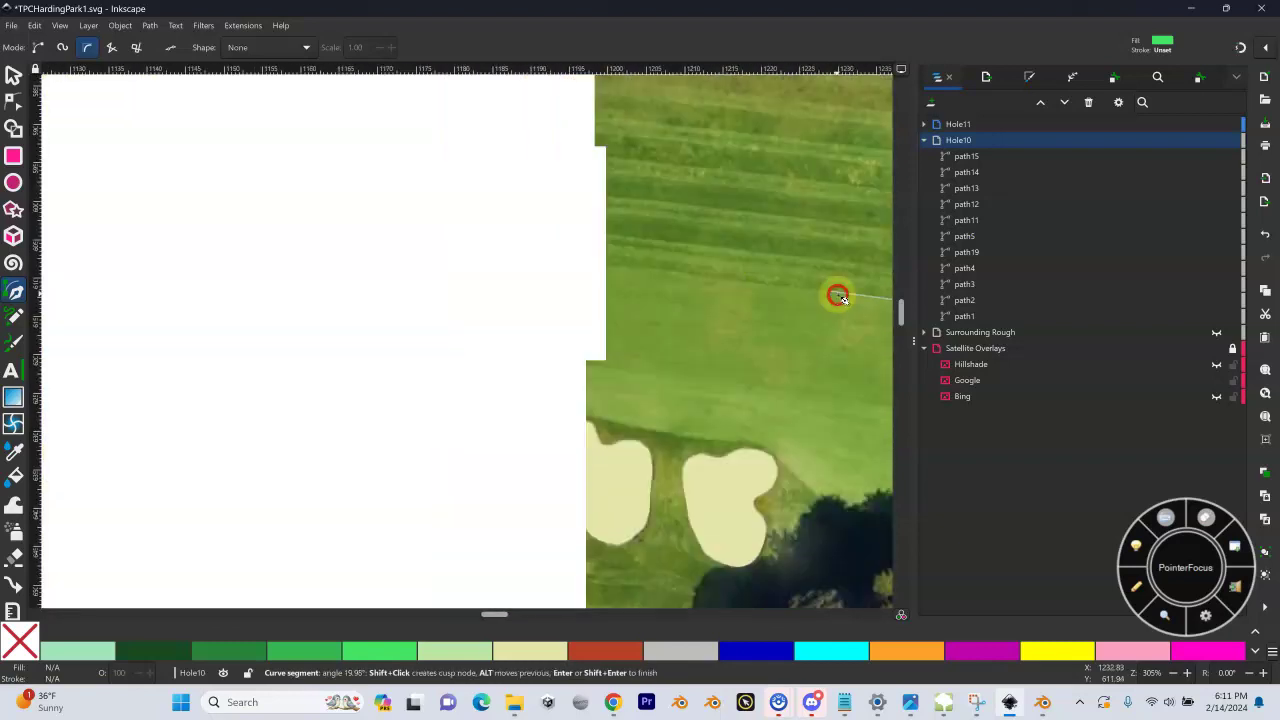
pyautogui.click(587, 266)
pyautogui.click(337, 250)
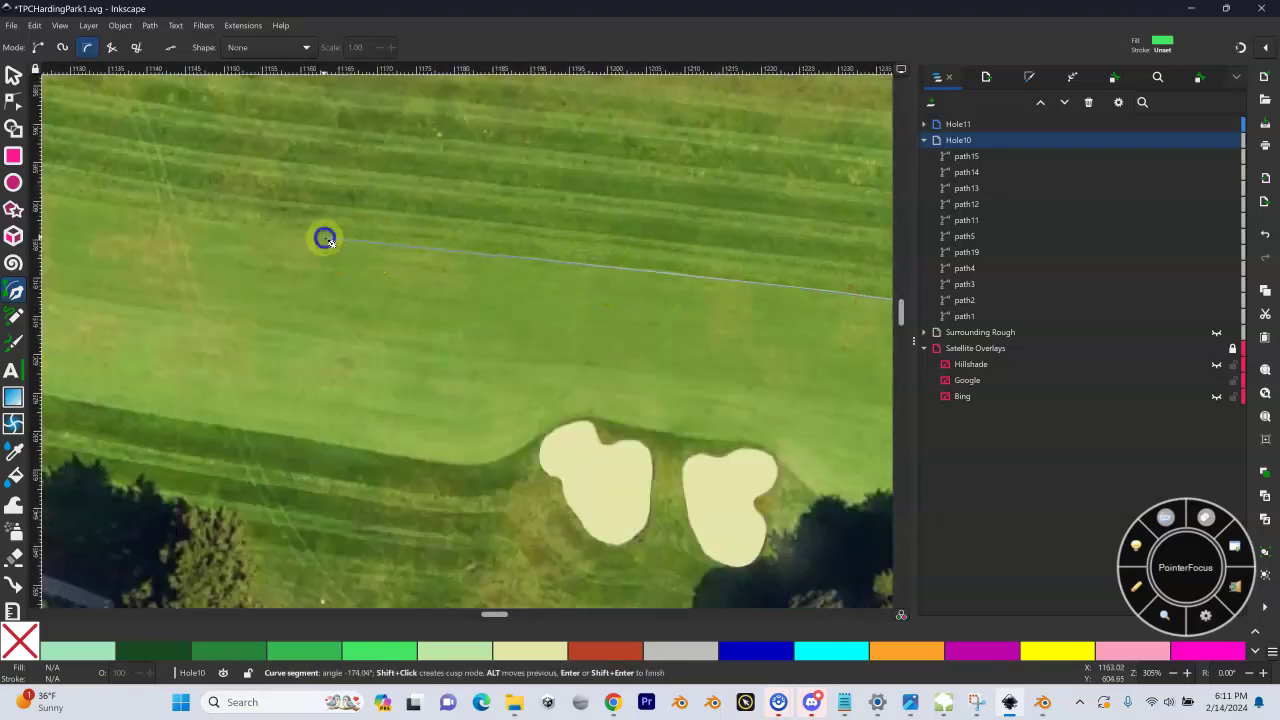
# Step: Trace around the fairway's rounded left end and back along its lower edge
pyautogui.hscroll(-4, 323, 237)
pyautogui.click(458, 237)
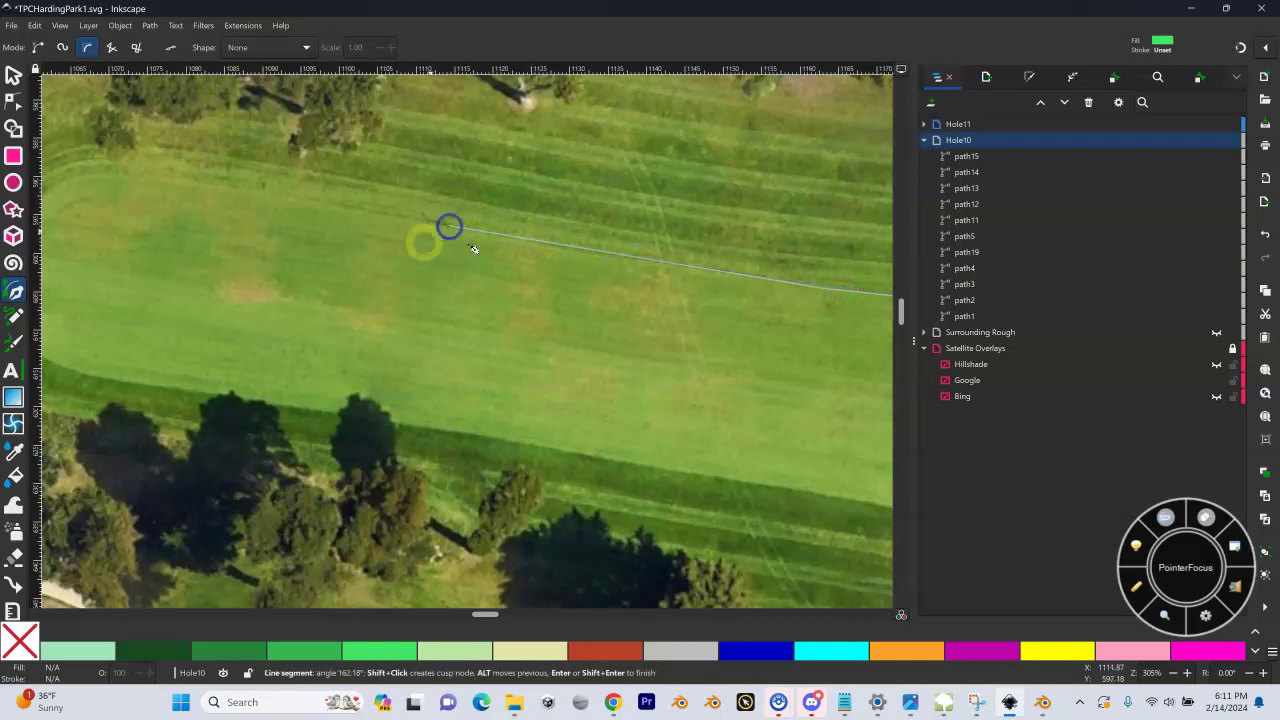
pyautogui.click(234, 188)
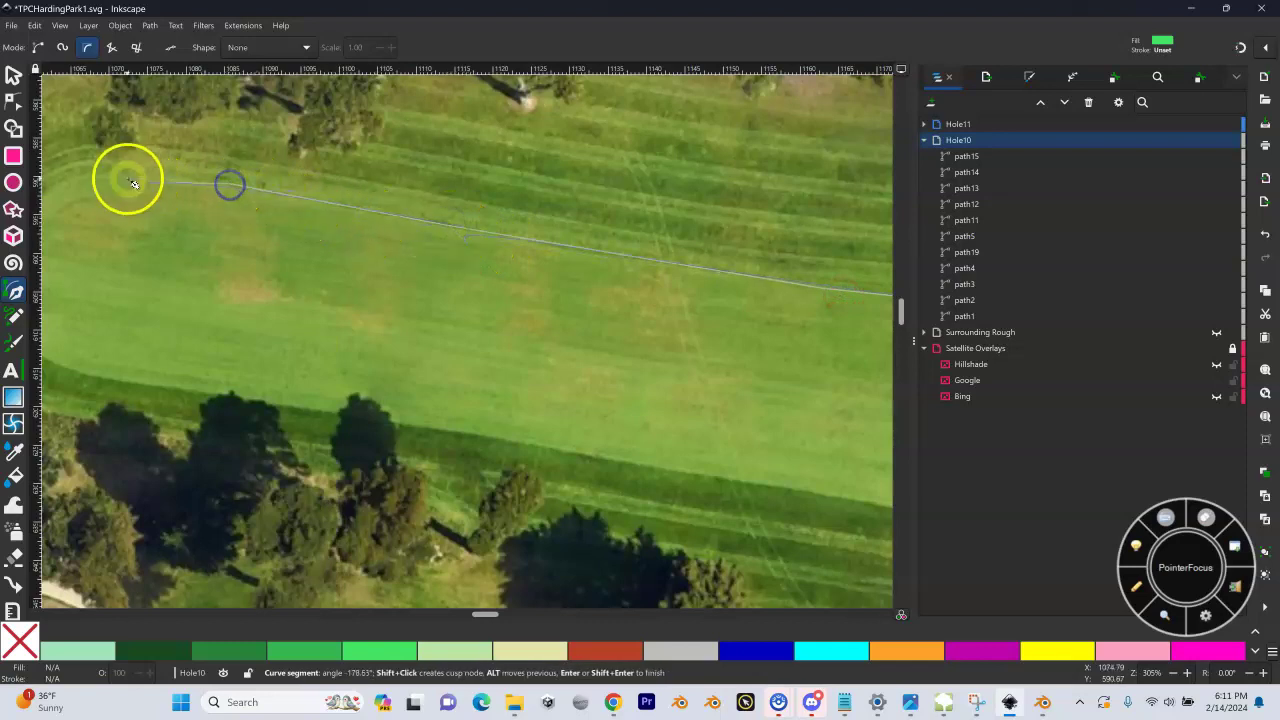
pyautogui.click(88, 172)
pyautogui.hscroll(-2, 109, 183)
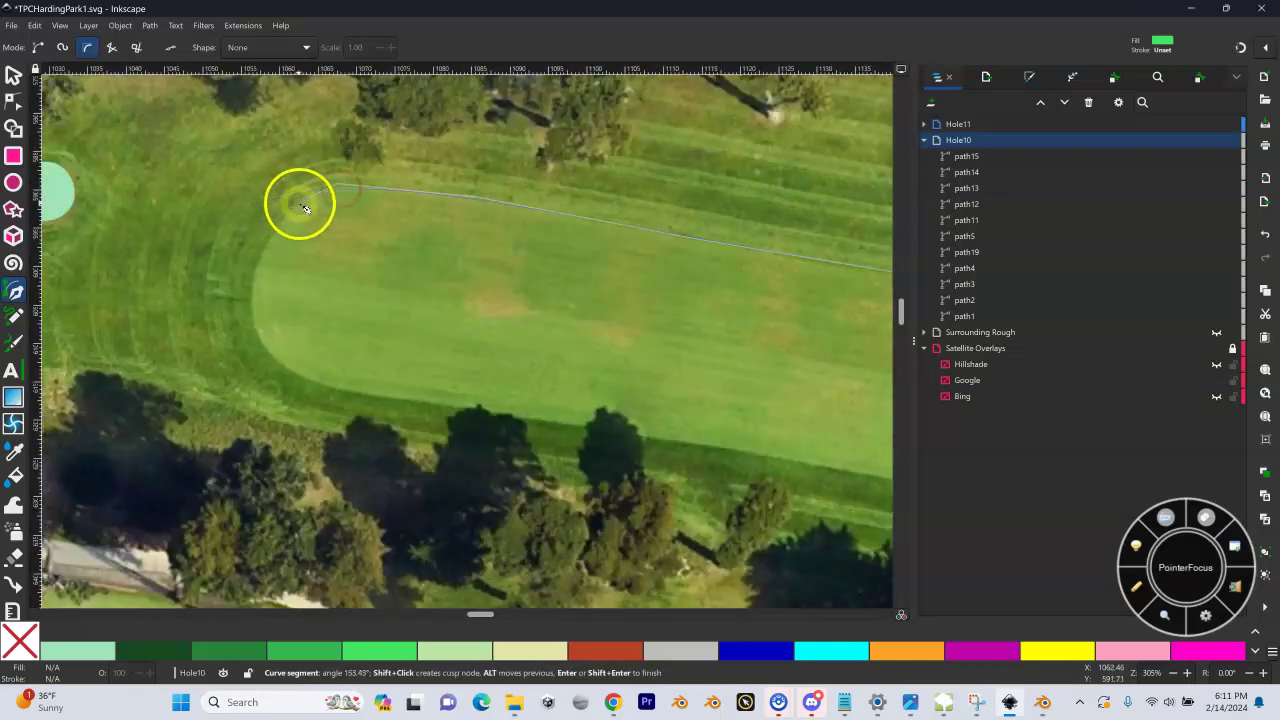
pyautogui.click(288, 204)
pyautogui.click(252, 292)
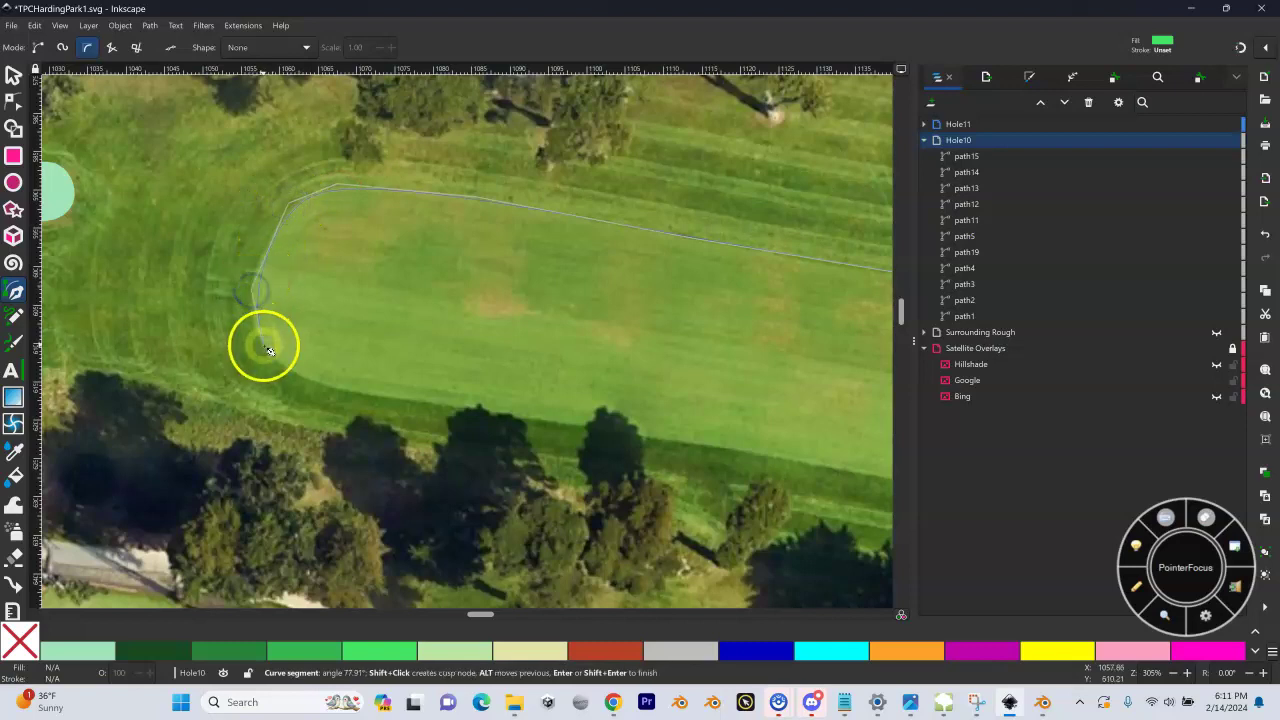
pyautogui.click(264, 344)
pyautogui.click(361, 394)
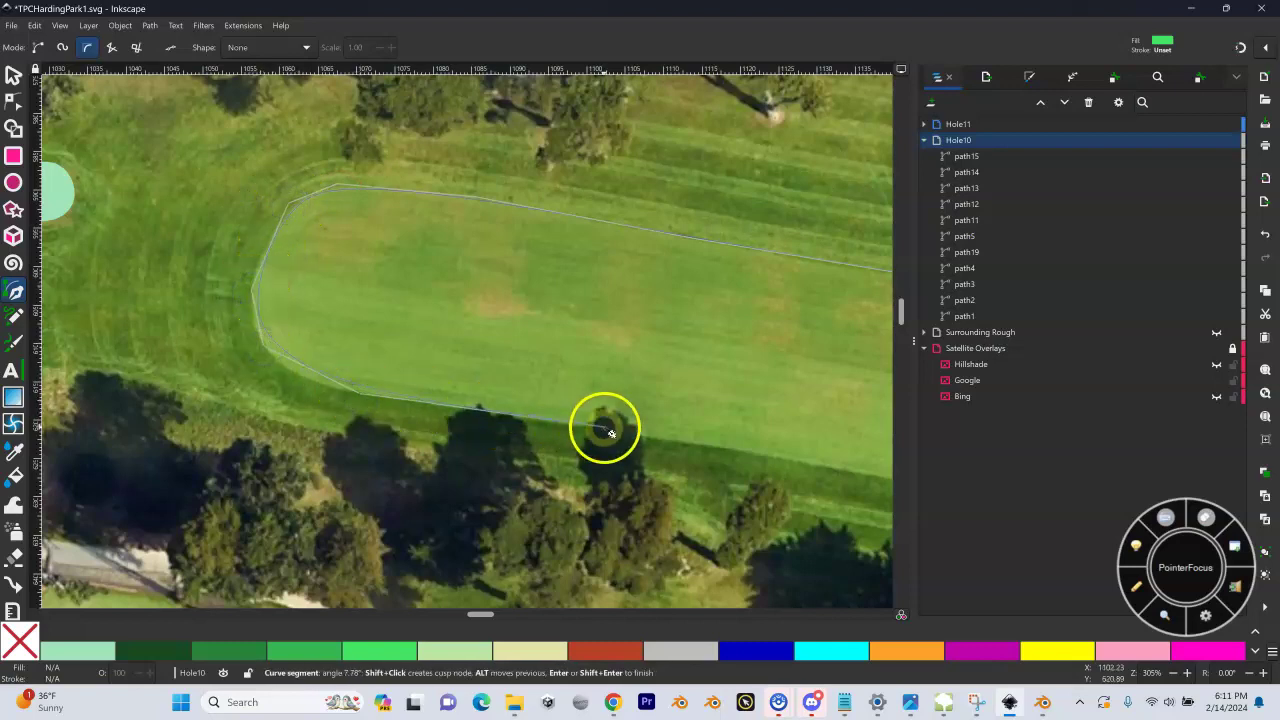
pyautogui.click(767, 450)
pyautogui.hscroll(10, 672, 420)
pyautogui.scroll(-3, 672, 420)
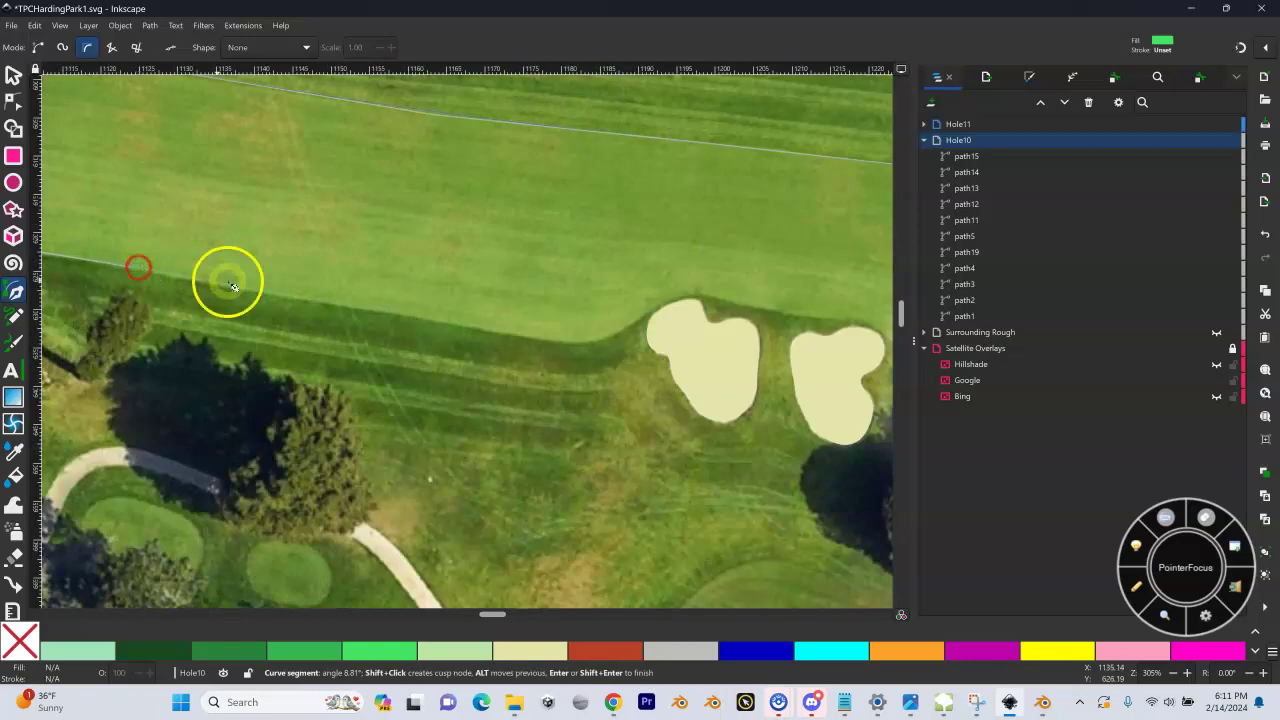
# Step: Continue the outline along the fairway edge past the bunkers toward the green
pyautogui.click(441, 326)
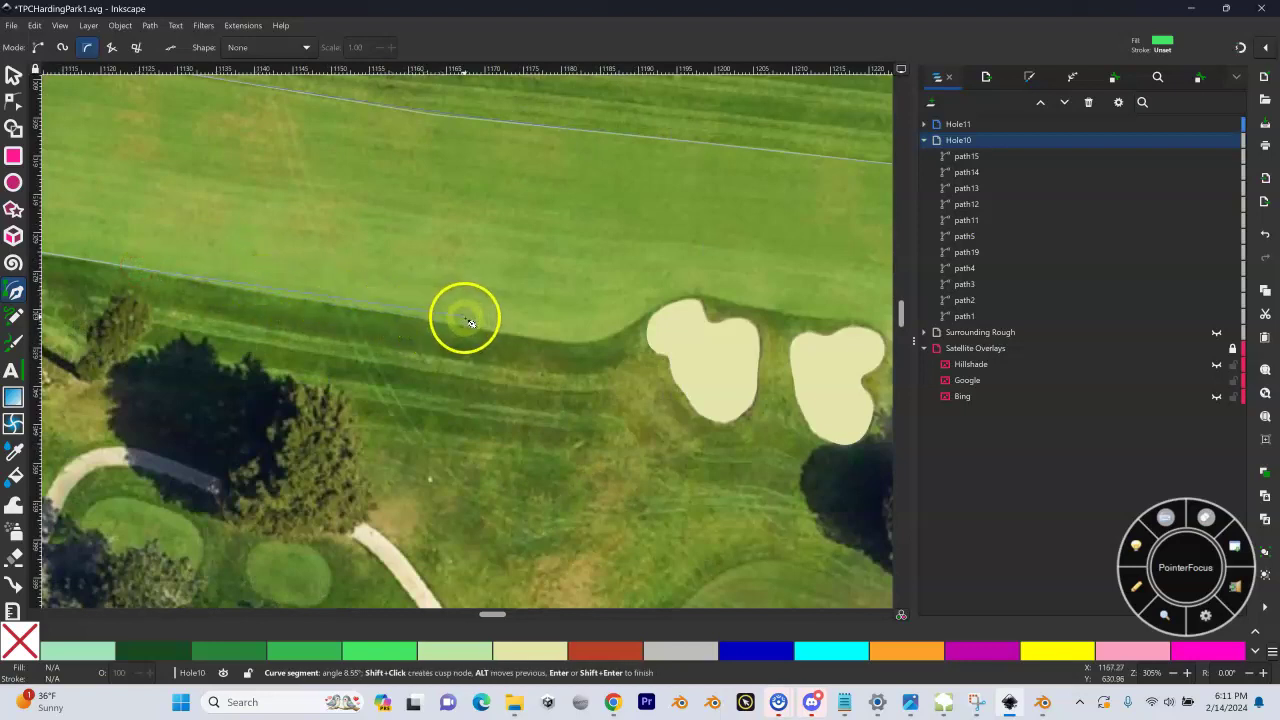
pyautogui.click(565, 346)
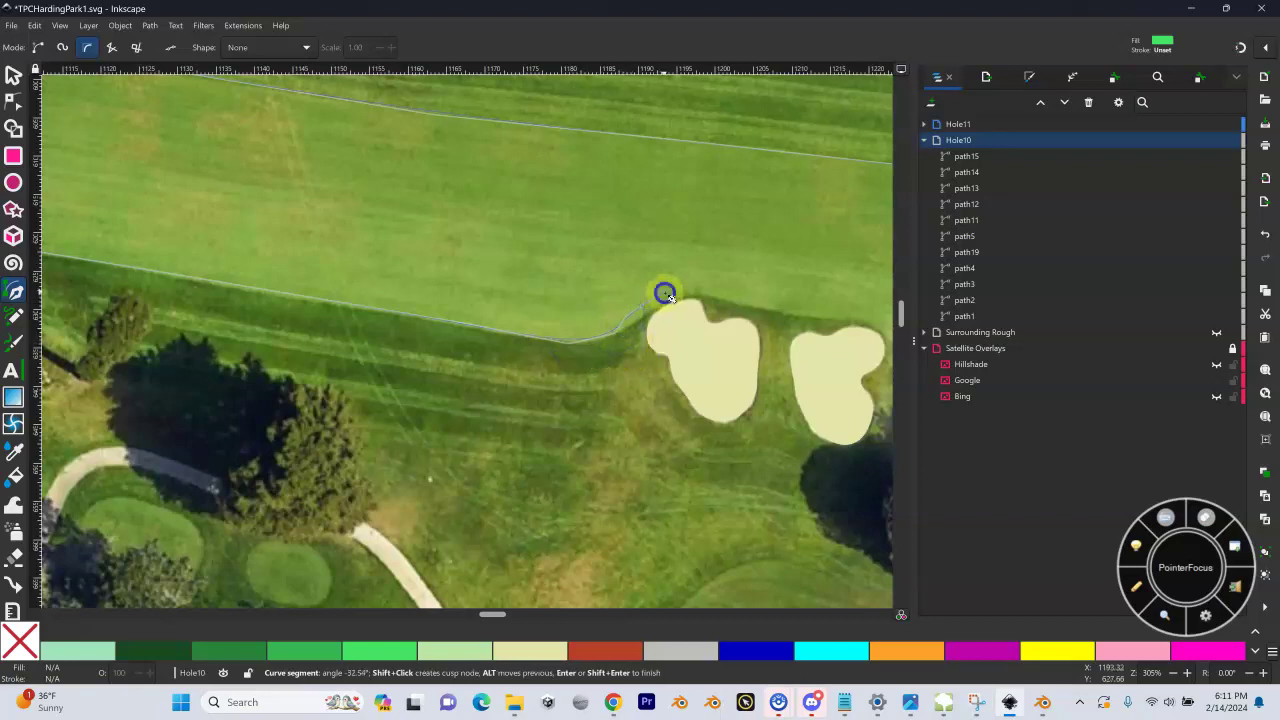
pyautogui.click(700, 292)
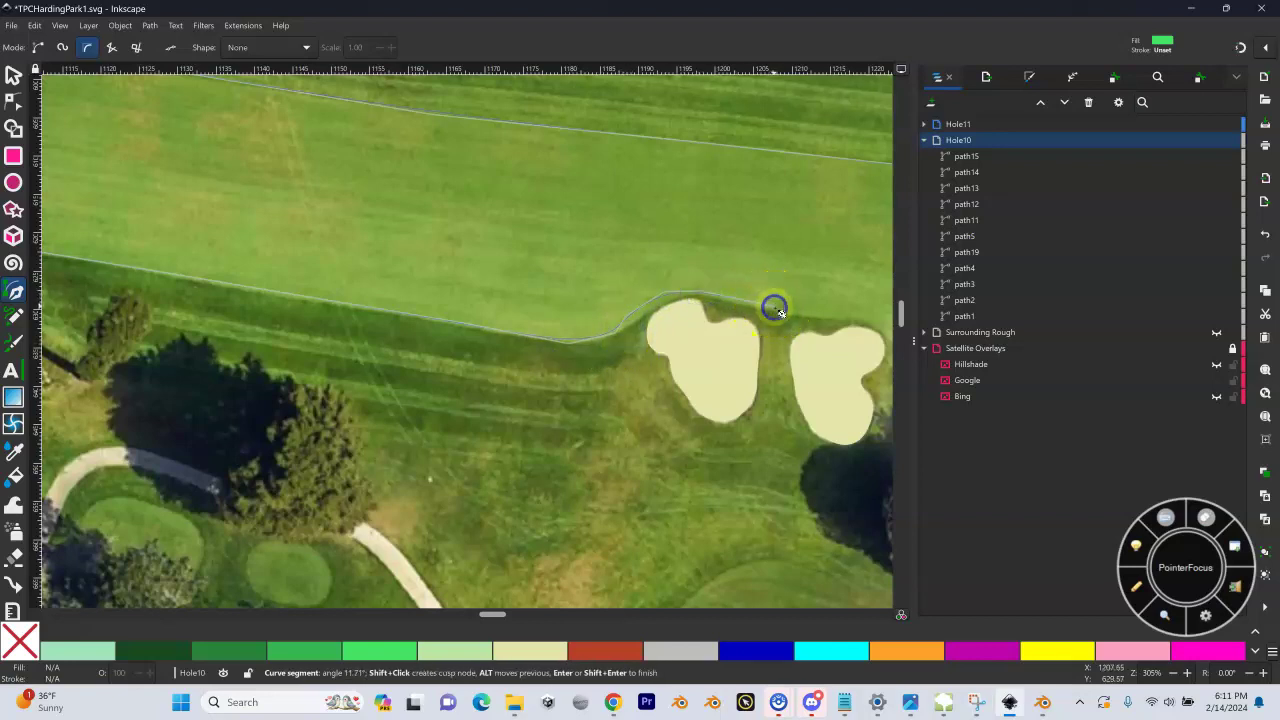
pyautogui.moveTo(775, 308); pyautogui.dragTo(503, 257)
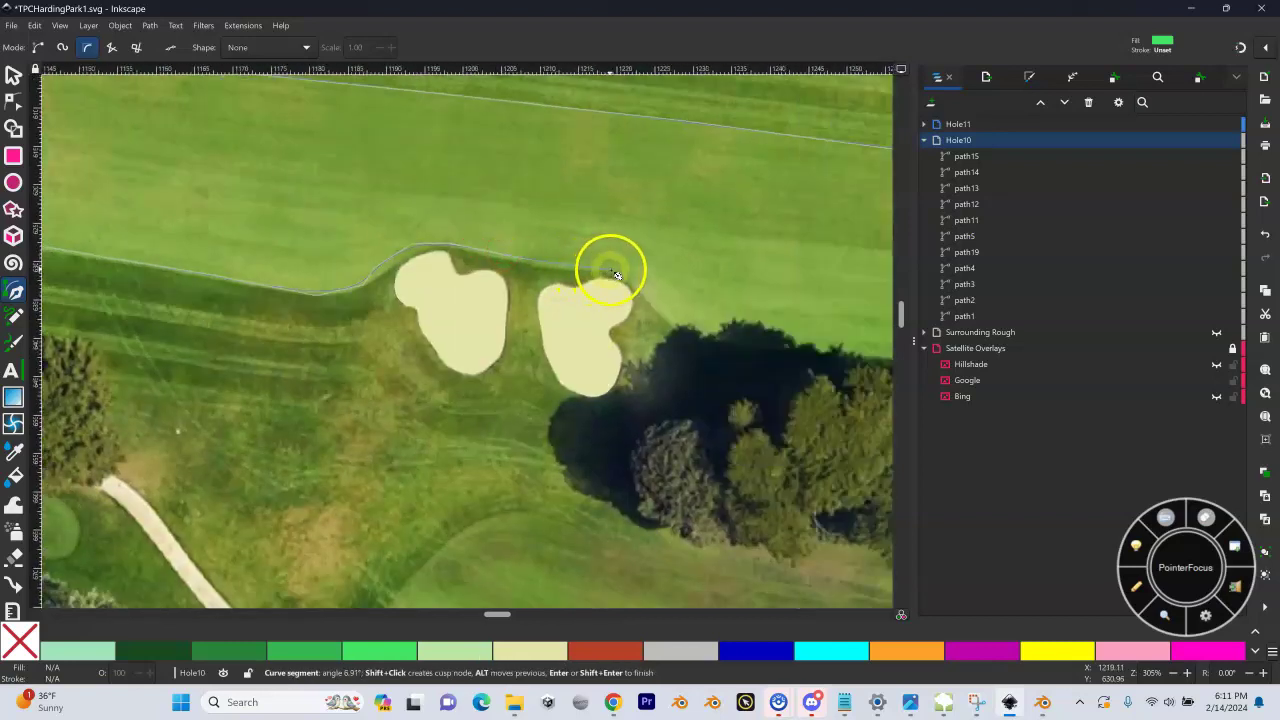
pyautogui.click(678, 324)
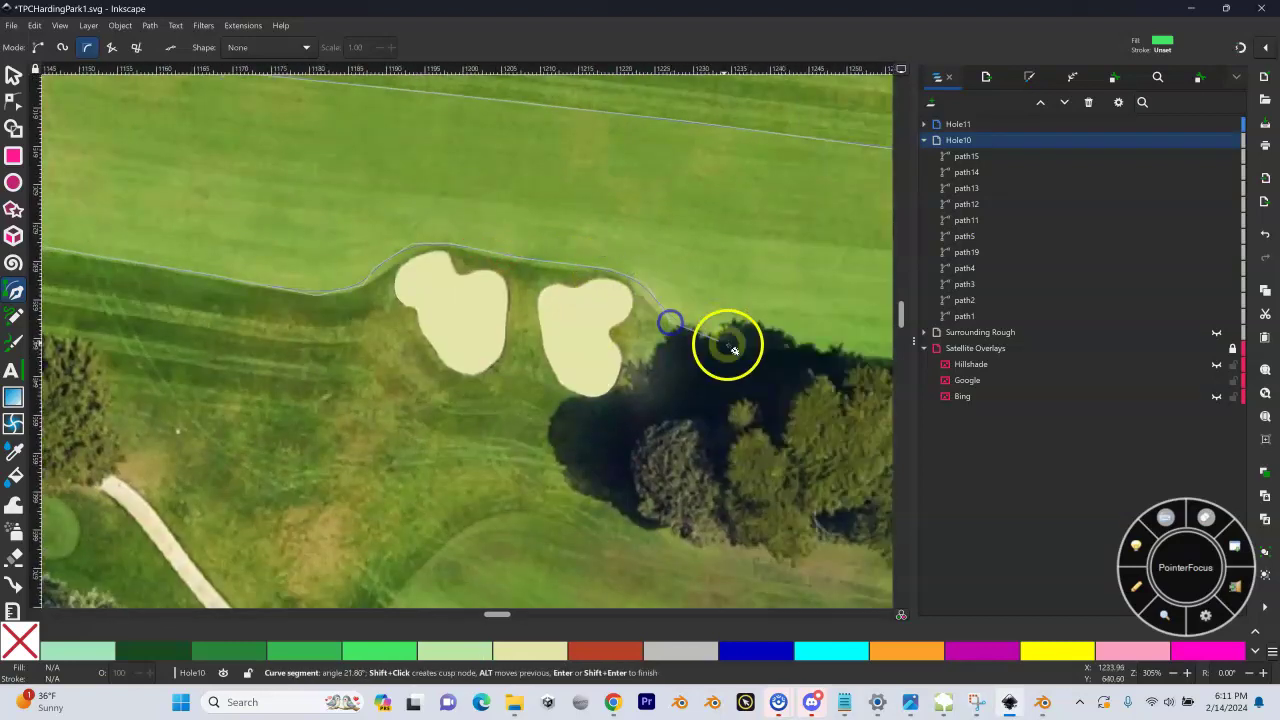
pyautogui.moveTo(738, 349); pyautogui.dragTo(463, 317)
pyautogui.click(500, 318)
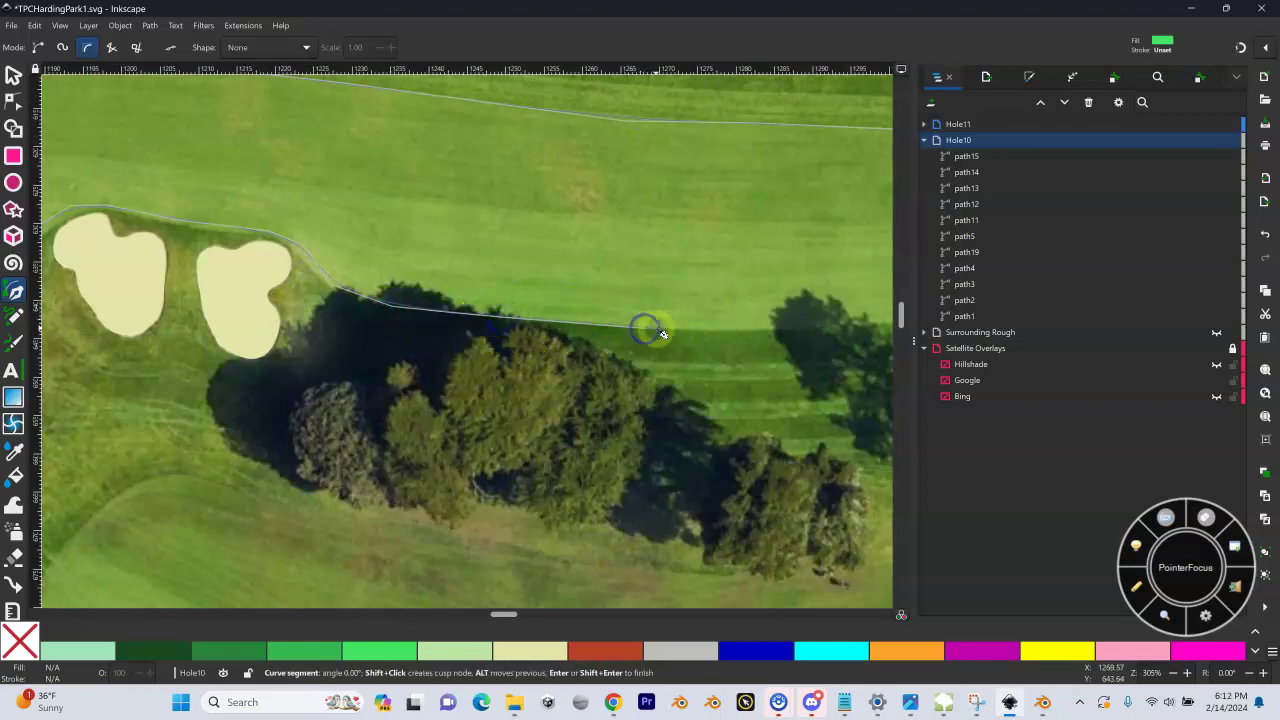
pyautogui.moveTo(662, 333); pyautogui.dragTo(371, 331)
pyautogui.click(500, 331)
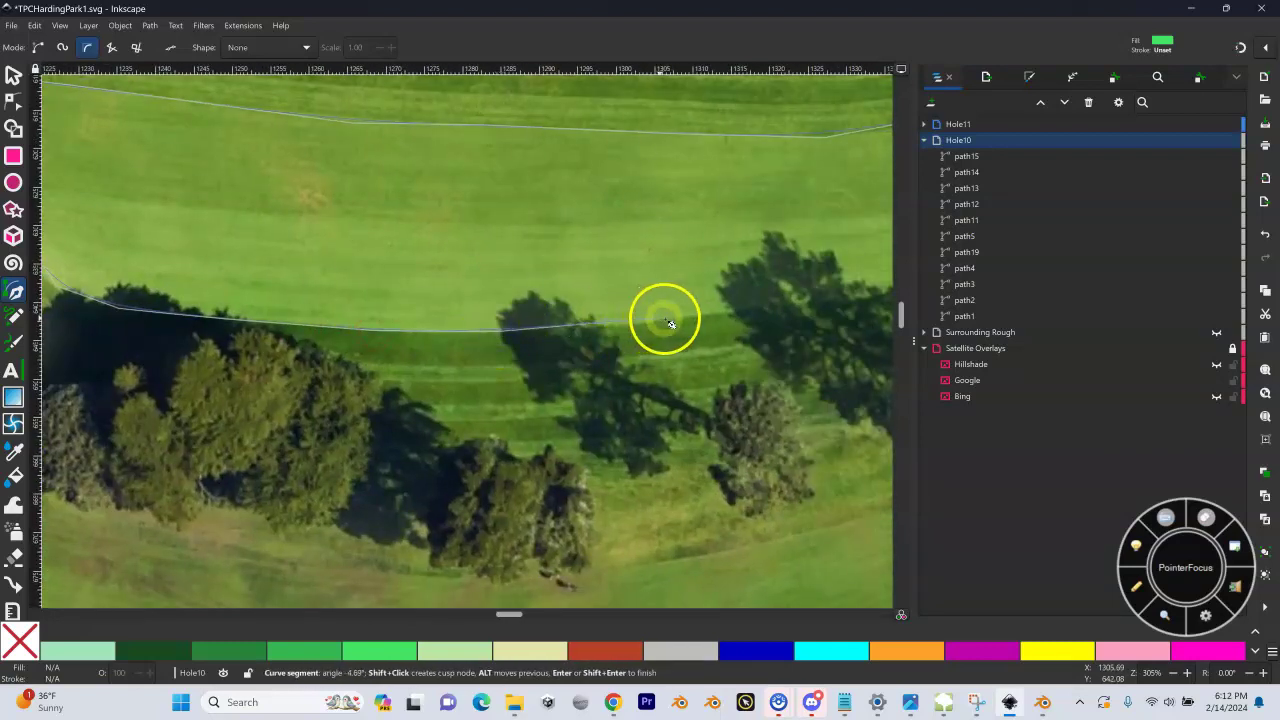
pyautogui.moveTo(671, 317); pyautogui.dragTo(349, 331)
pyautogui.click(516, 317)
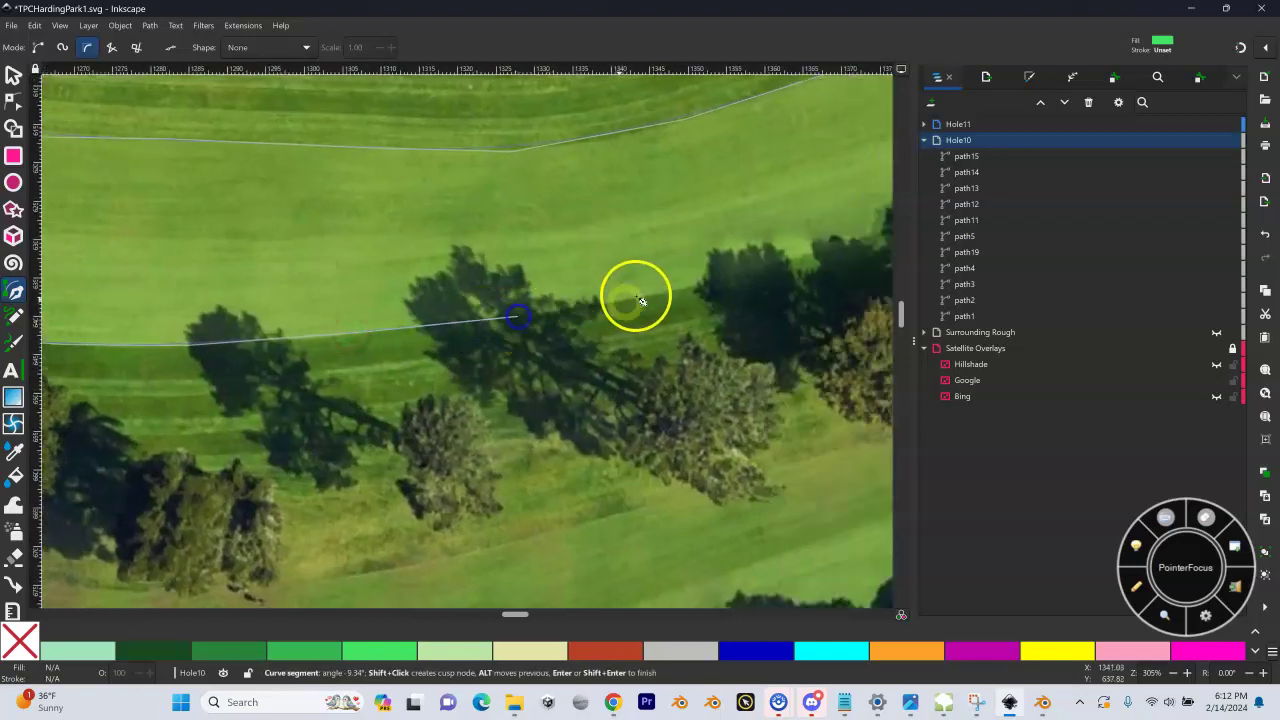
pyautogui.moveTo(677, 289); pyautogui.dragTo(320, 376)
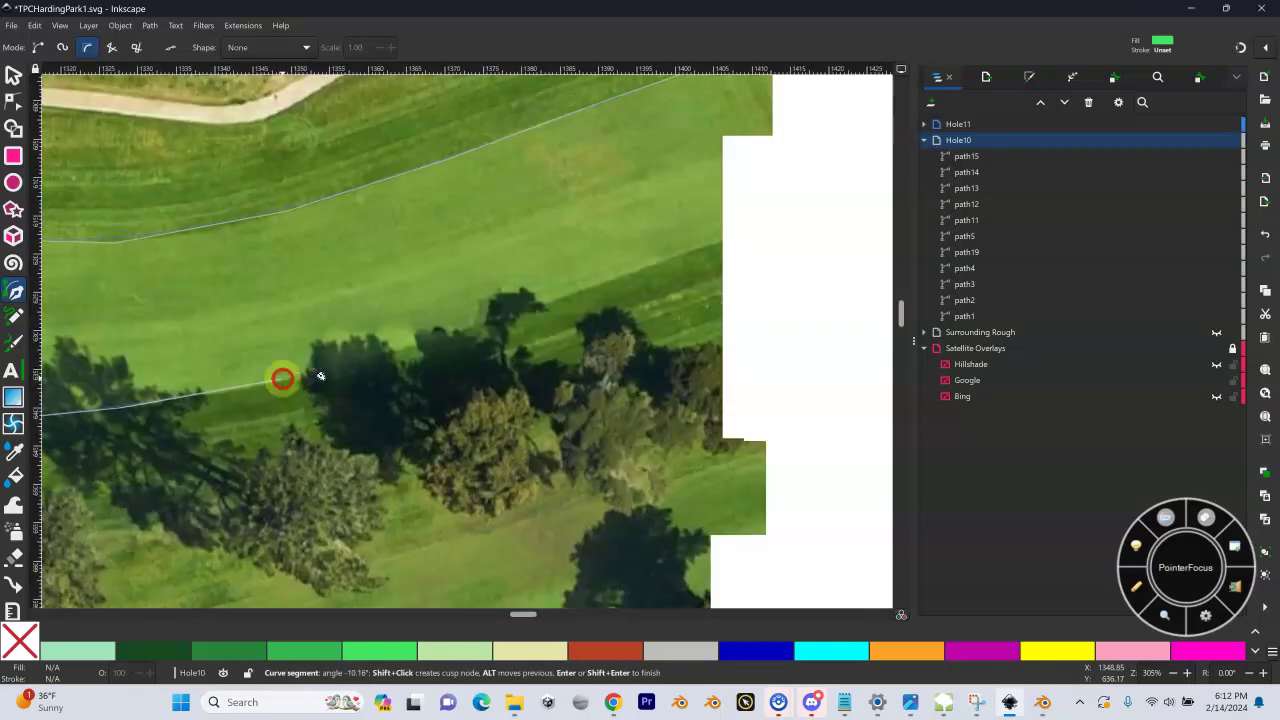
pyautogui.click(285, 378)
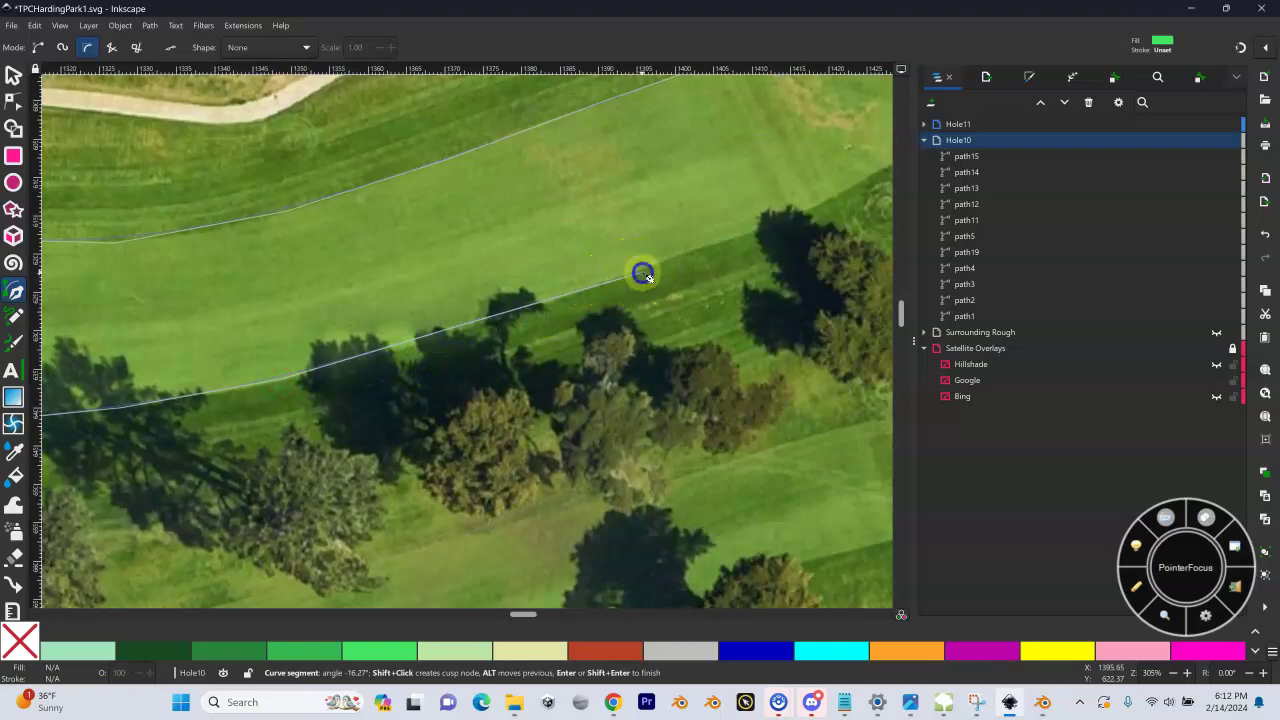
# Step: Trace around the green's edge, remove a stray node, and close the outline as path20
pyautogui.click(730, 241)
pyautogui.moveTo(657, 266); pyautogui.dragTo(318, 347)
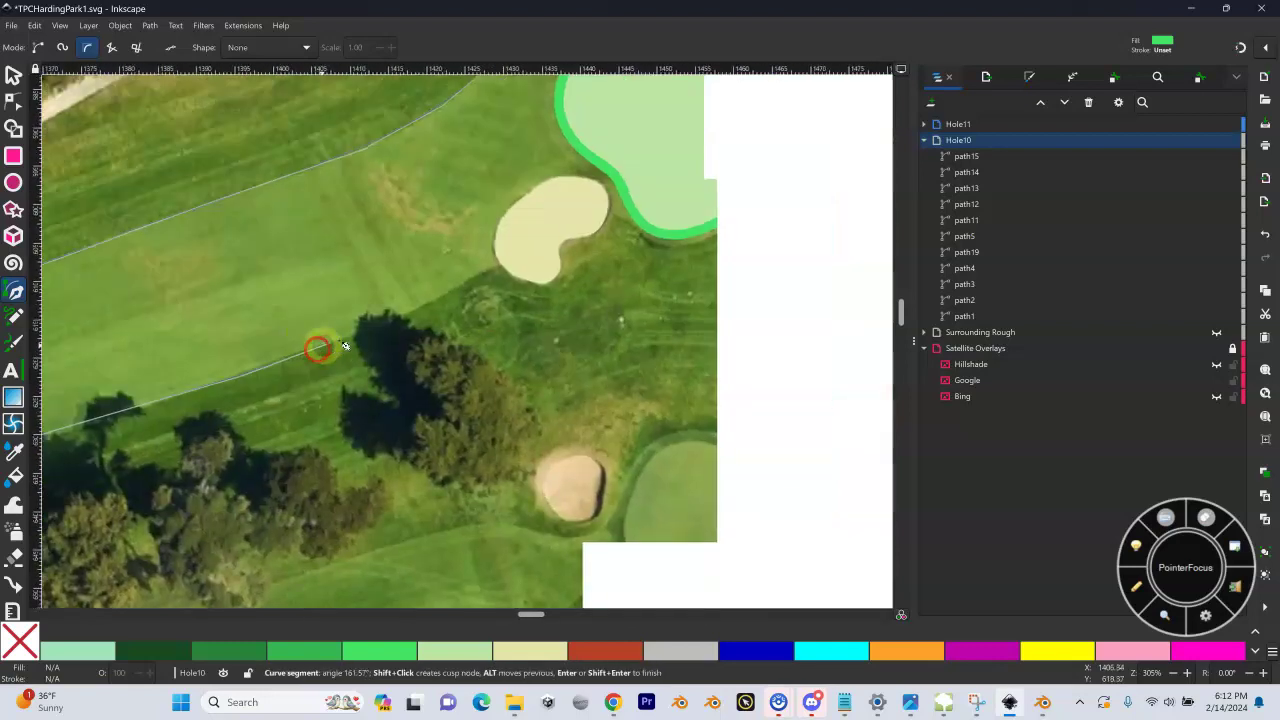
pyautogui.click(345, 346)
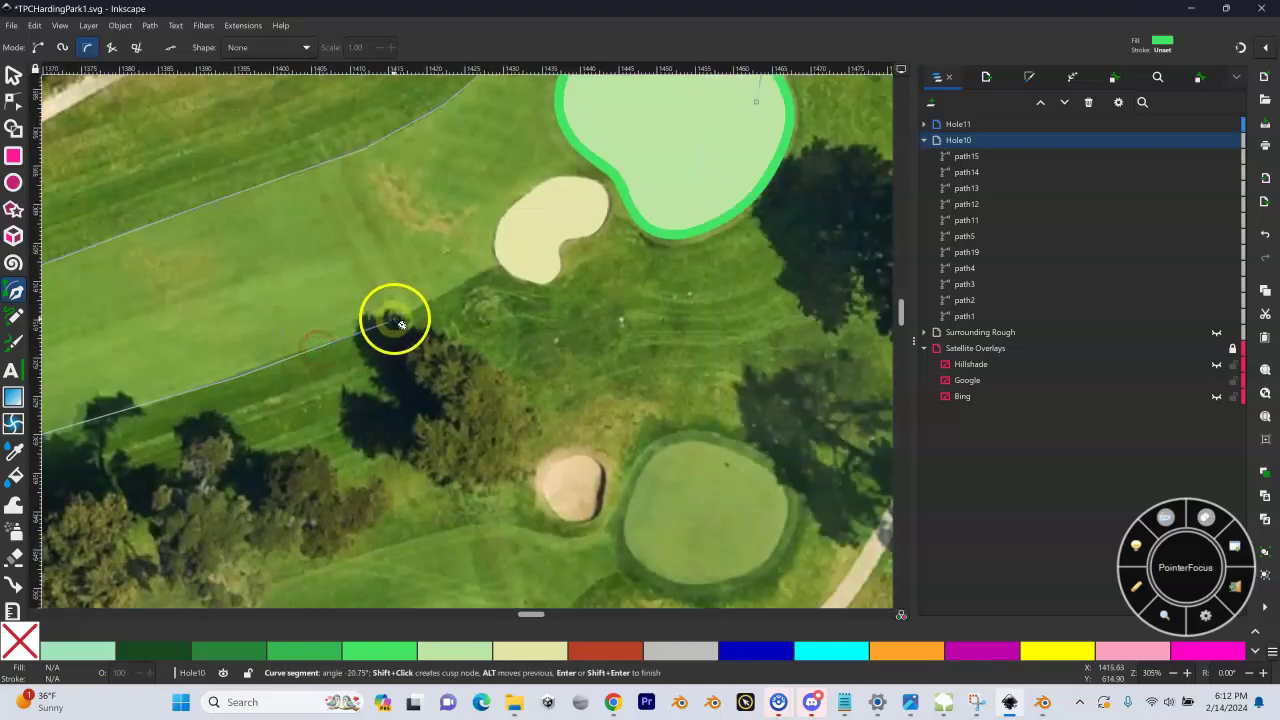
pyautogui.click(471, 288)
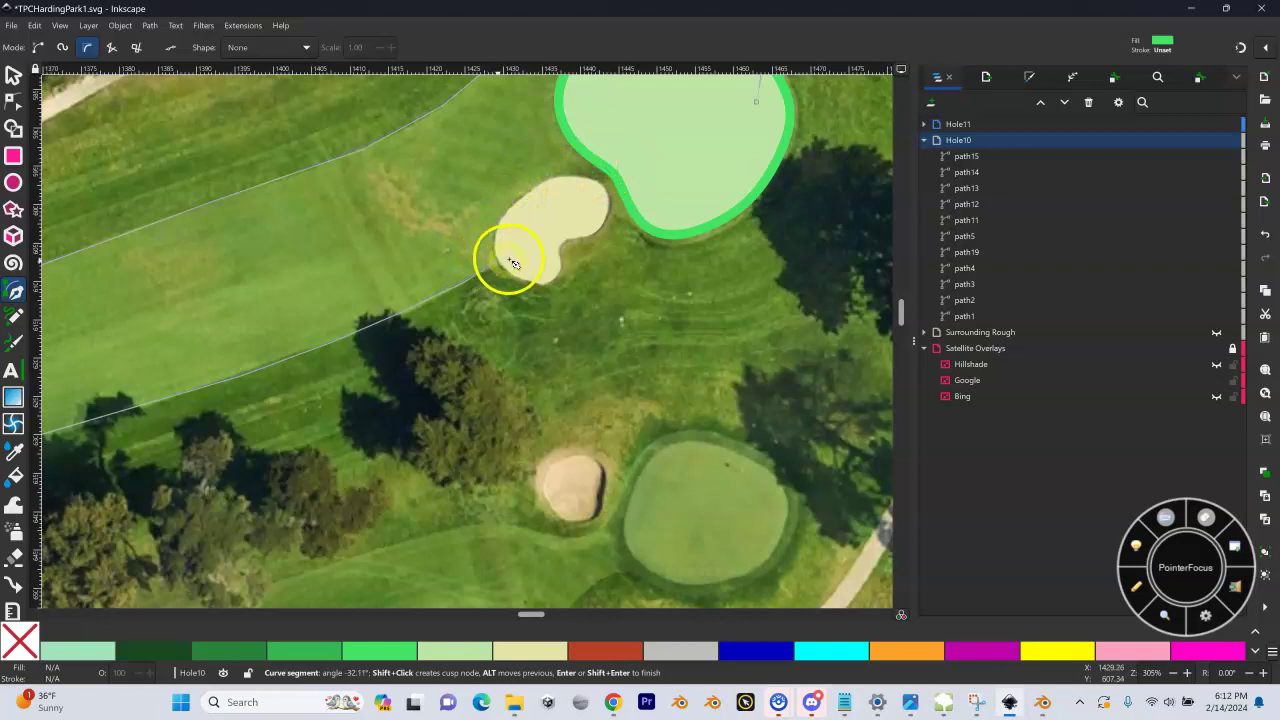
pyautogui.click(586, 211)
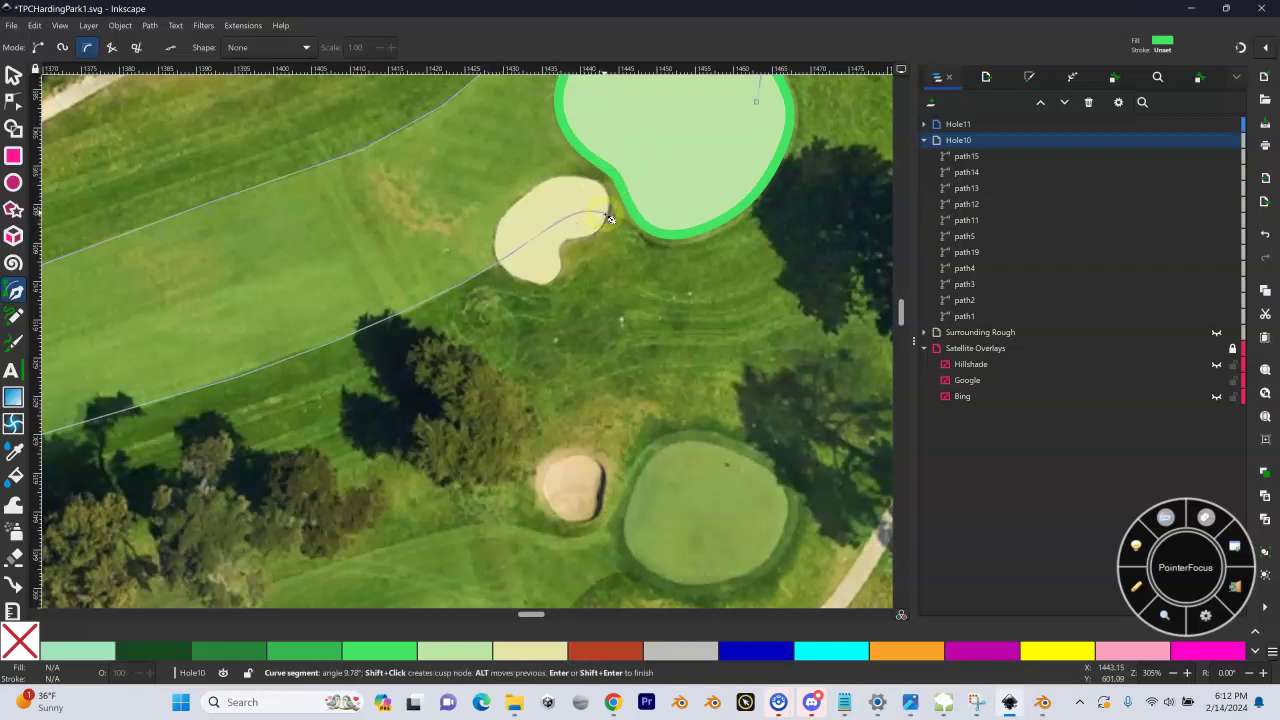
pyautogui.click(691, 236)
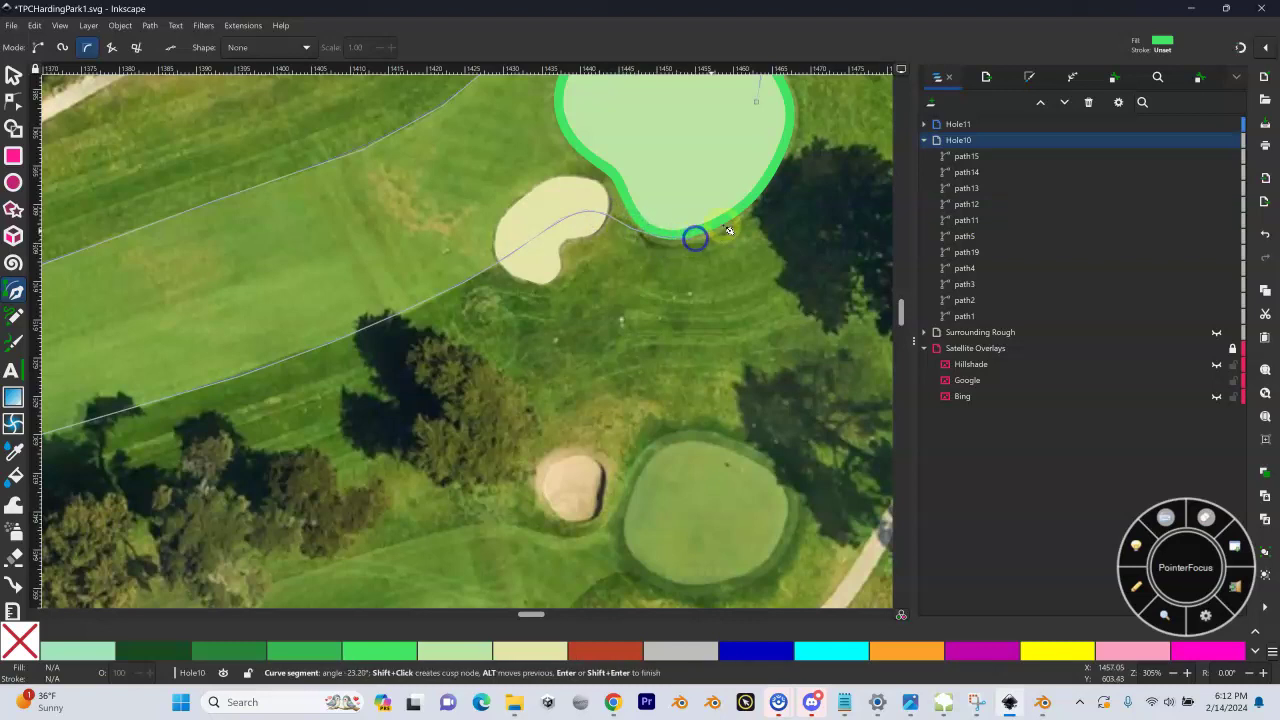
pyautogui.click(753, 158)
pyautogui.click(756, 100)
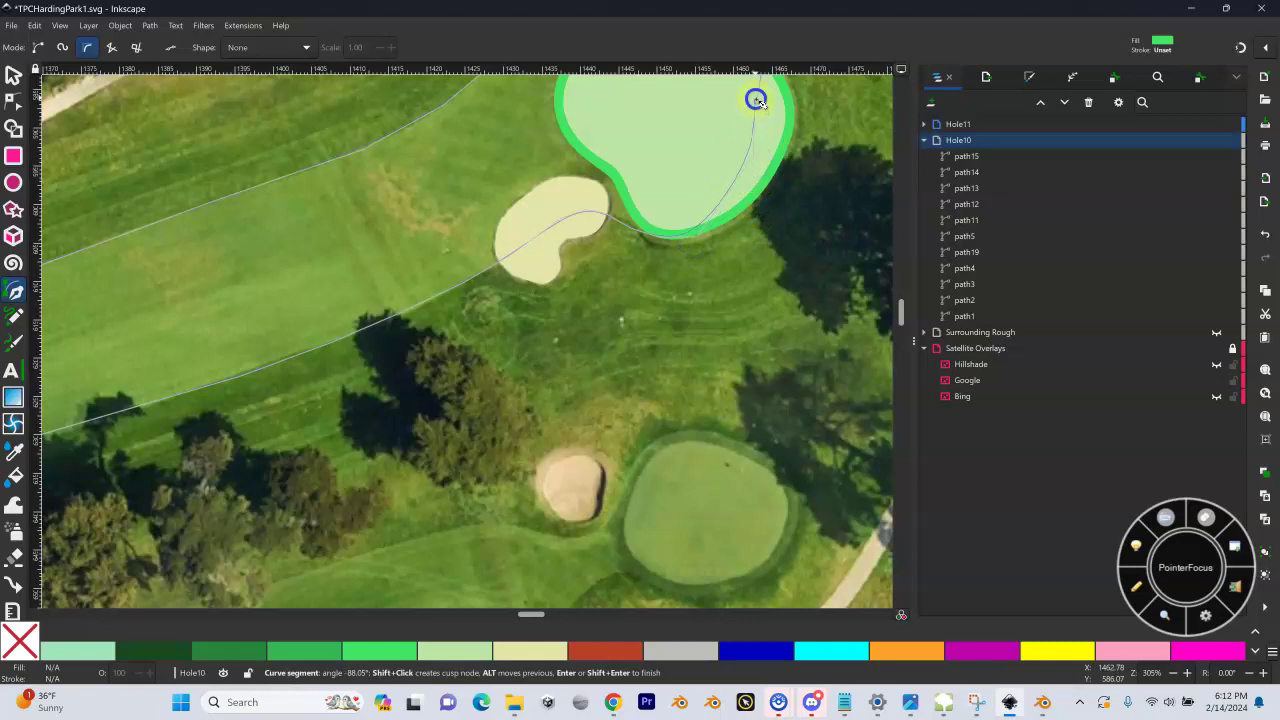
pyautogui.click(756, 129)
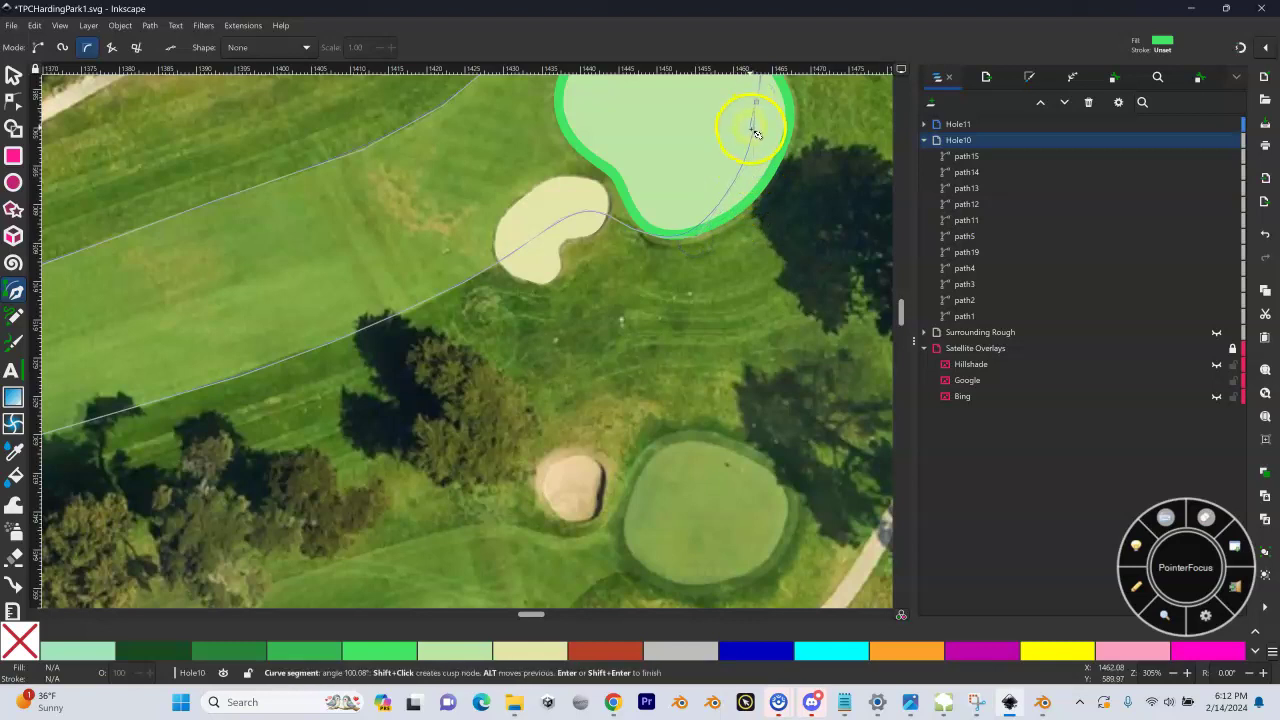
pyautogui.hotkey('ctrl', 'z')
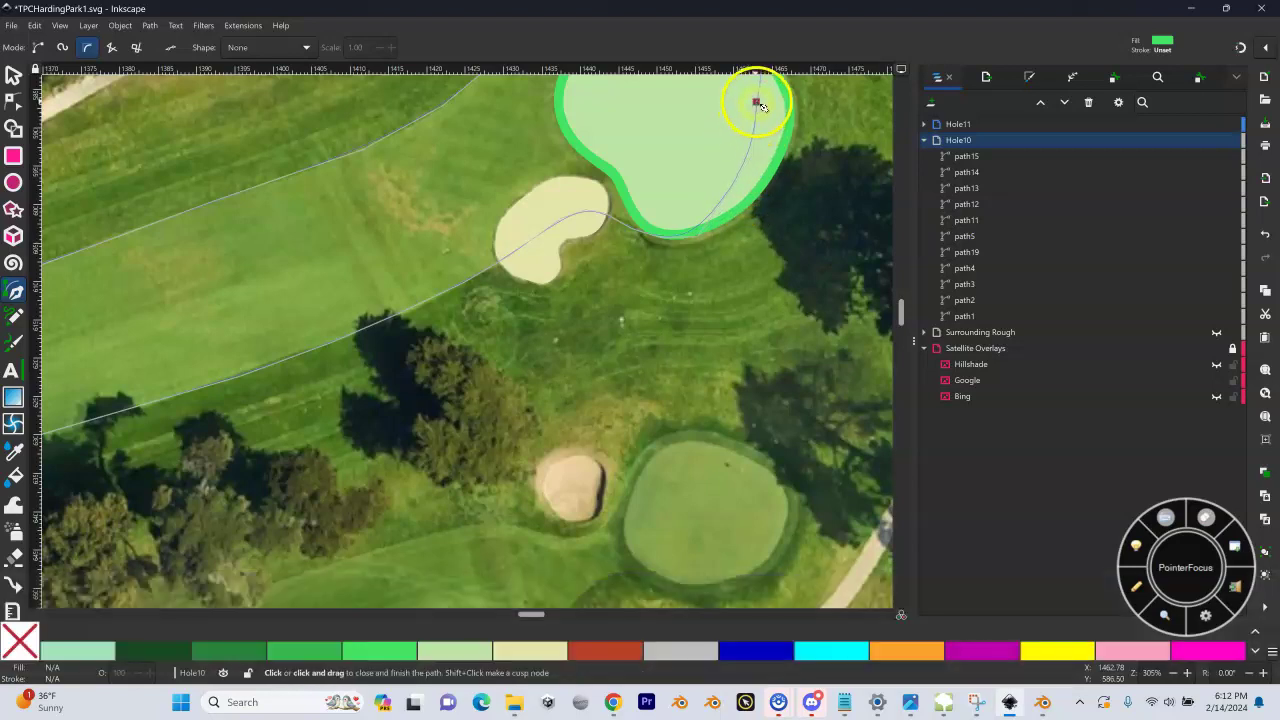
pyautogui.click(756, 102)
# Step: Lower path20 three places in the Hole10 stack so the green and bunkers sit on top
pyautogui.hotkey('shift', '-')
pyautogui.hotkey('shift', '-')
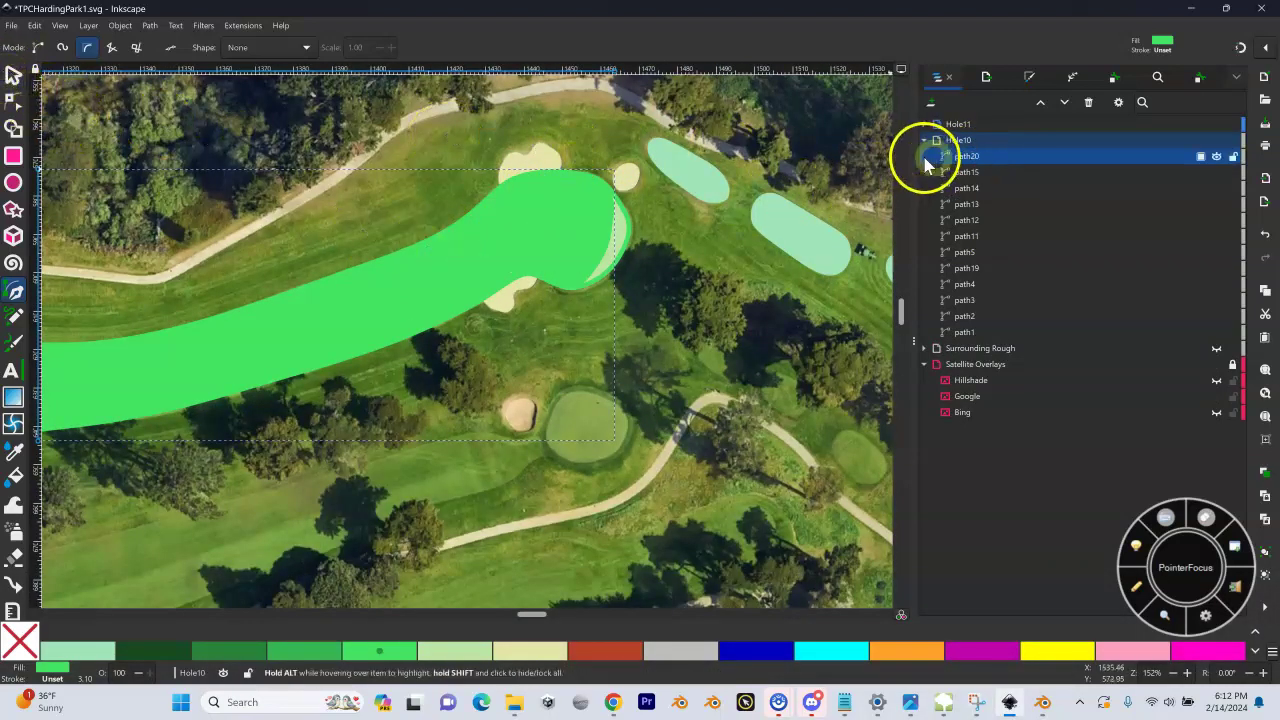
pyautogui.click(957, 172)
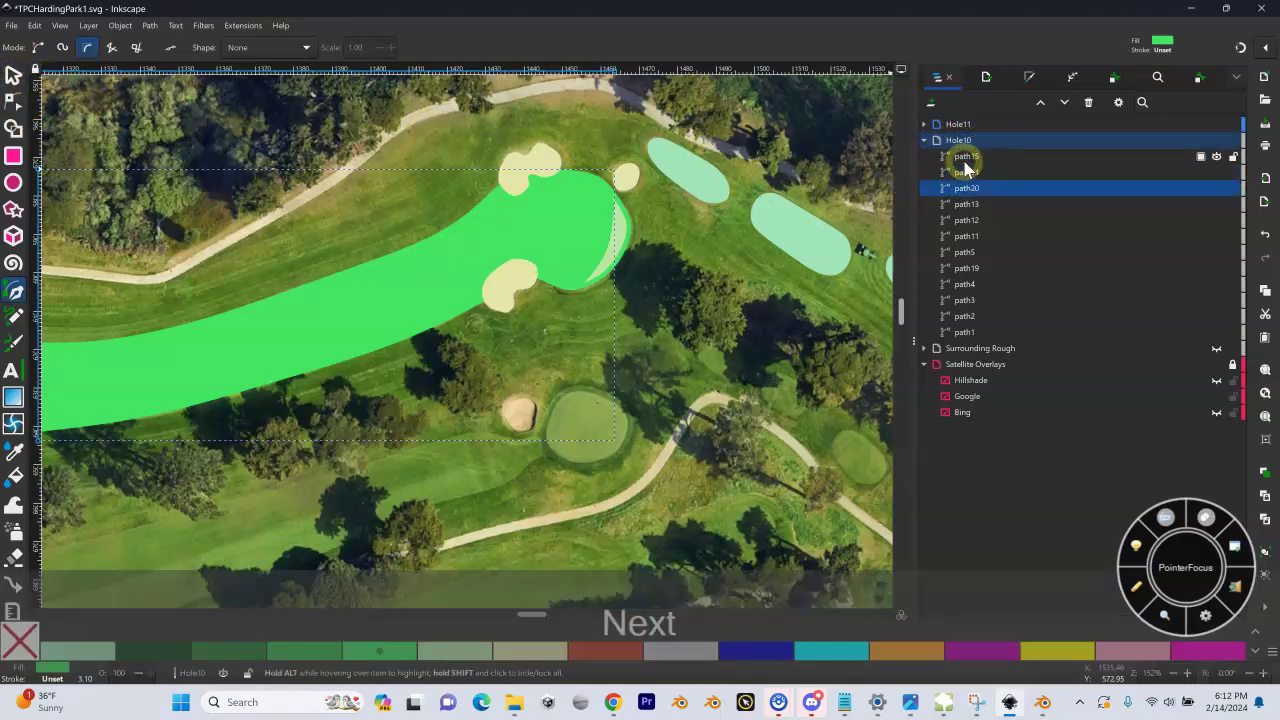
pyautogui.press('pagedown')
pyautogui.press('pagedown')
pyautogui.press('pagedown')
pyautogui.press('pagedown')
pyautogui.press('pagedown')
pyautogui.press('pagedown')
pyautogui.press('pagedown')
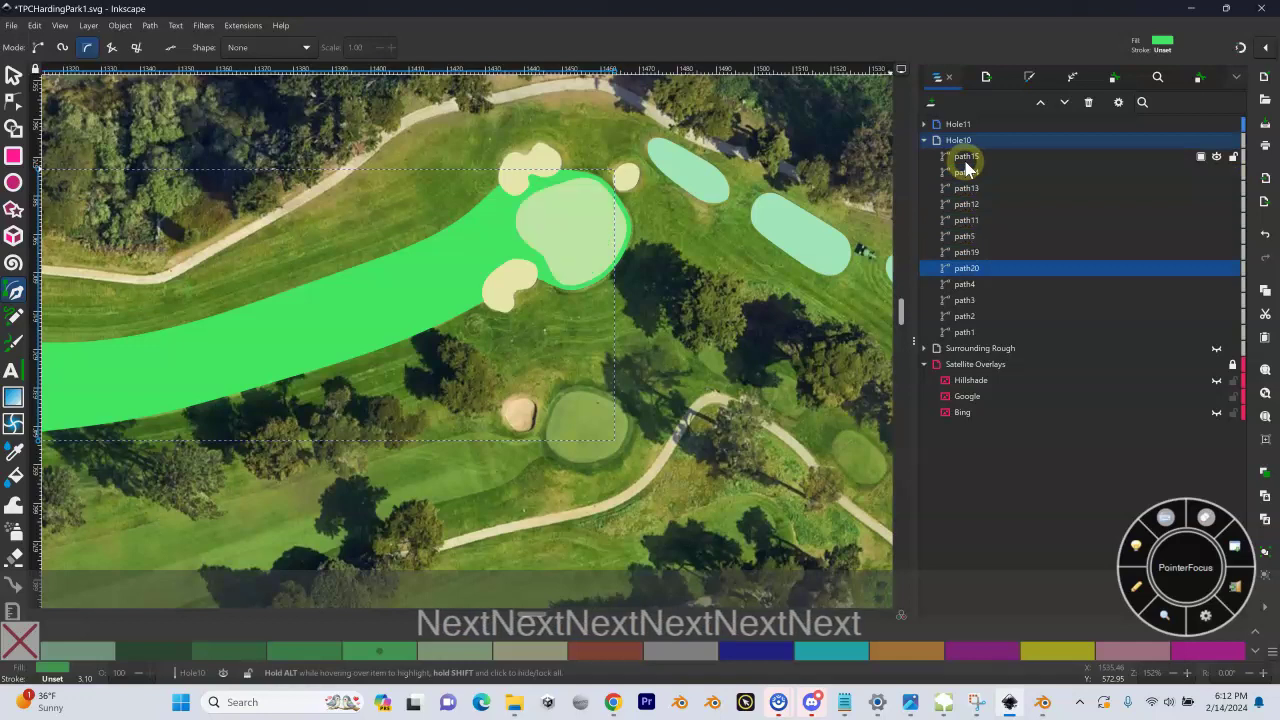
pyautogui.press('pagedown')
pyautogui.press('pagedown')
pyautogui.press('pagedown')
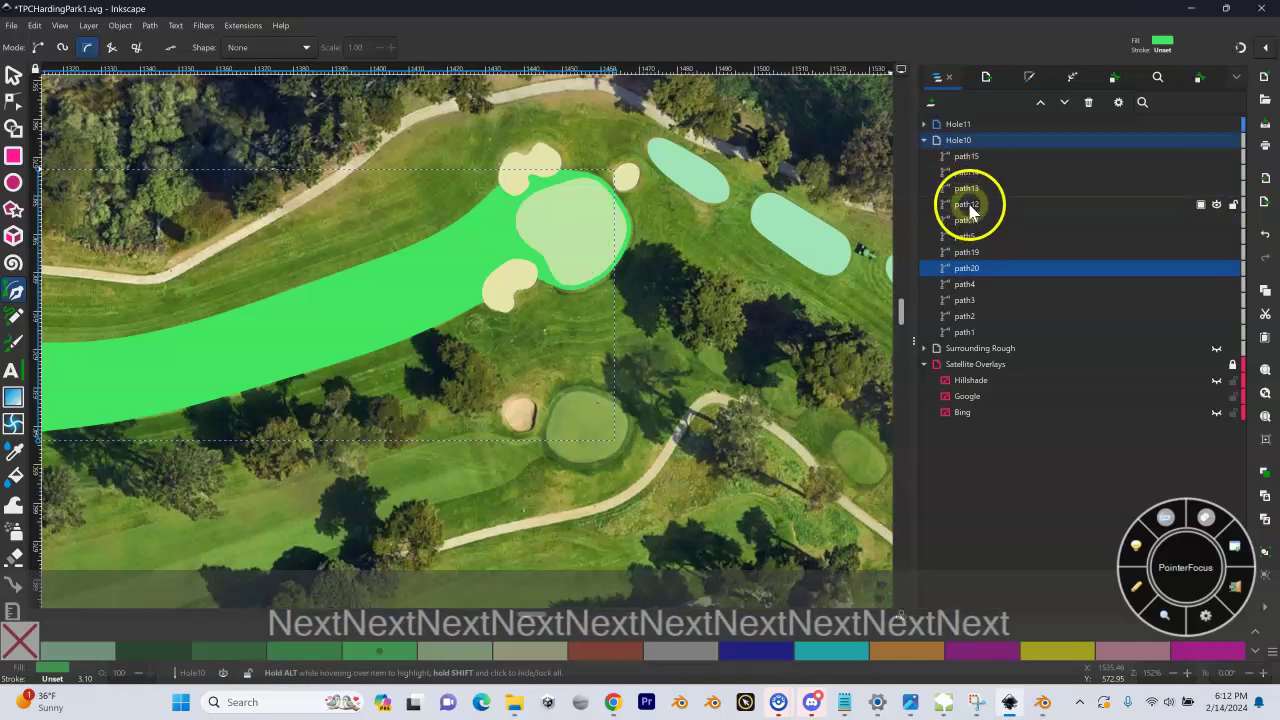
pyautogui.press('pagedown')
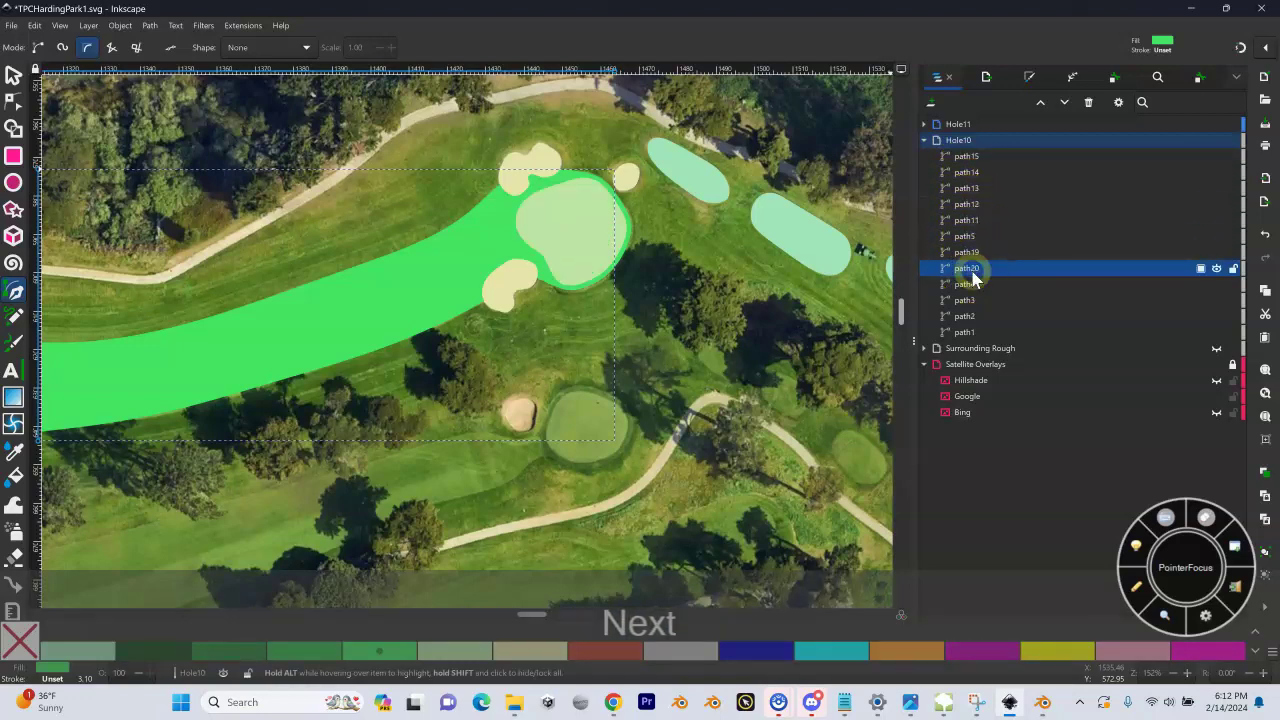
pyautogui.hscroll(-2, 409, 280)
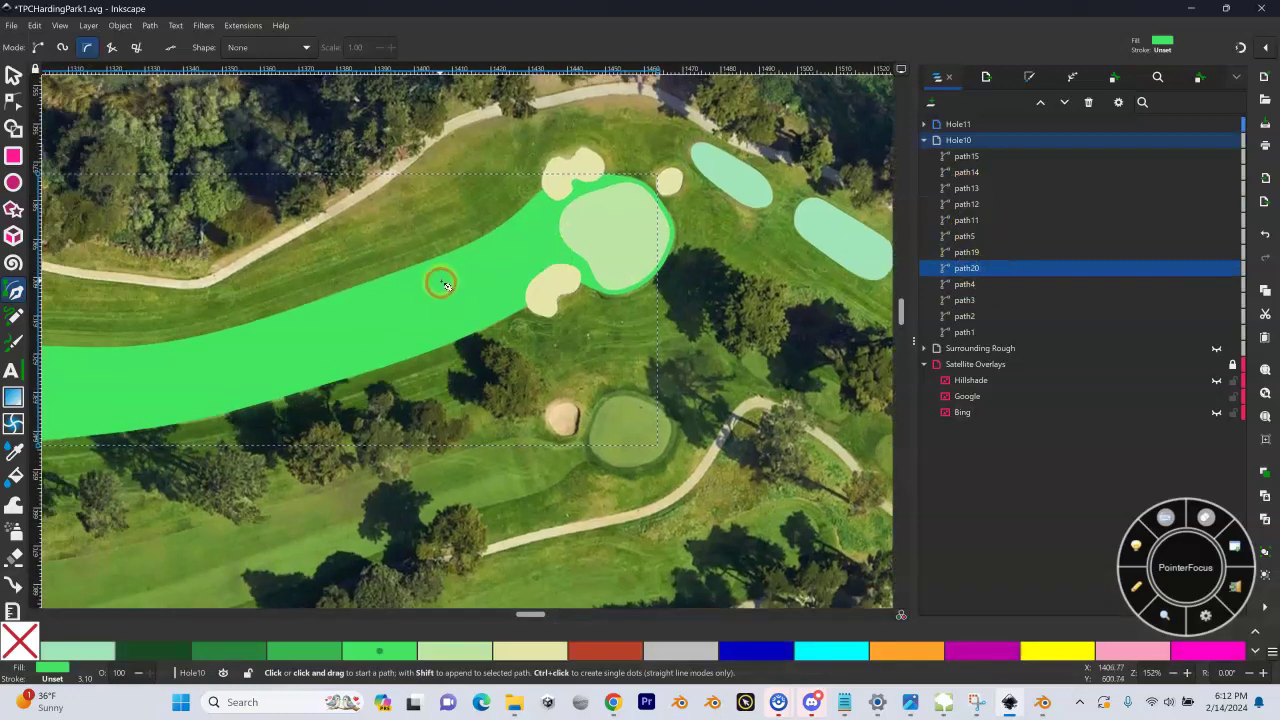
pyautogui.hotkey('shift', '-')
pyautogui.hotkey('shift', '-')
pyautogui.hscroll(-2, 337, 289)
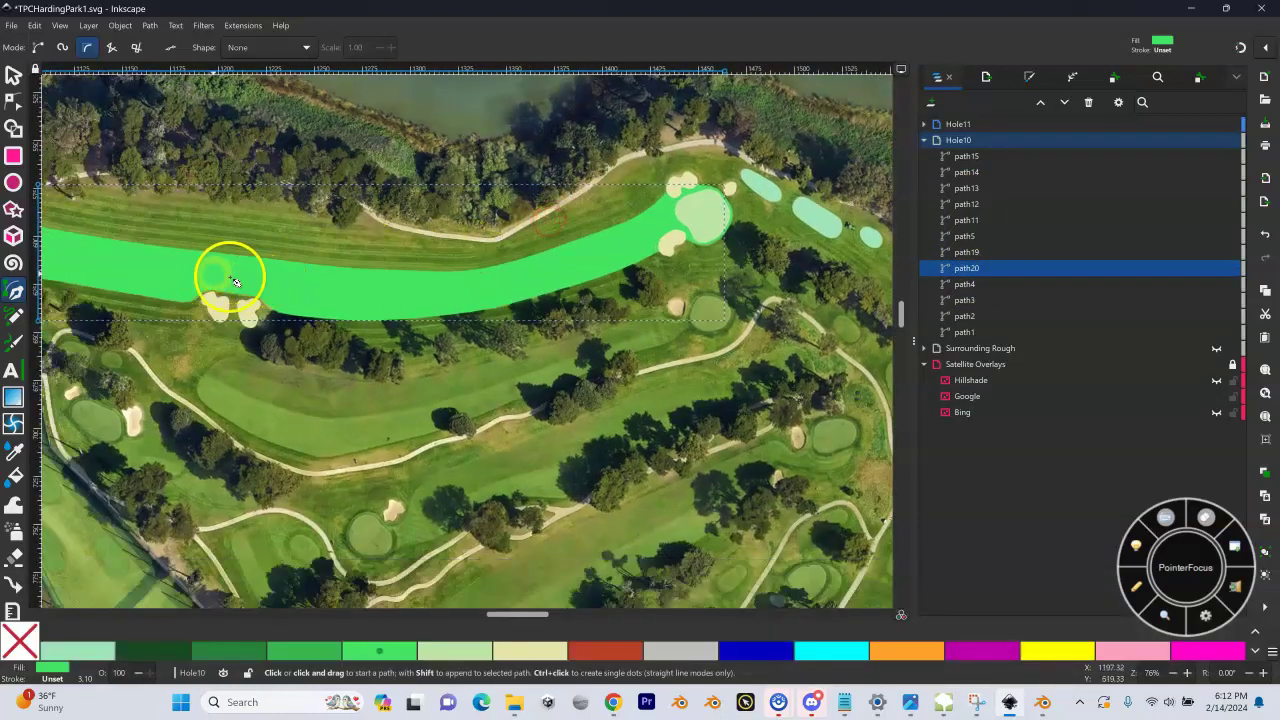
pyautogui.moveTo(236, 283); pyautogui.dragTo(471, 260)
pyautogui.moveTo(549, 229); pyautogui.dragTo(246, 289)
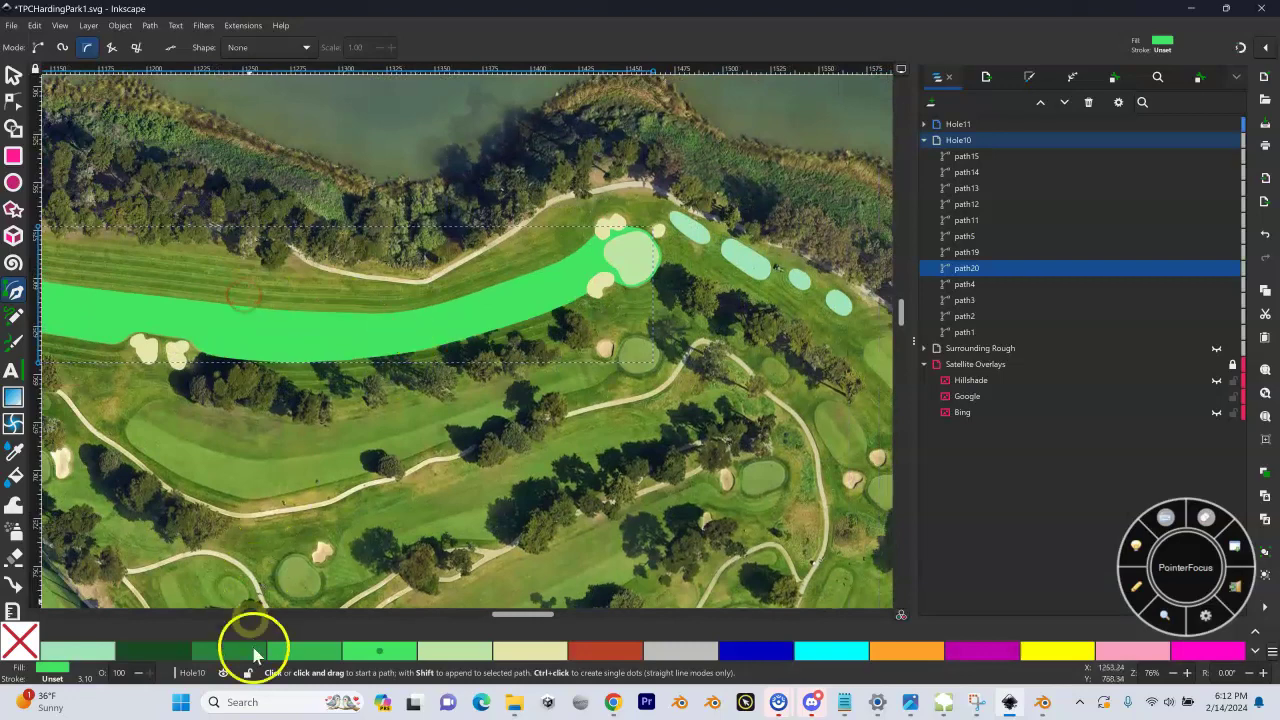
pyautogui.moveTo(540, 409); pyautogui.dragTo(402, 436)
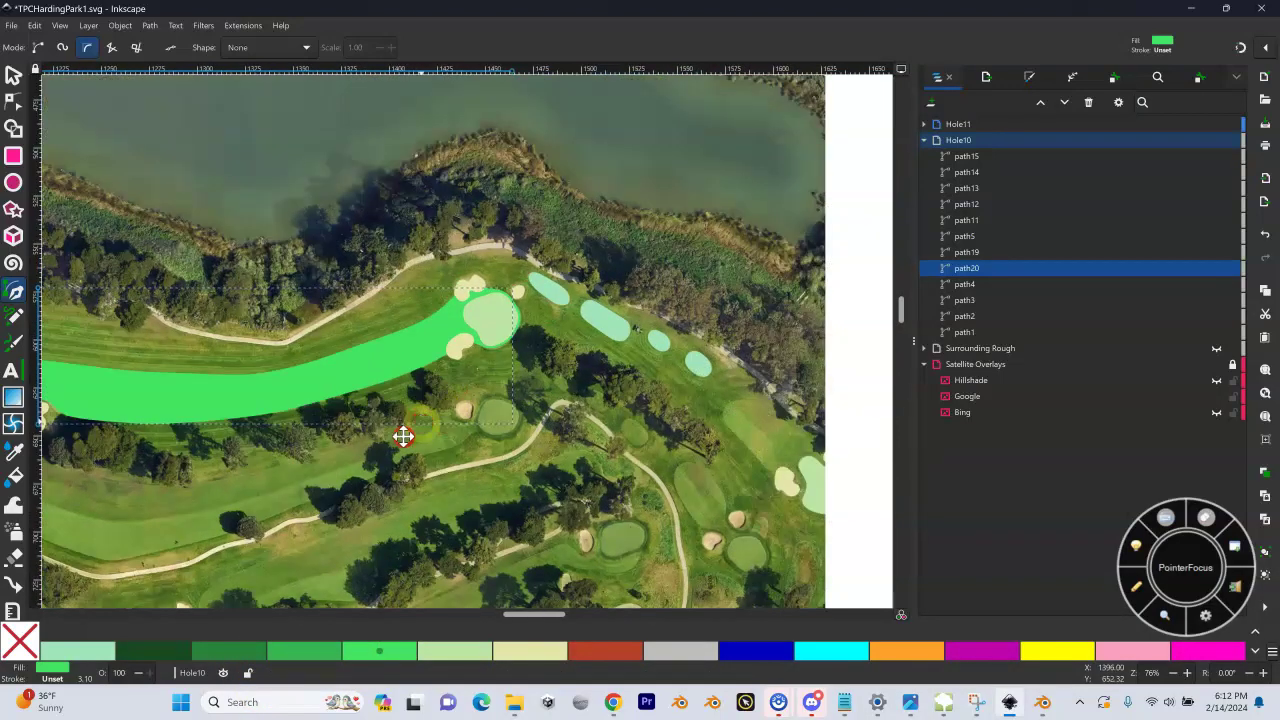
pyautogui.hotkey('shift', '=')
pyautogui.hotkey('shift', '=')
pyautogui.hotkey('shift', '=')
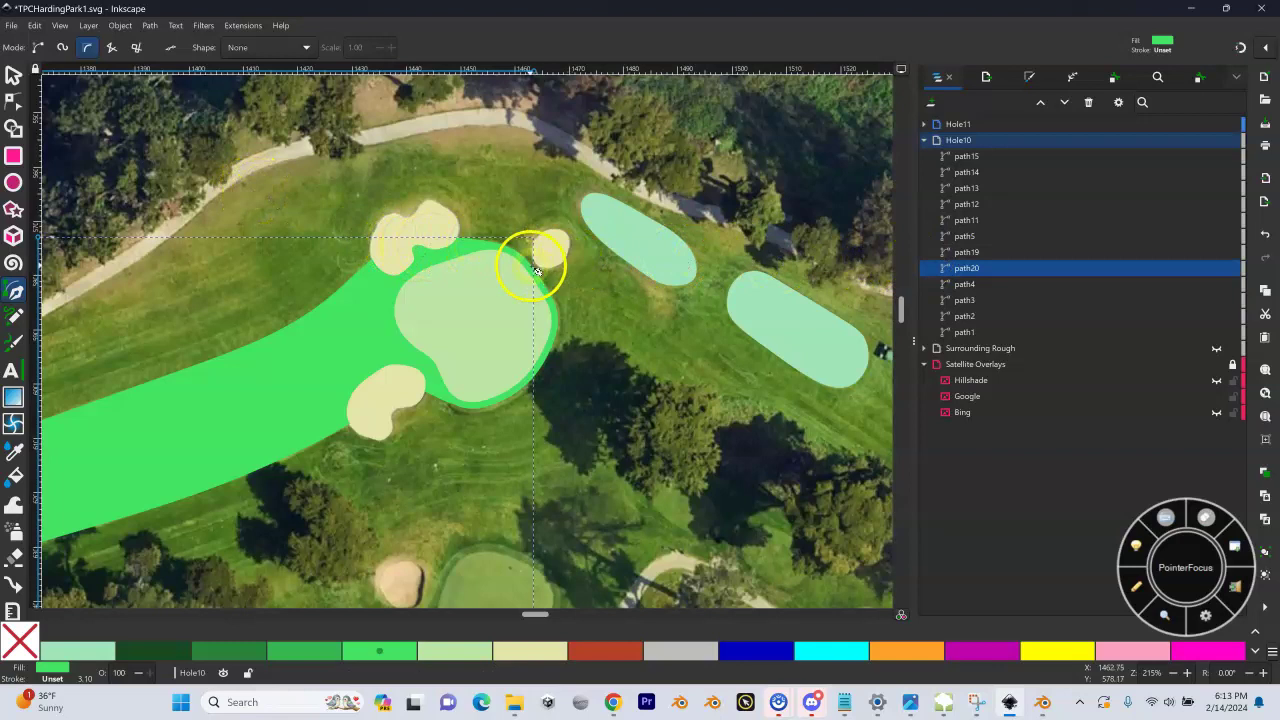
pyautogui.click(12, 75)
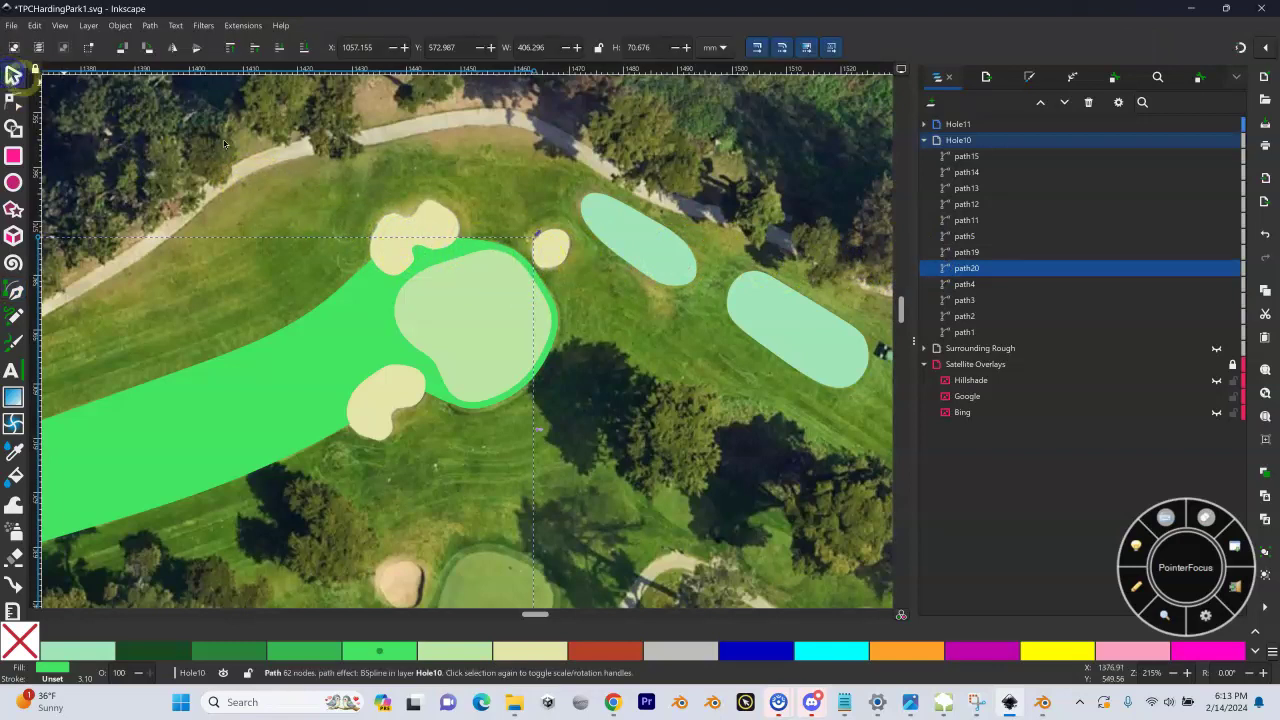
# Step: Select the path19 collar and path20 fairway and union them into one 70-node path
pyautogui.click(556, 318)
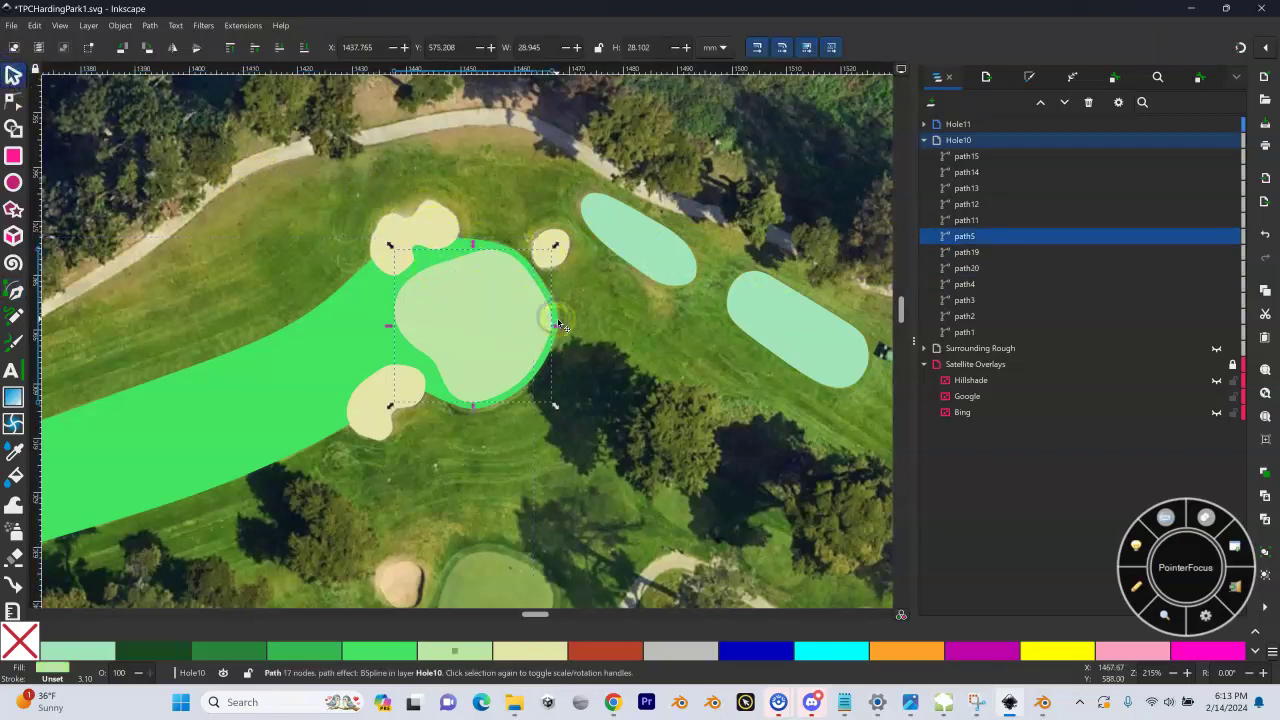
pyautogui.keyDown('alt'); pyautogui.click(557, 319); pyautogui.keyUp('alt')
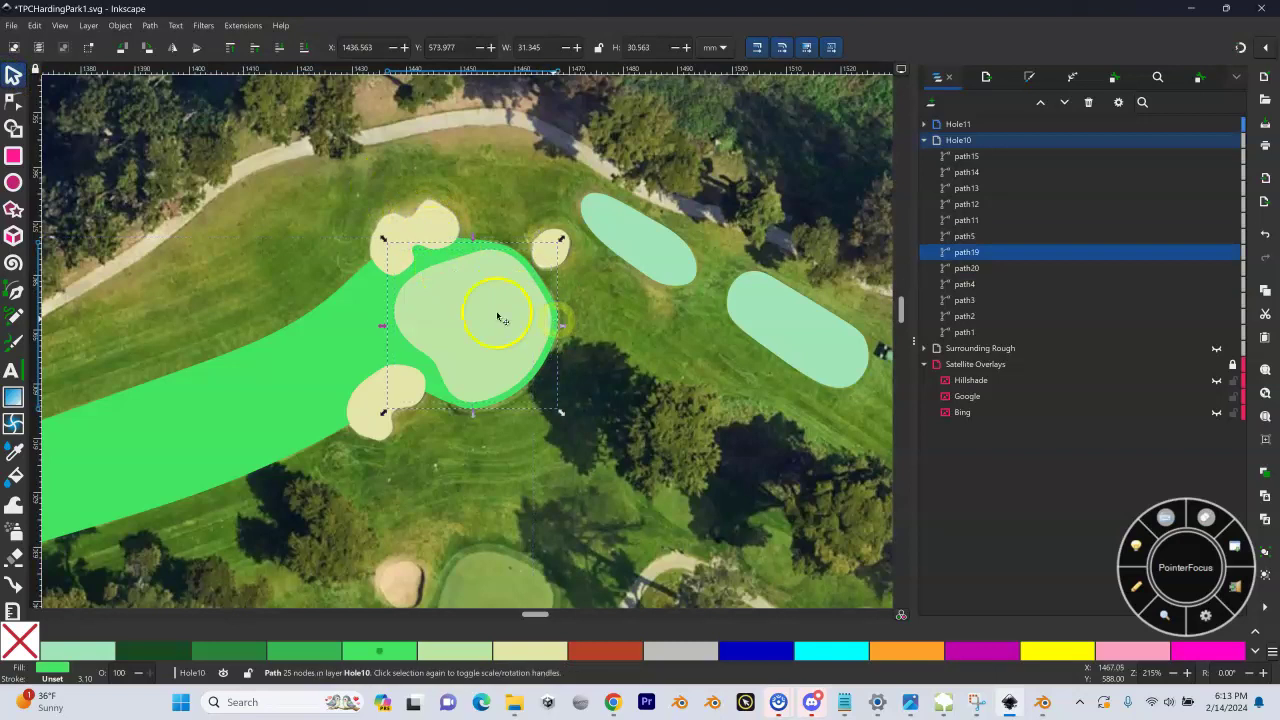
pyautogui.click(292, 372)
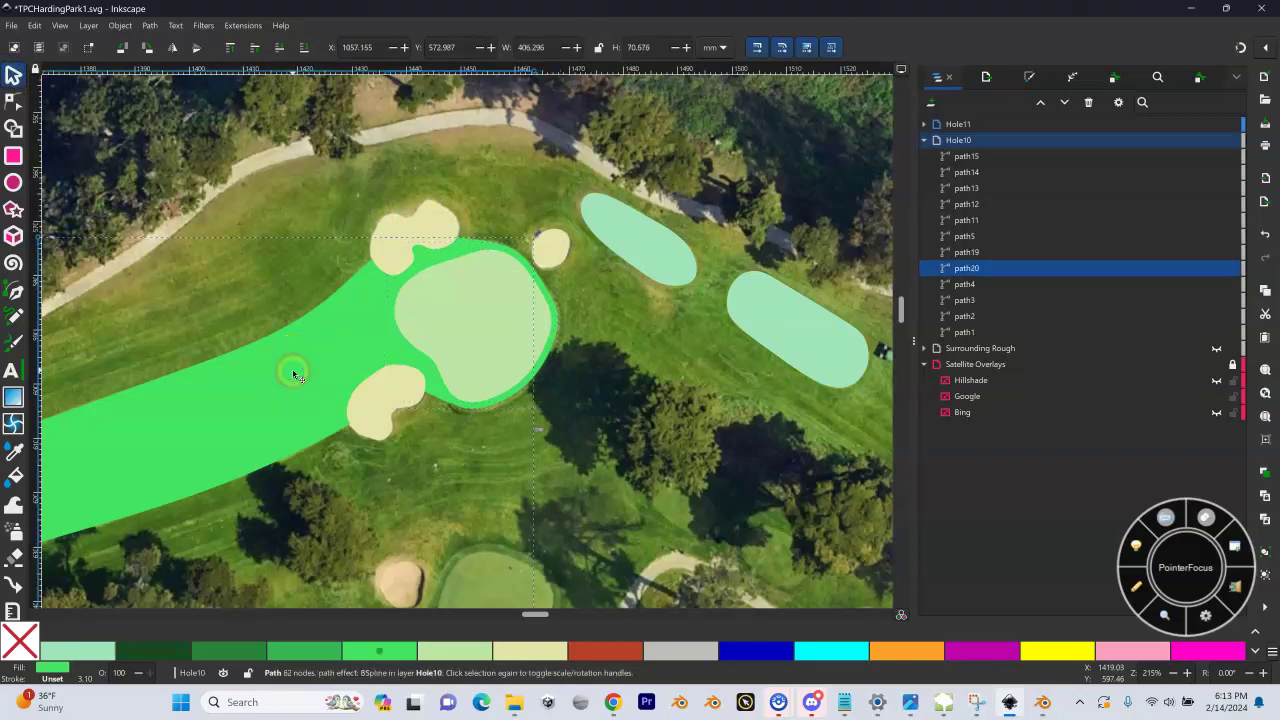
pyautogui.keyDown('alt'); pyautogui.click(557, 319); pyautogui.keyUp('alt')
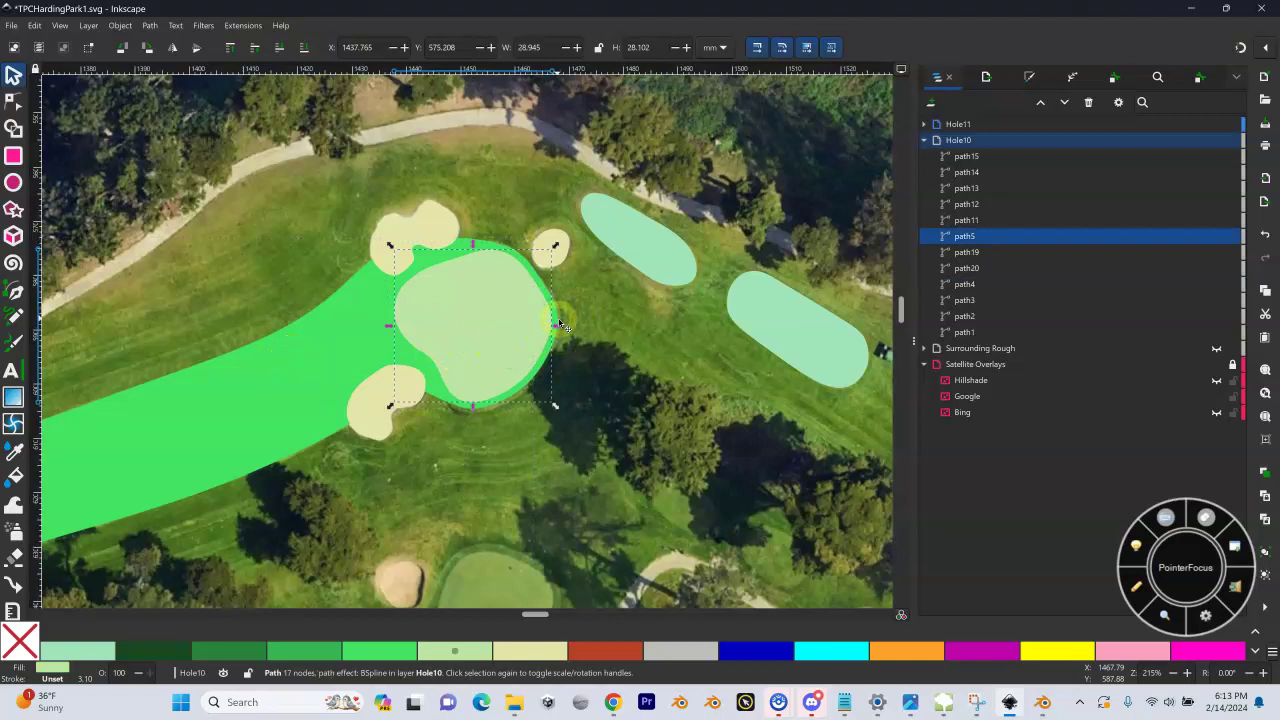
pyautogui.keyDown('alt'); pyautogui.click(558, 320); pyautogui.keyUp('alt')
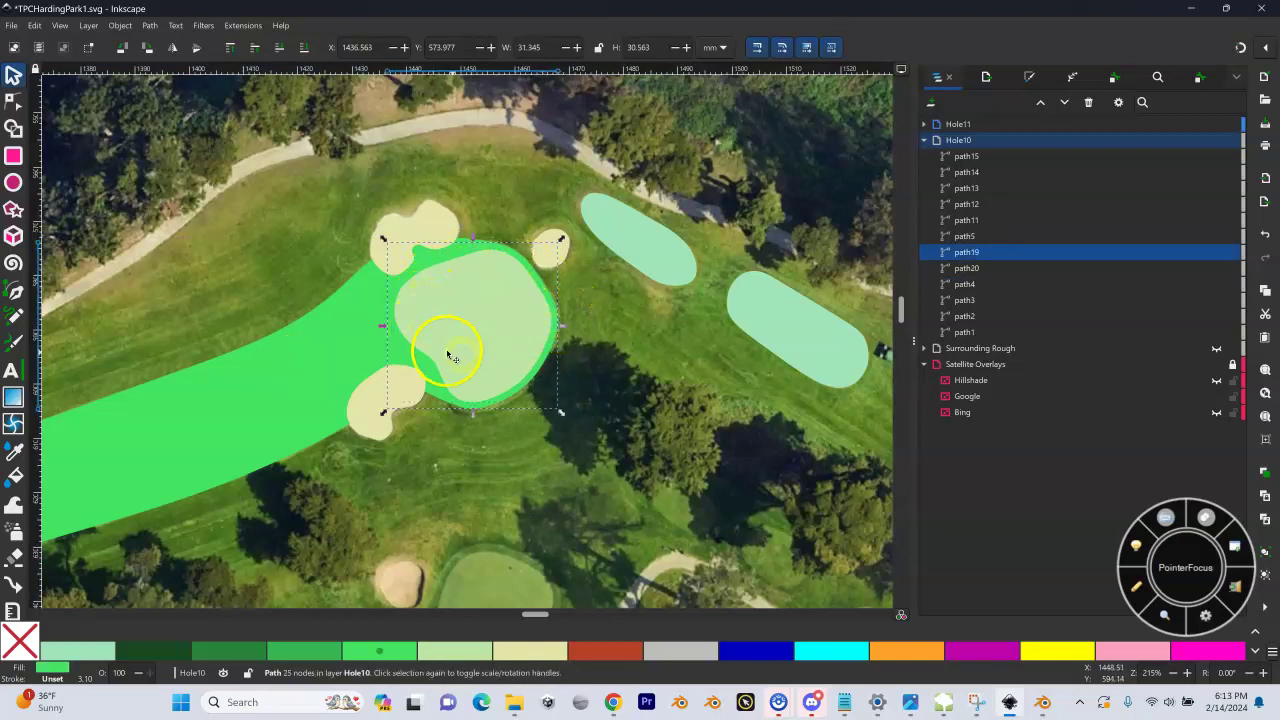
pyautogui.keyDown('shift'); pyautogui.click(298, 378); pyautogui.keyUp('shift')
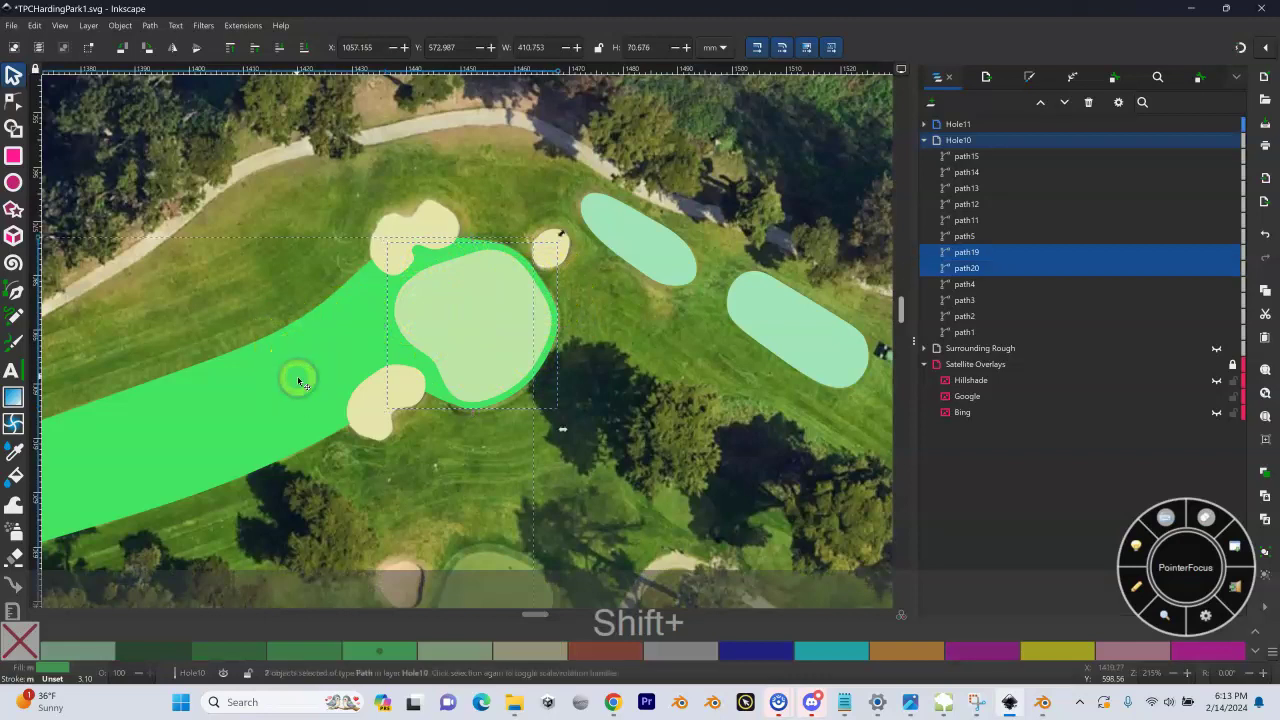
pyautogui.click(155, 26)
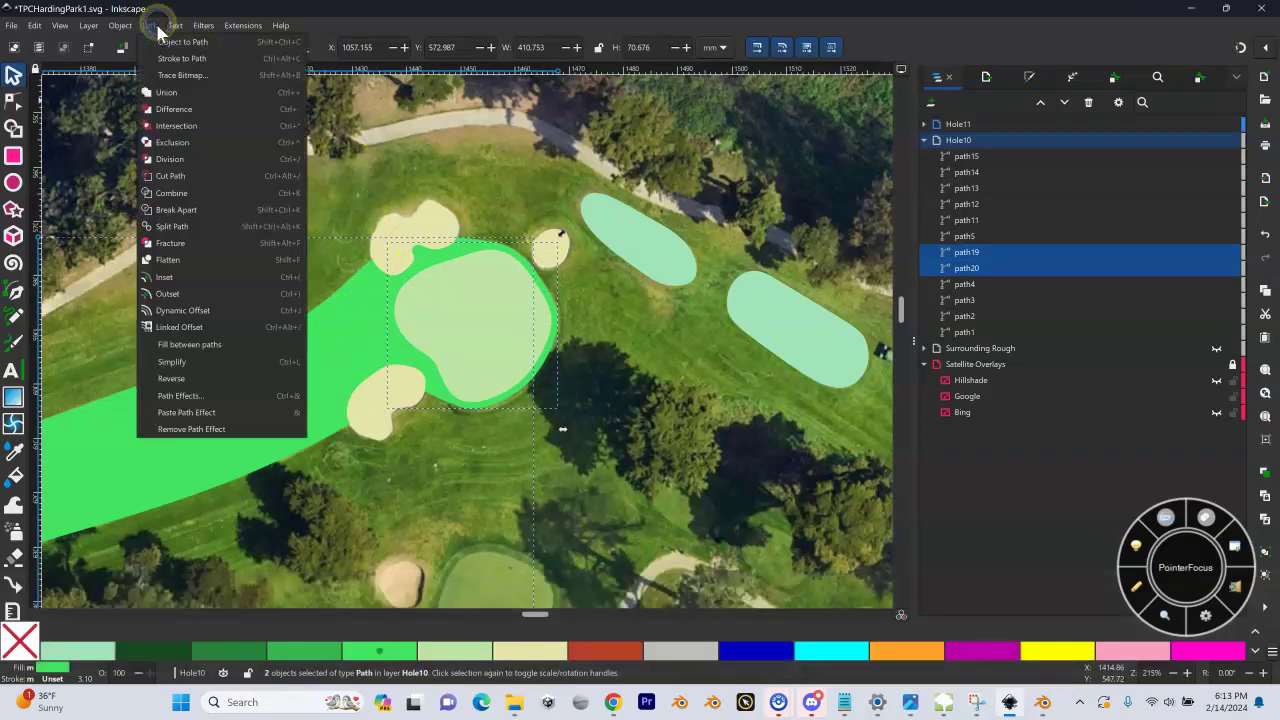
pyautogui.click(166, 93)
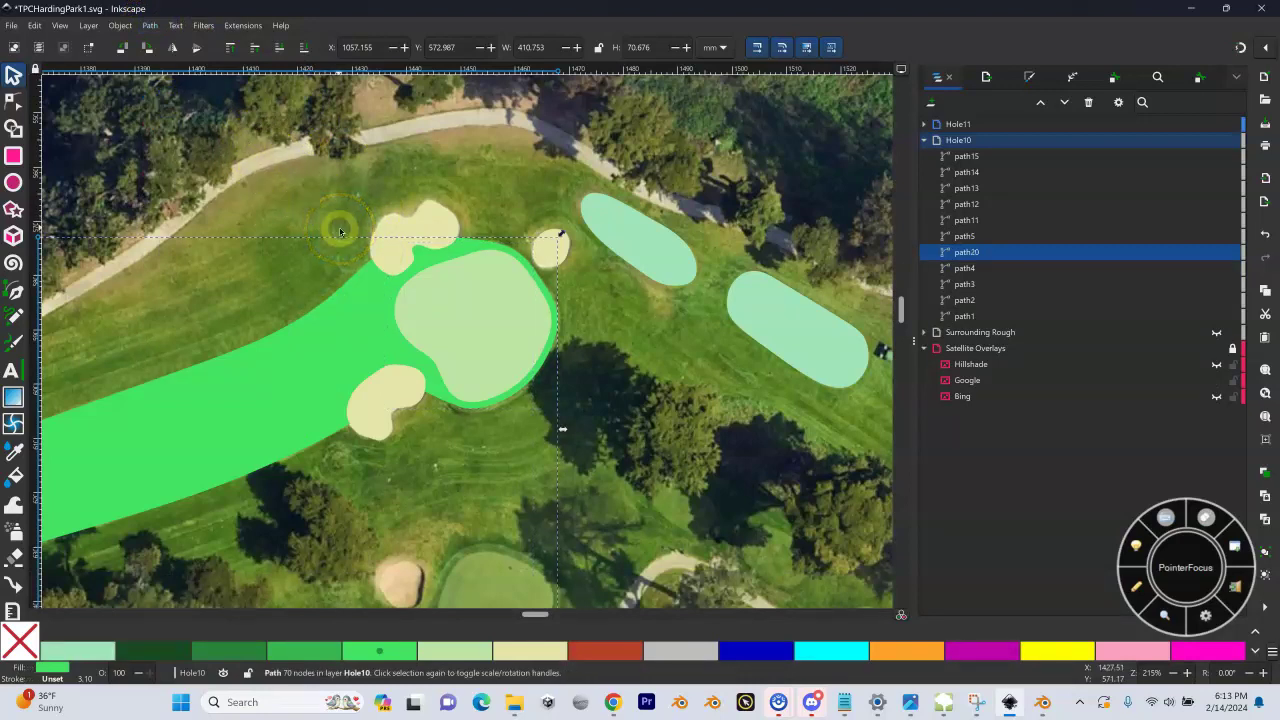
# Step: With the Node tool, auto-smooth four nodes along the green's upper edge, undoing bad moves
pyautogui.click(12, 101)
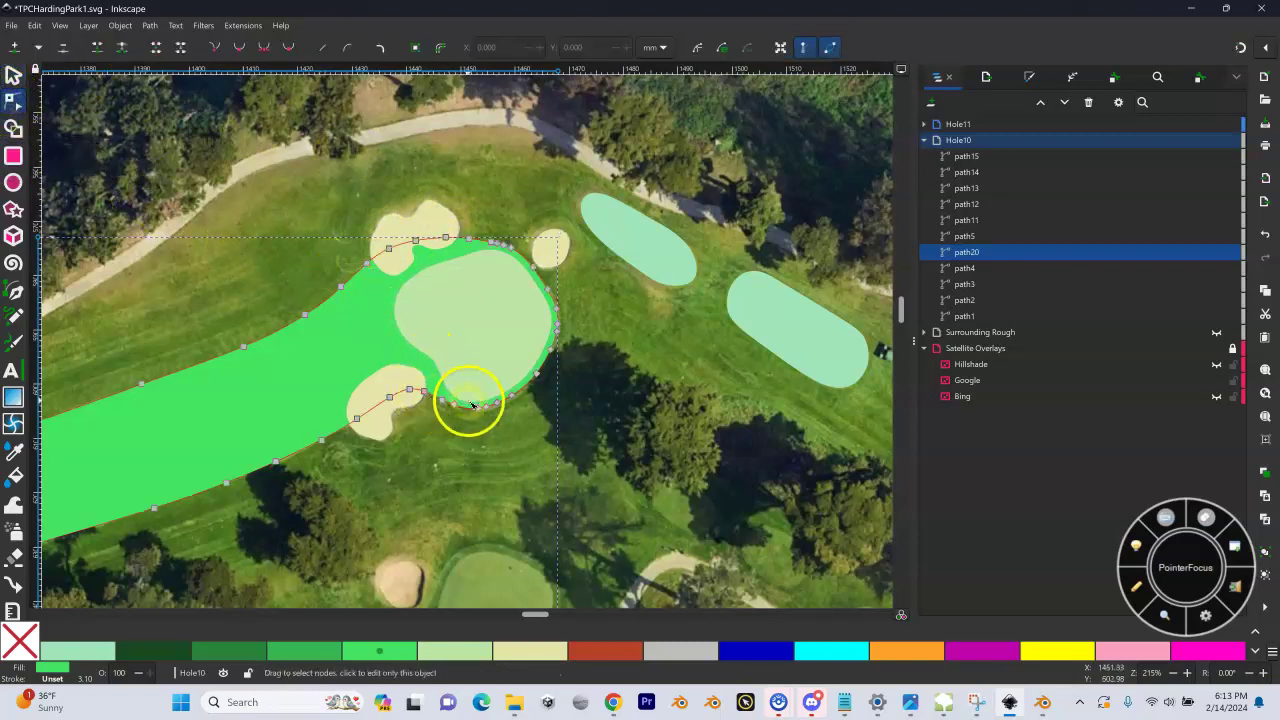
pyautogui.hotkey('shift', '=')
pyautogui.hotkey('shift', '=')
pyautogui.hotkey('shift', '=')
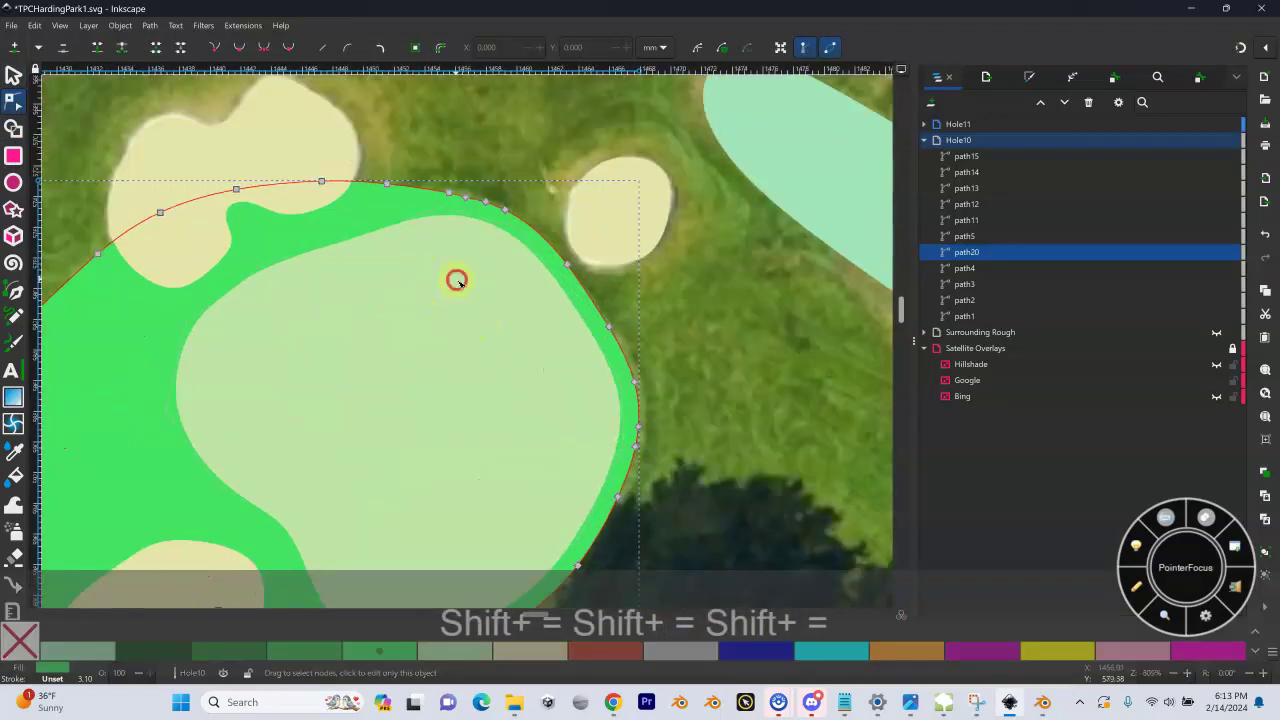
pyautogui.moveTo(456, 280); pyautogui.dragTo(414, 376)
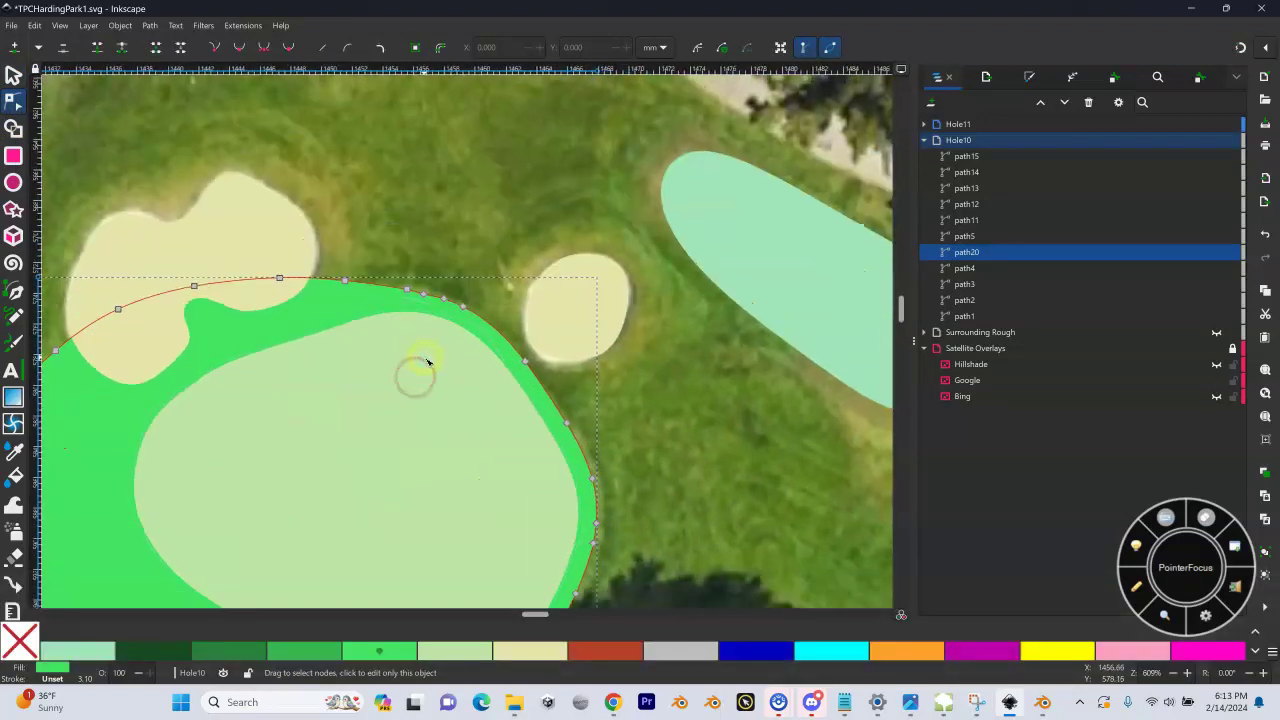
pyautogui.hotkey('shift', '=')
pyautogui.moveTo(408, 328); pyautogui.dragTo(401, 381)
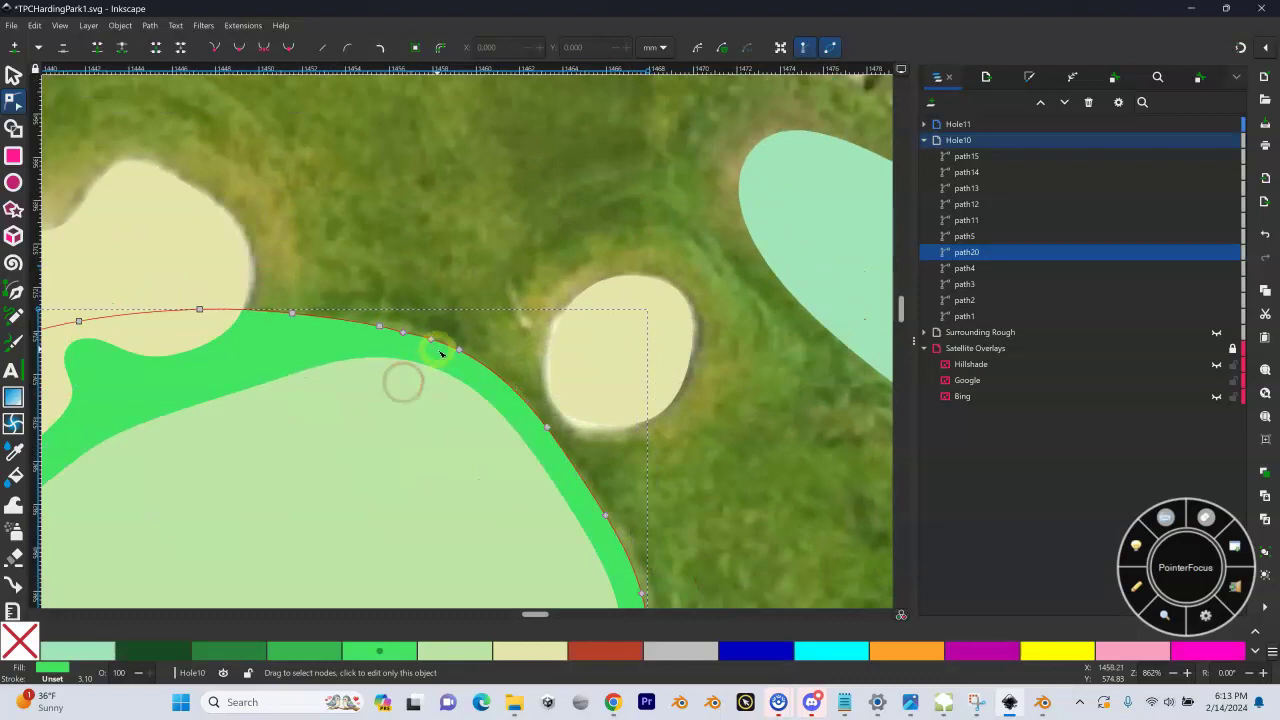
pyautogui.hotkey('shift', '=')
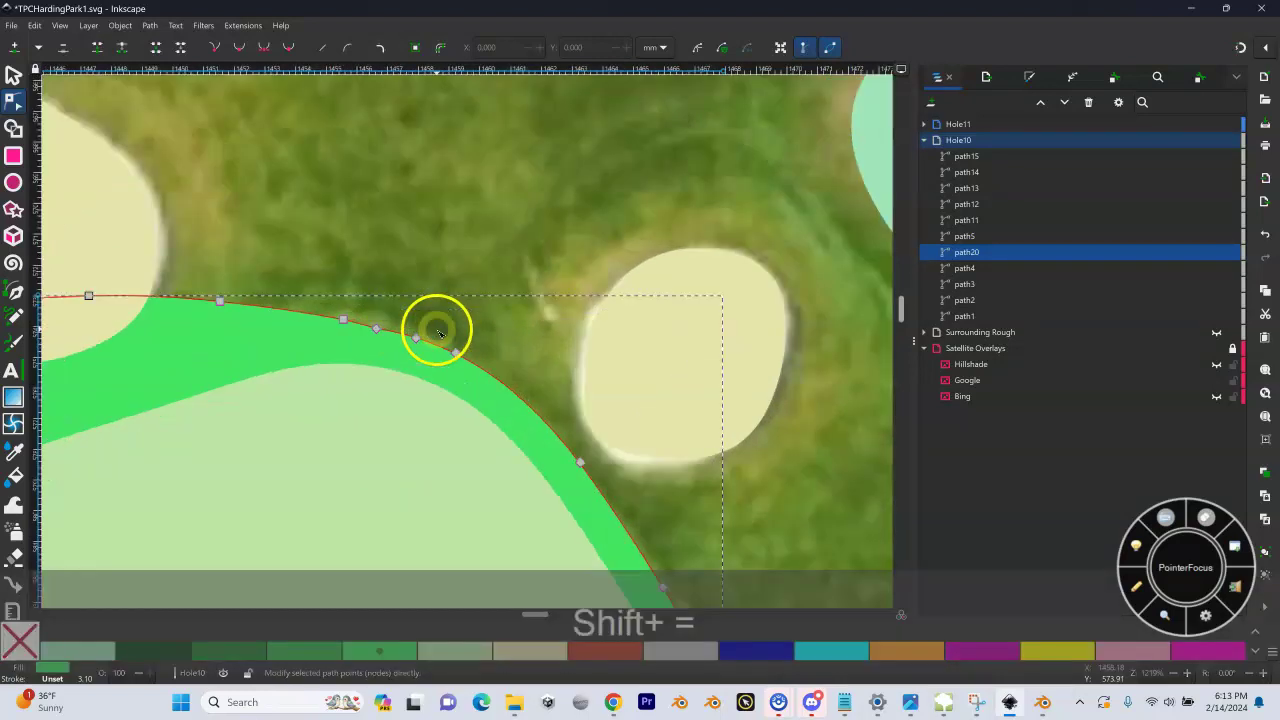
pyautogui.hotkey('shift', '=')
pyautogui.moveTo(449, 351); pyautogui.dragTo(413, 291)
pyautogui.hotkey('ctrl', 'z')
pyautogui.hotkey('ctrl', 'z')
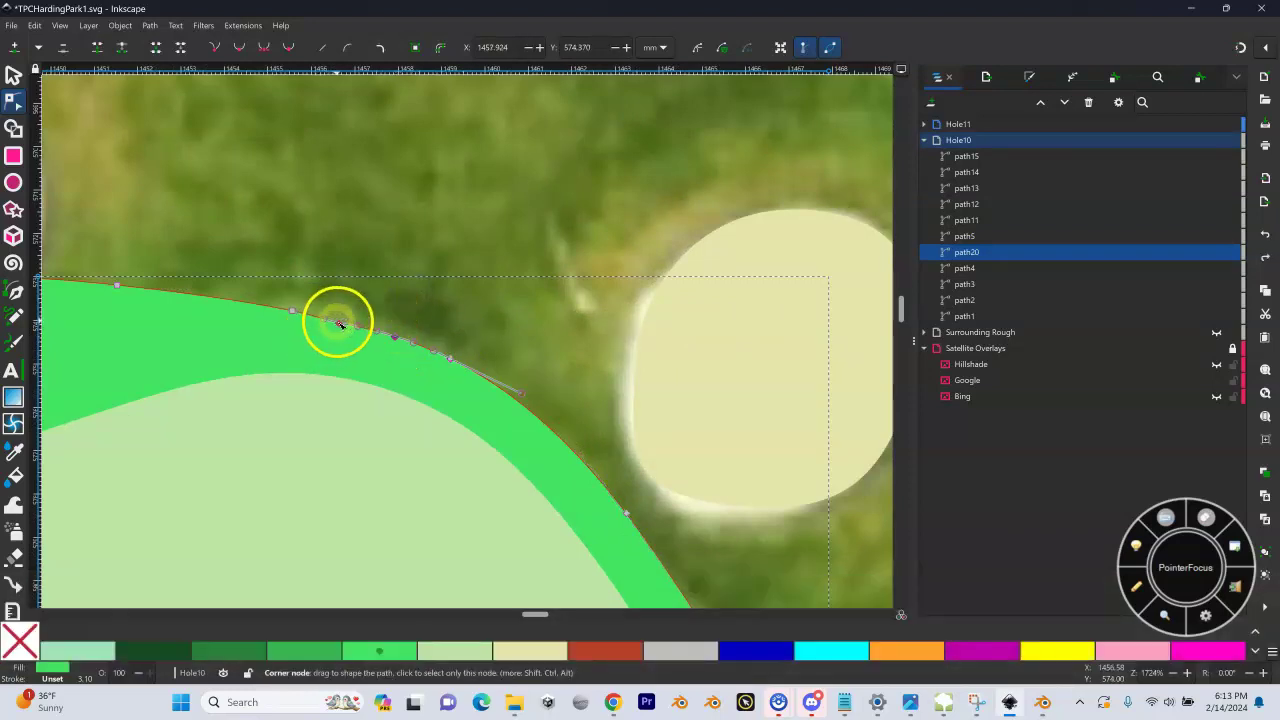
pyautogui.moveTo(340, 323); pyautogui.dragTo(297, 297)
pyautogui.hotkey('ctrl', 'z')
pyautogui.hotkey('ctrl', 'z')
pyautogui.moveTo(234, 210); pyautogui.dragTo(503, 374)
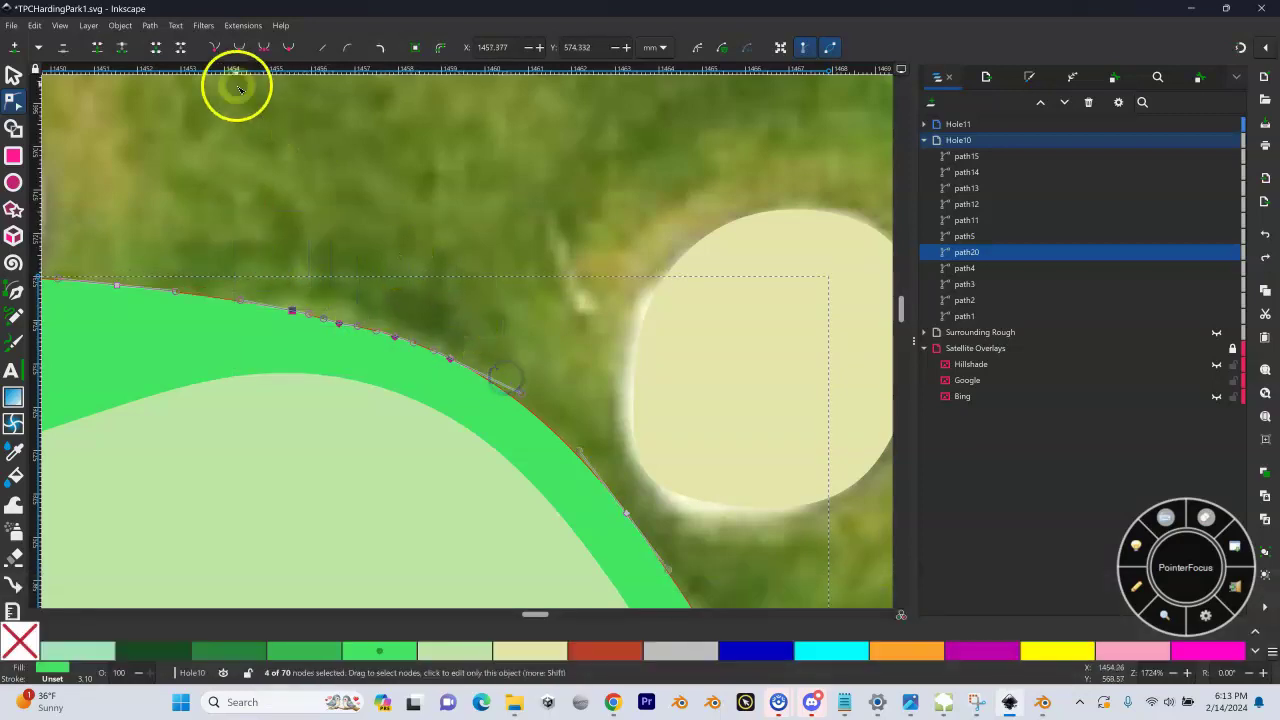
pyautogui.click(289, 47)
pyautogui.click(386, 170)
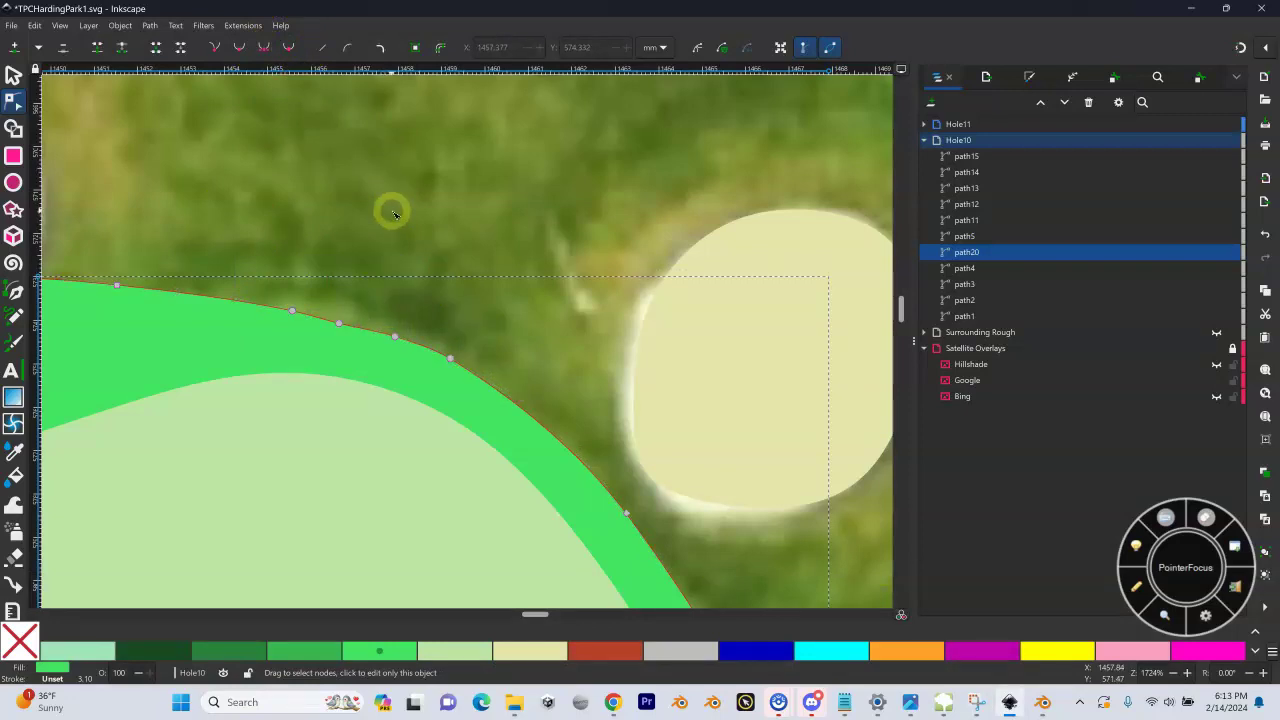
# Step: Adjust nodes on the lower edge beside the bunker, then zoom out to the whole hole
pyautogui.hotkey('shift', '-')
pyautogui.hotkey('shift', '-')
pyautogui.hotkey('shift', '-')
pyautogui.hotkey('shift', '-')
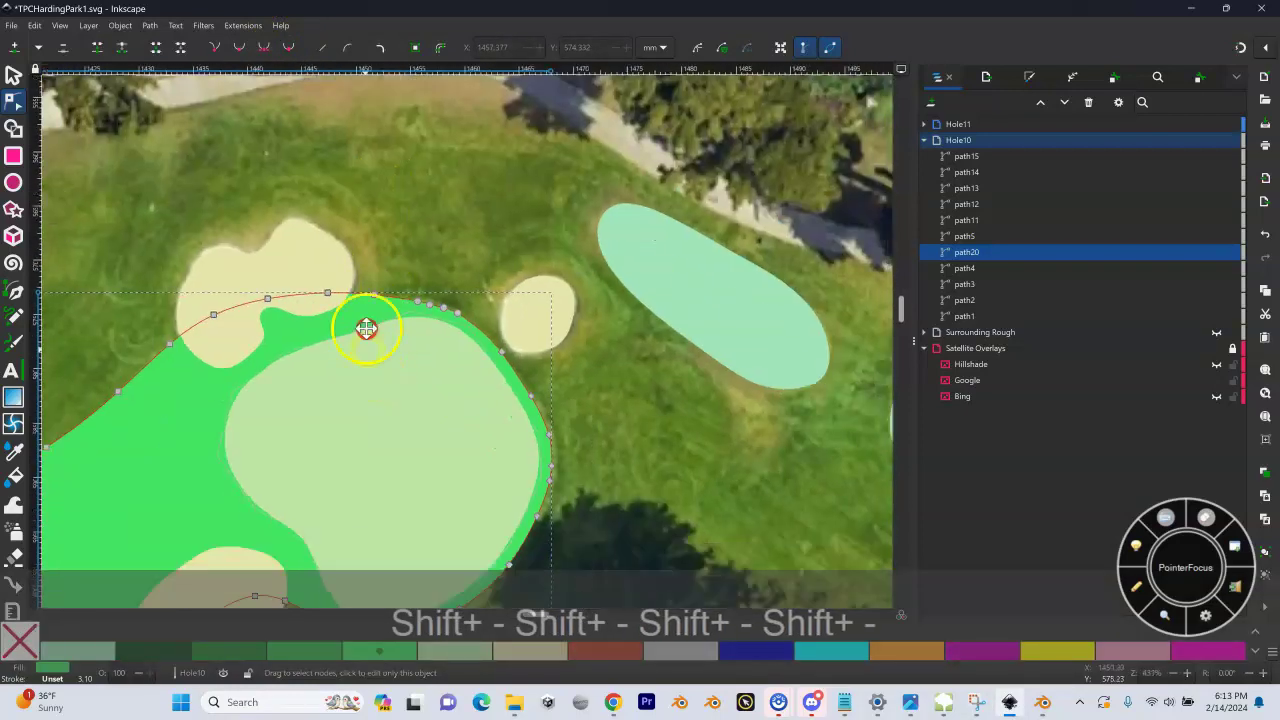
pyautogui.scroll(-5, 394, 134)
pyautogui.hotkey('shift', '=')
pyautogui.hotkey('shift', '=')
pyautogui.hotkey('shift', '=')
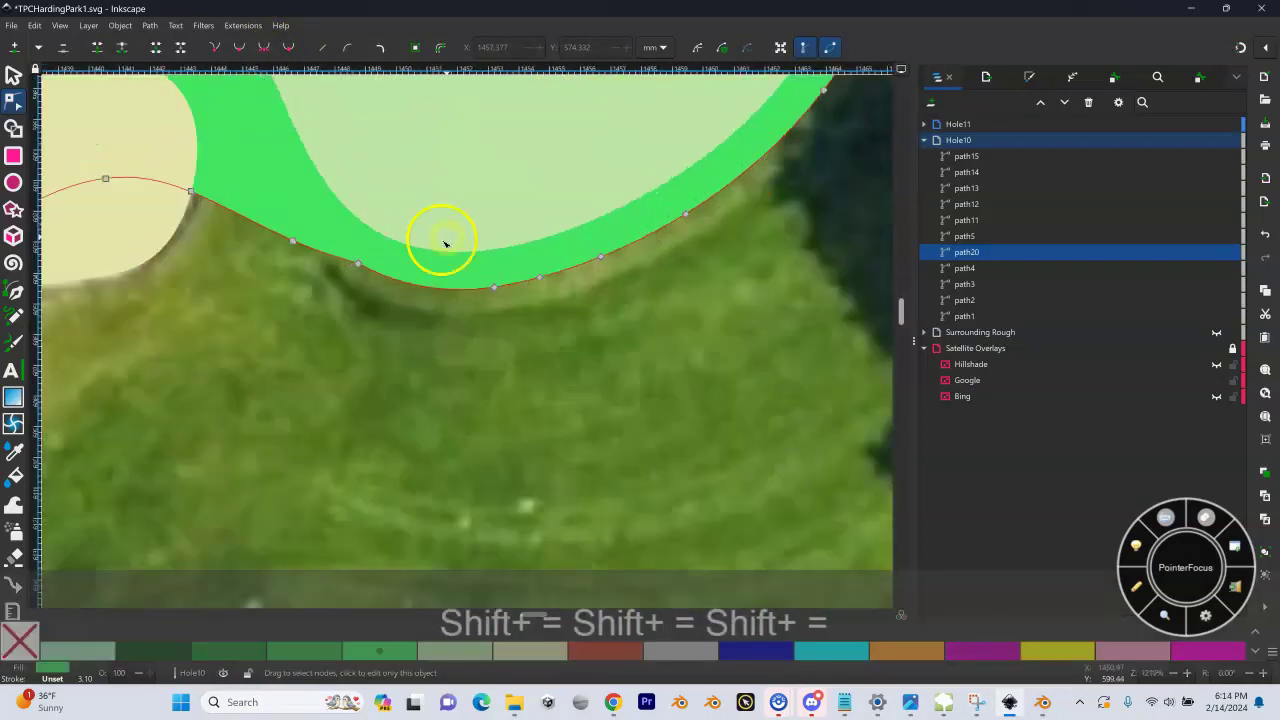
pyautogui.moveTo(357, 265); pyautogui.dragTo(358, 300)
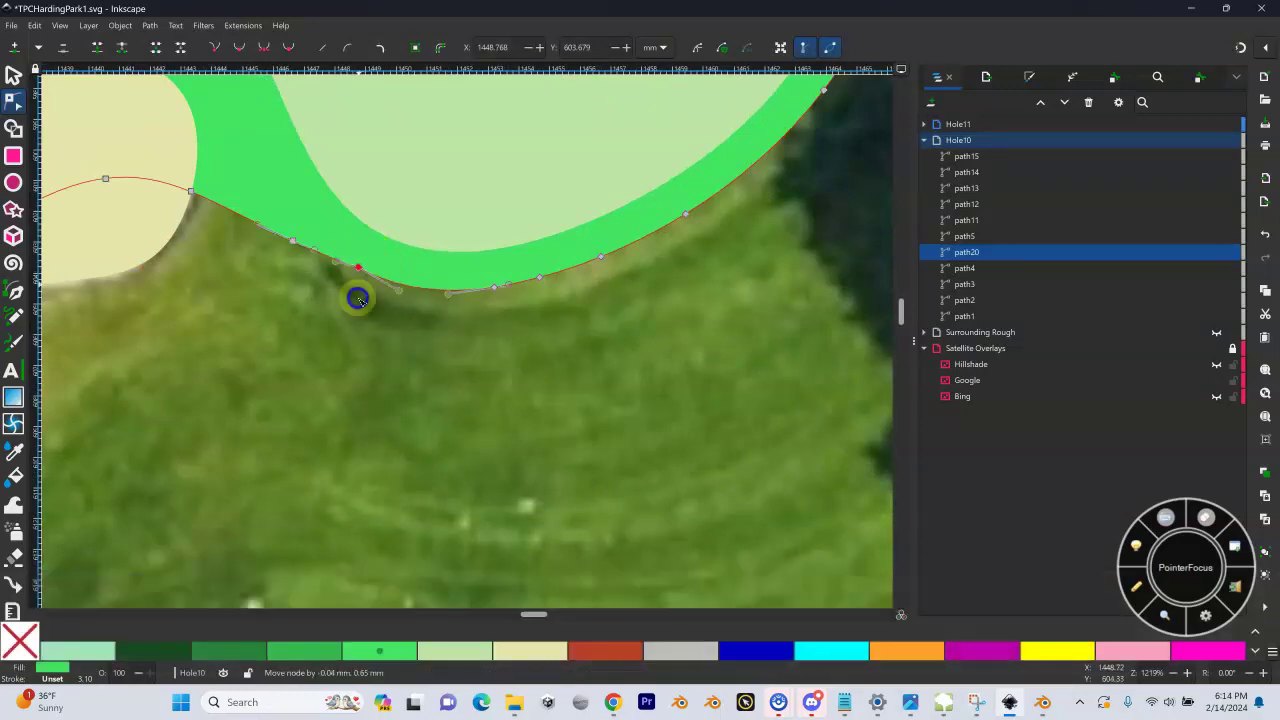
pyautogui.hotkey('ctrl', 'z')
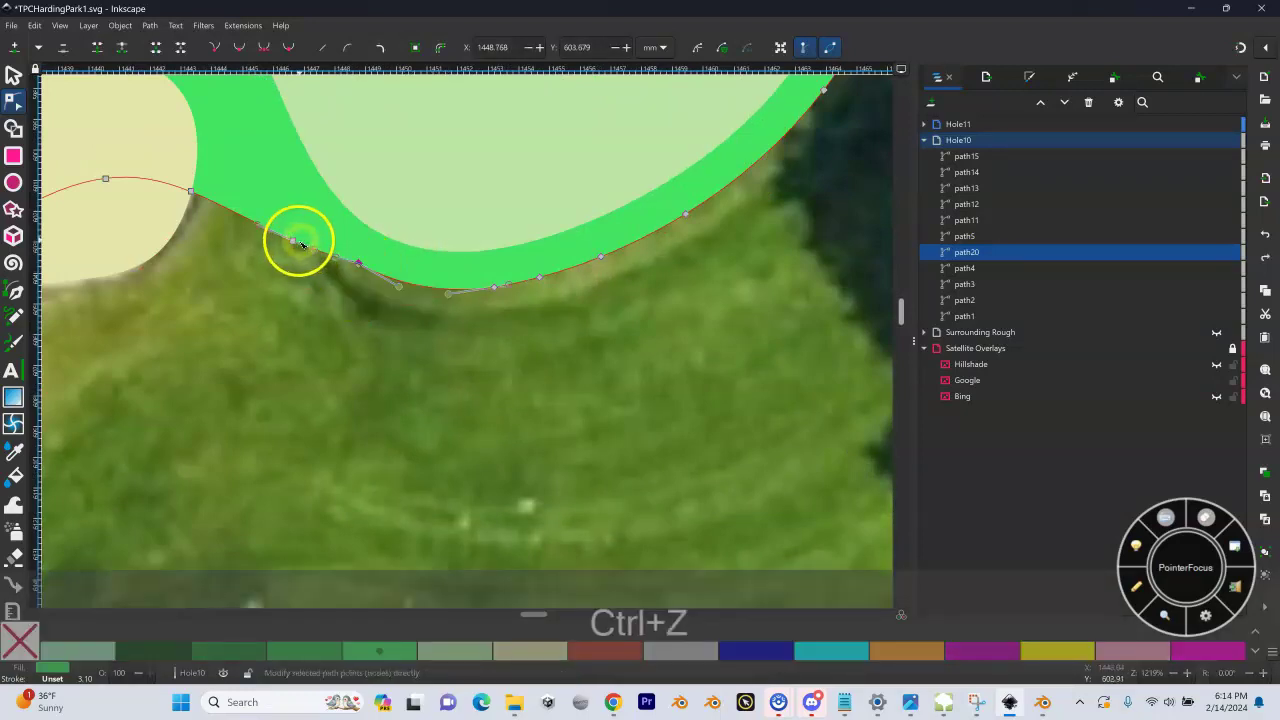
pyautogui.hotkey('ctrl', 'z')
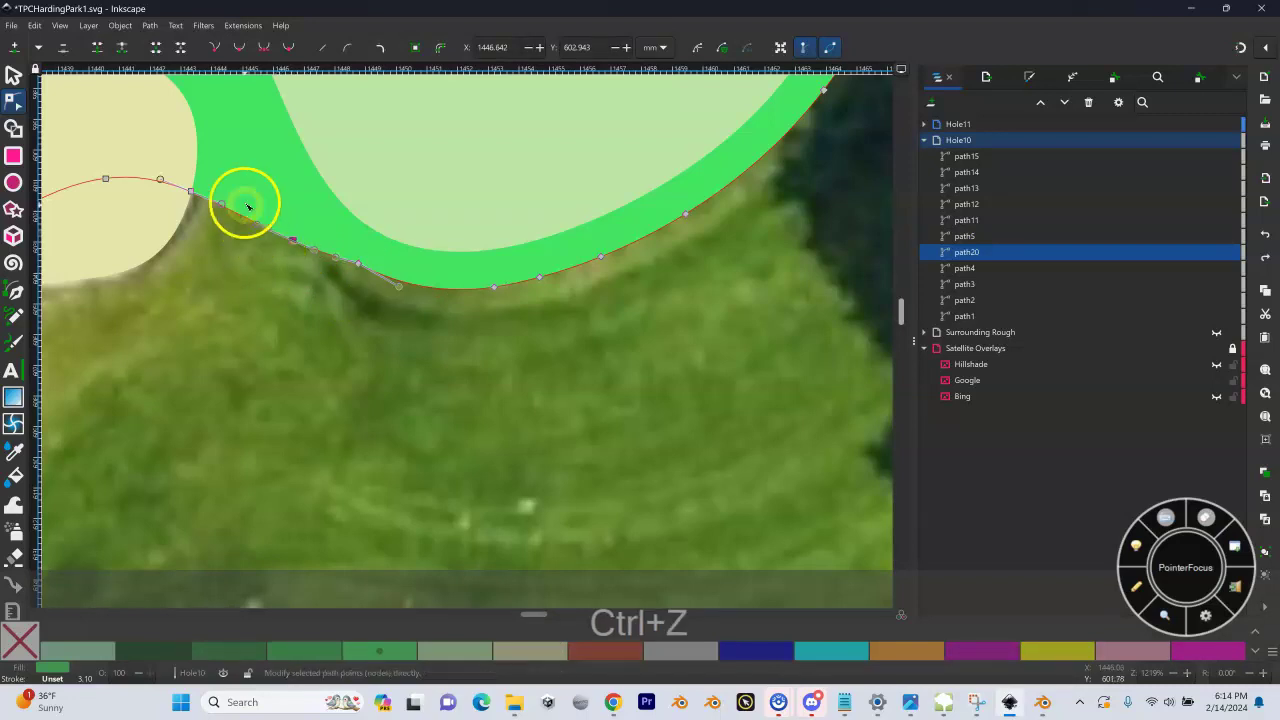
pyautogui.moveTo(238, 160); pyautogui.dragTo(443, 323)
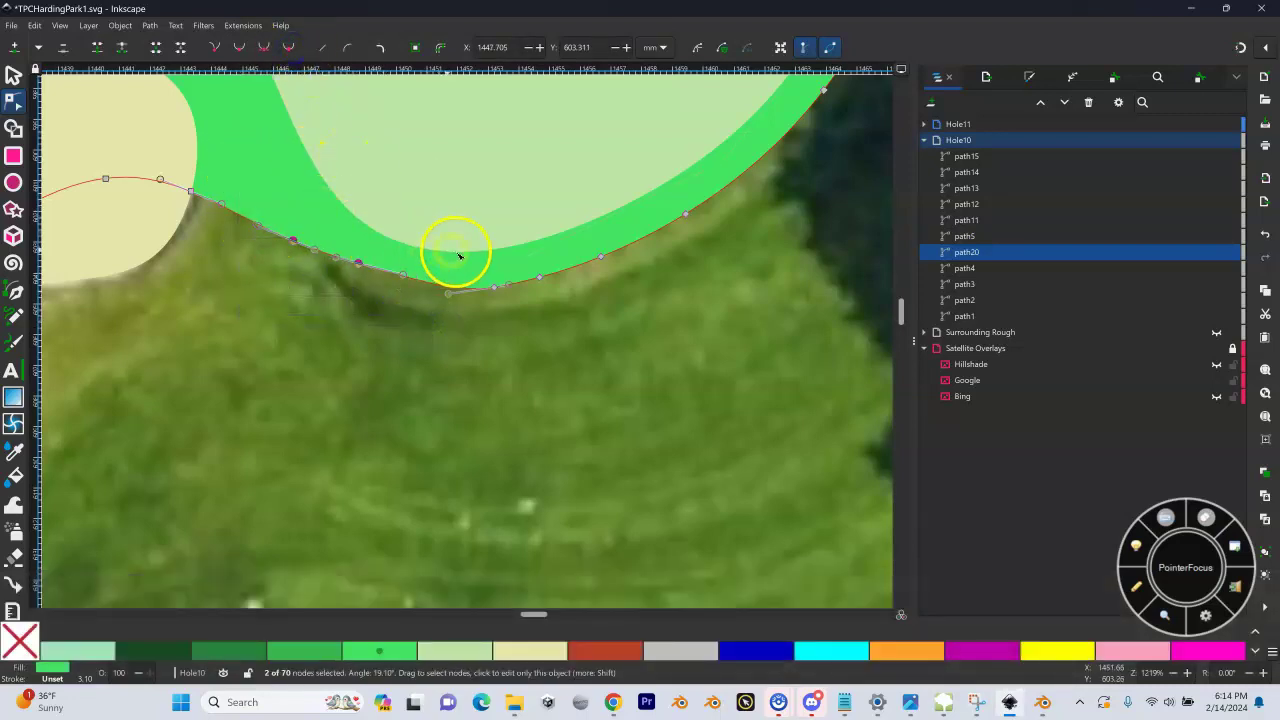
pyautogui.hotkey('shift', '-')
pyautogui.hotkey('shift', '-')
pyautogui.hotkey('shift', '-')
pyautogui.hotkey('shift', '-')
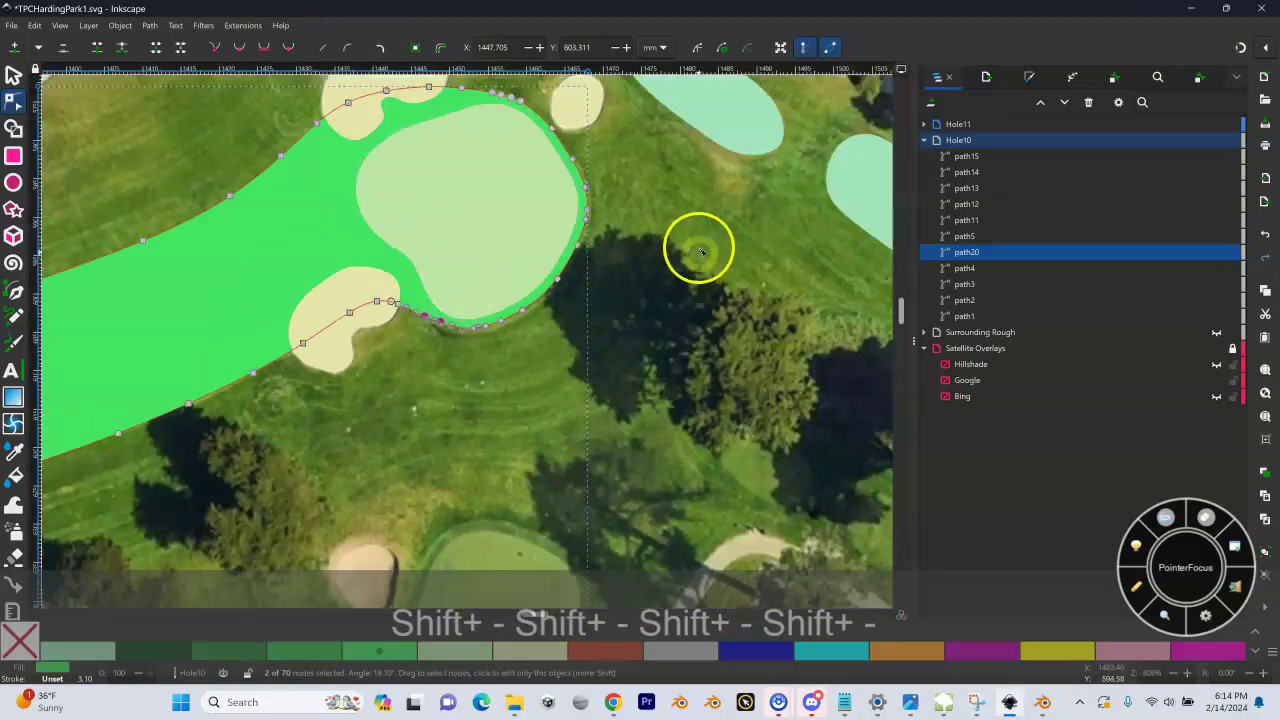
pyautogui.hotkey('shift', '-')
pyautogui.hotkey('shift', '-')
pyautogui.hotkey('shift', '-')
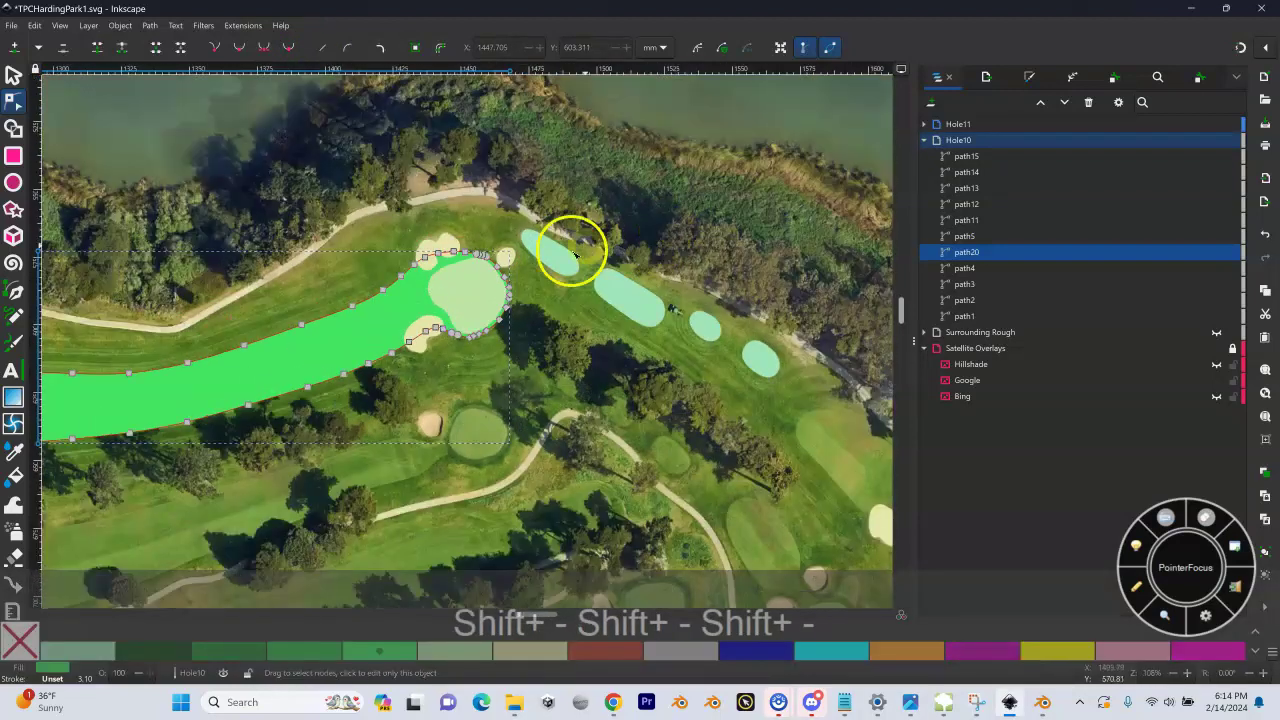
# Step: Zoom to the next green, switch to the Hole11 layer and select its green shape
pyautogui.hscroll(10, 274, 223)
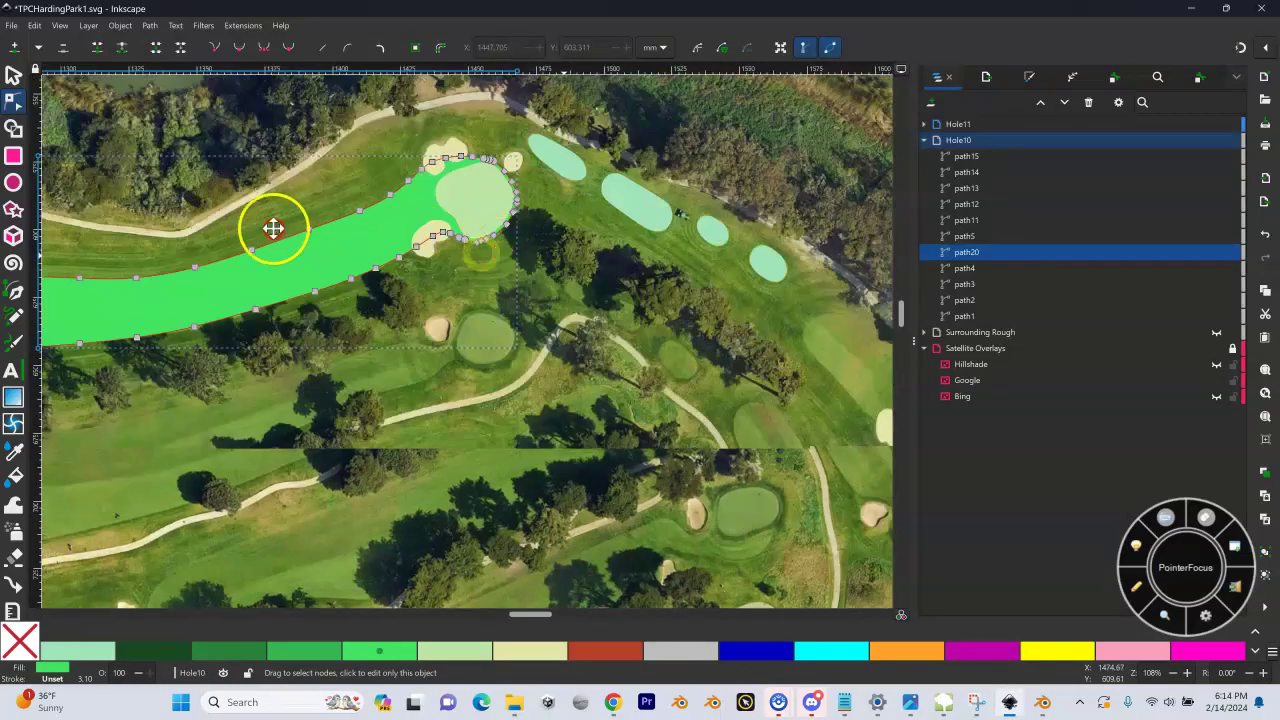
pyautogui.hotkey('shift', '=')
pyautogui.hotkey('shift', '=')
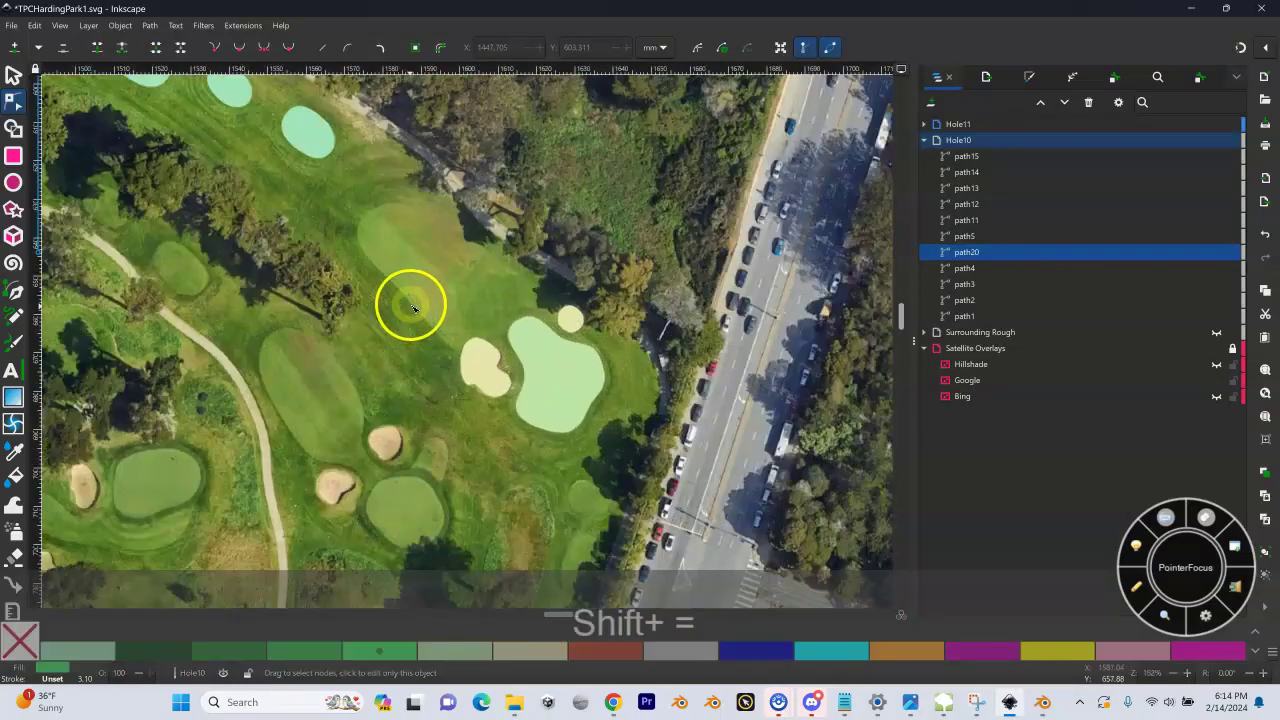
pyautogui.scroll(1, 330, 301)
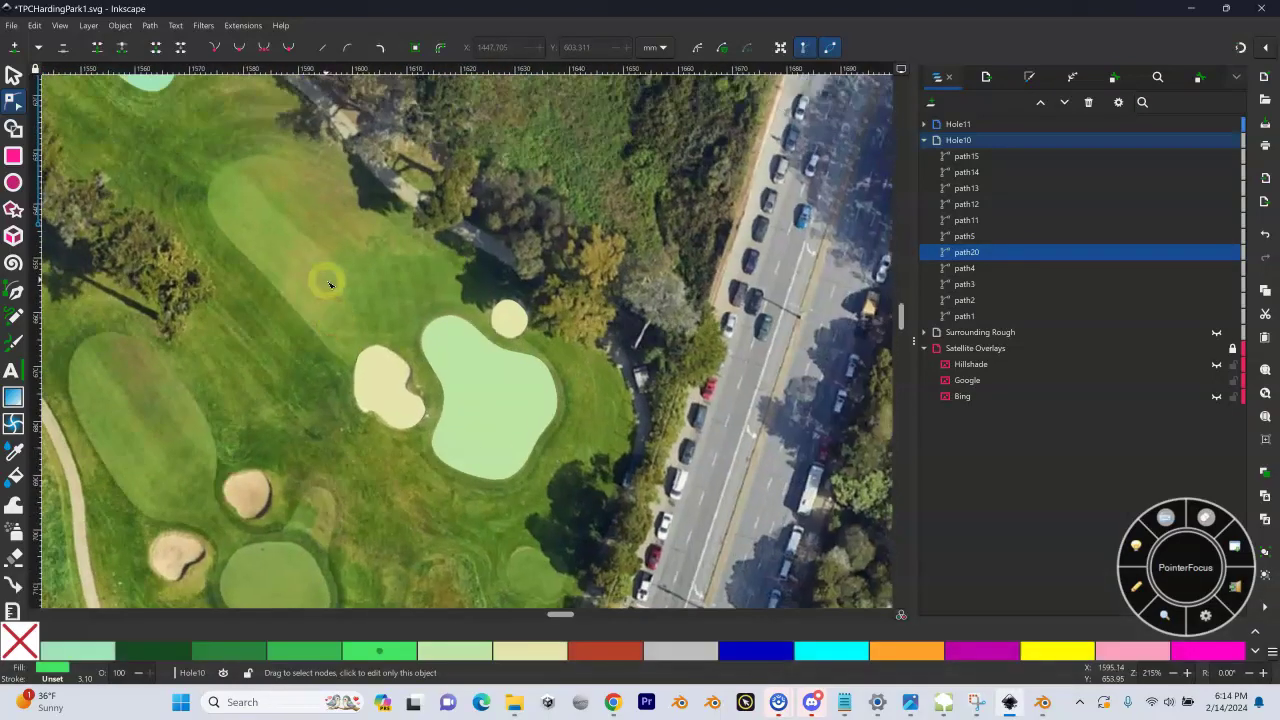
pyautogui.click(965, 125)
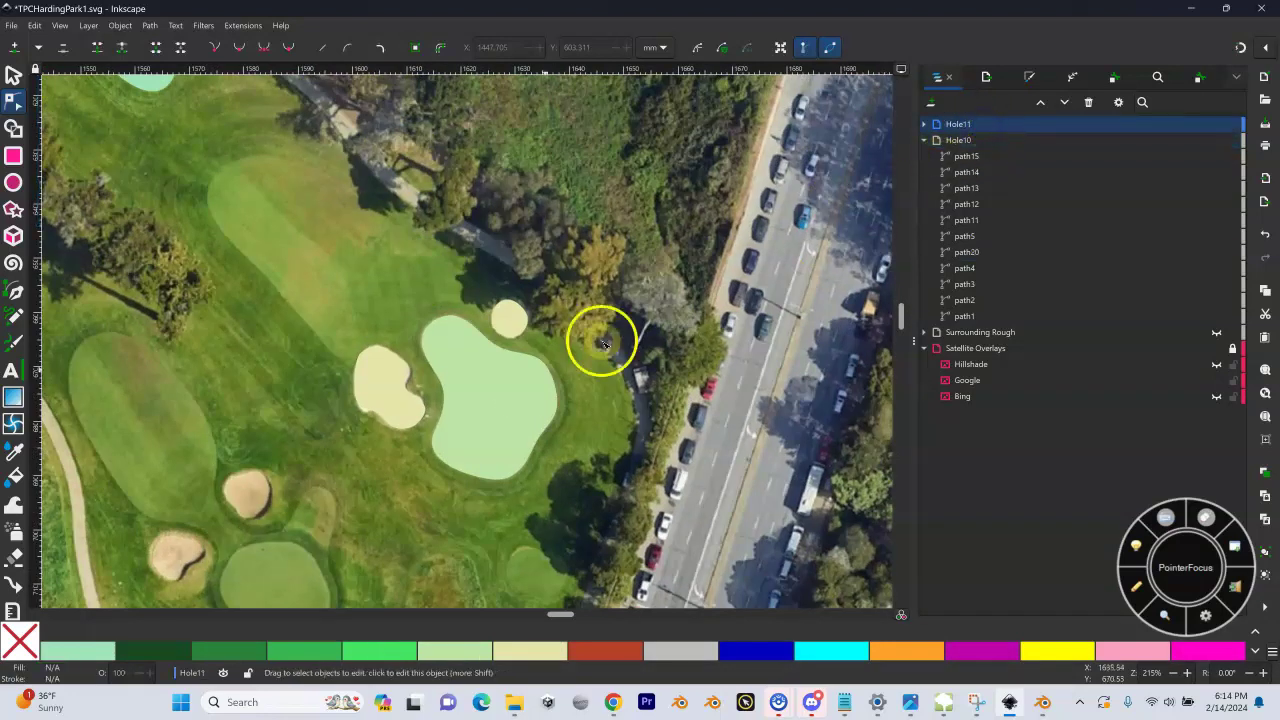
pyautogui.click(13, 75)
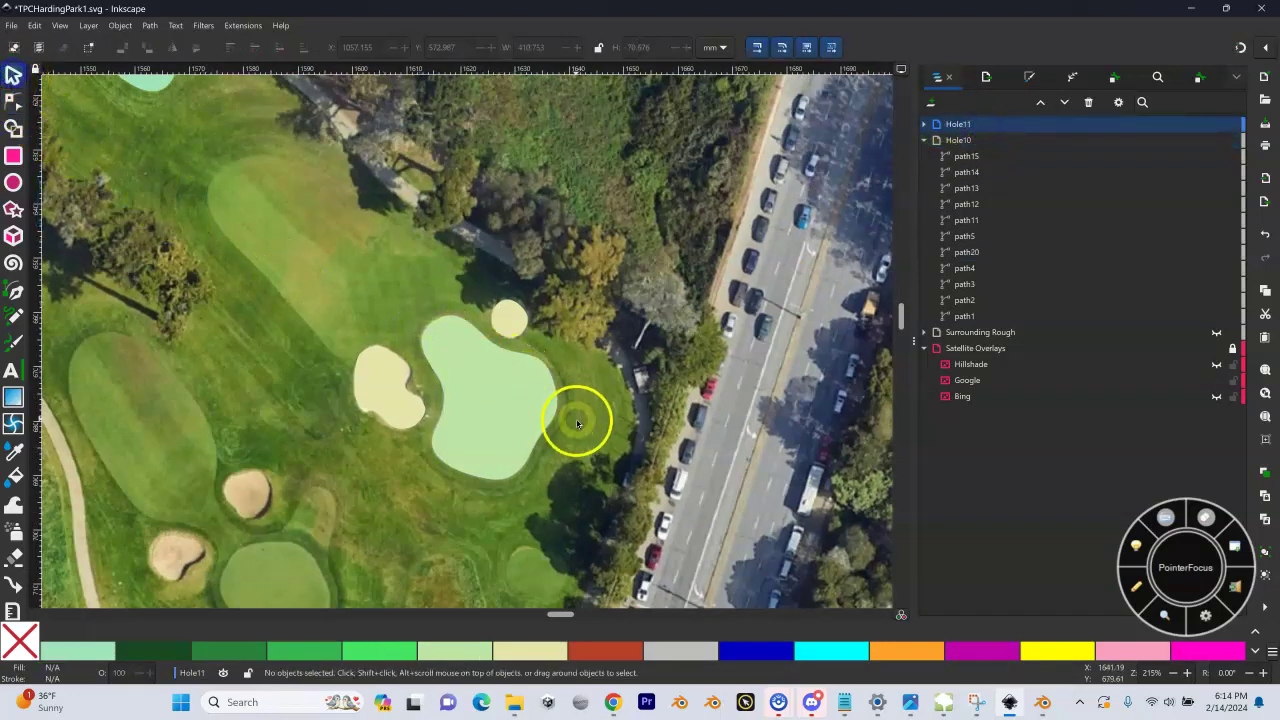
pyautogui.click(511, 395)
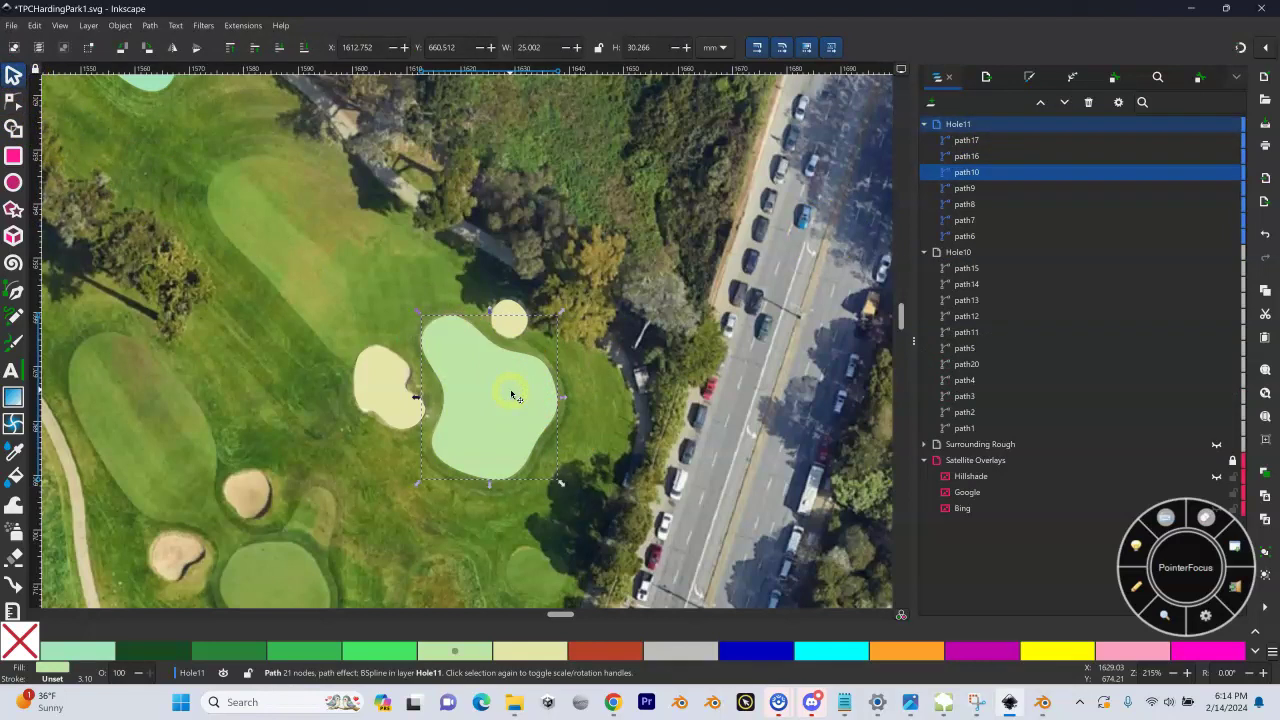
# Step: Duplicate the green, make the copy bright green, enlarge it to 27.499 × 32.763 mm, lower it behind
pyautogui.hotkey('ctrl', 'd')
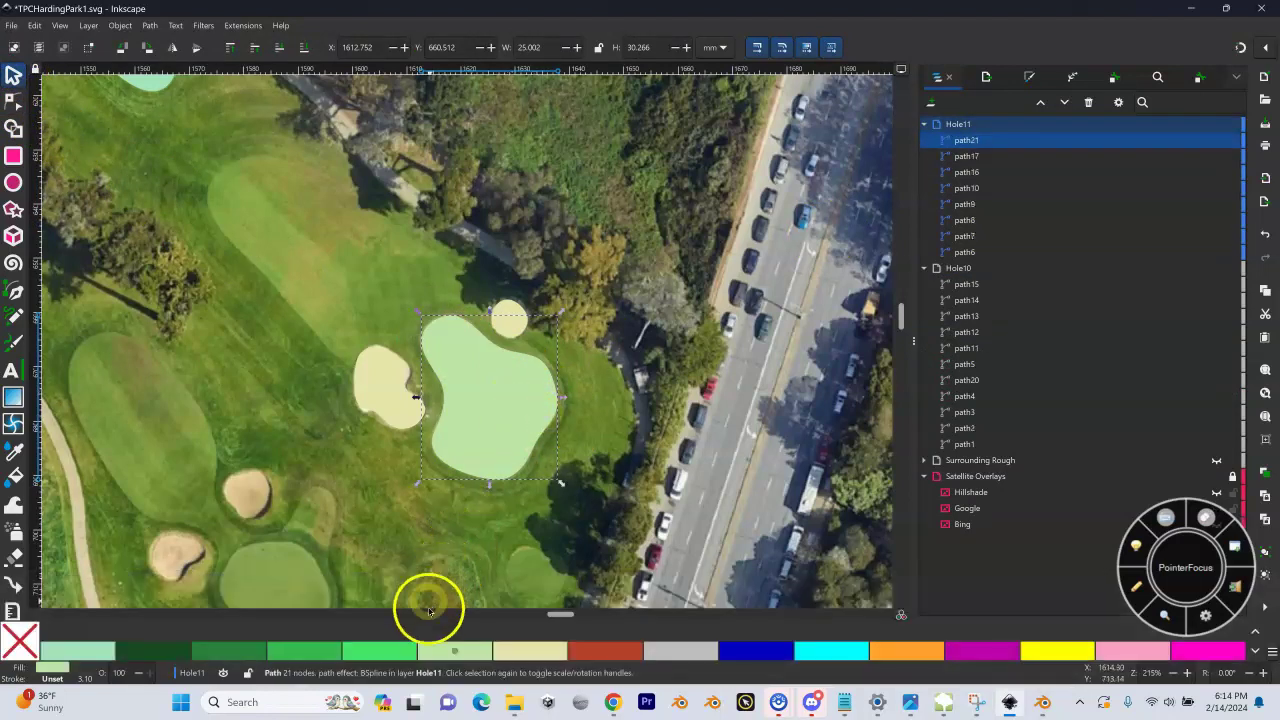
pyautogui.click(398, 650)
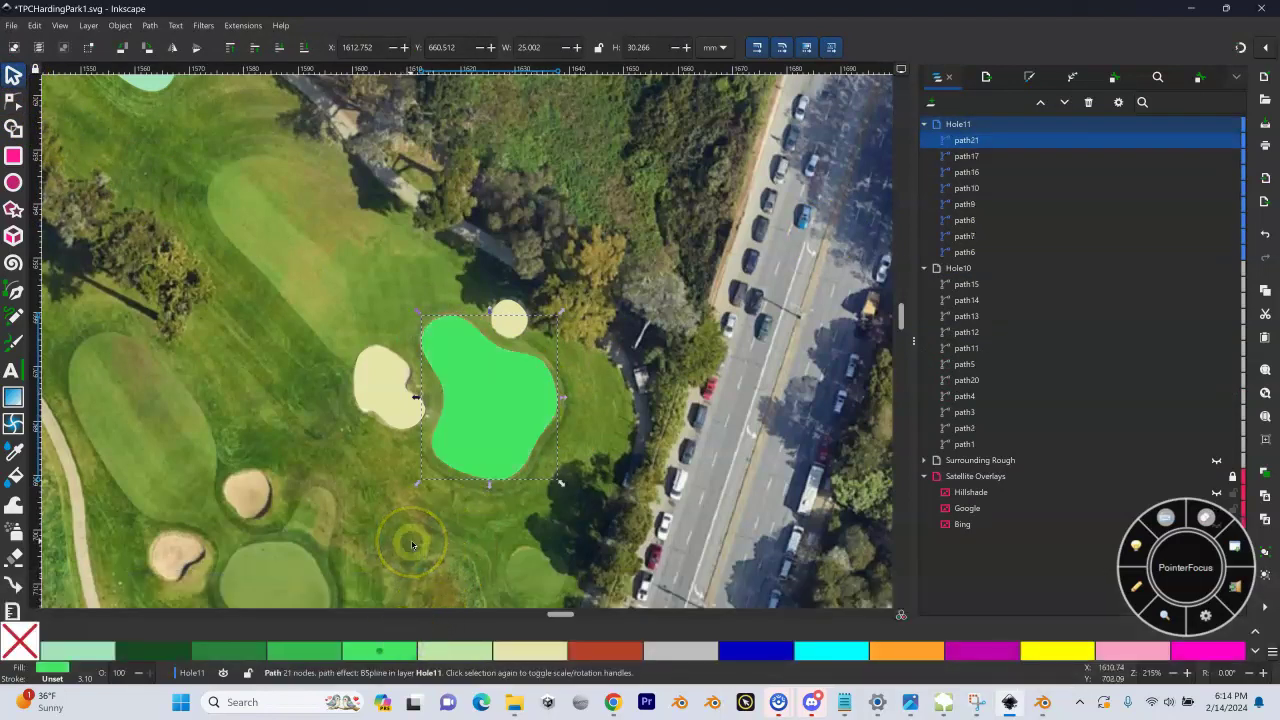
pyautogui.press('ctrl')
pyautogui.hotkey('ctrl', '0')
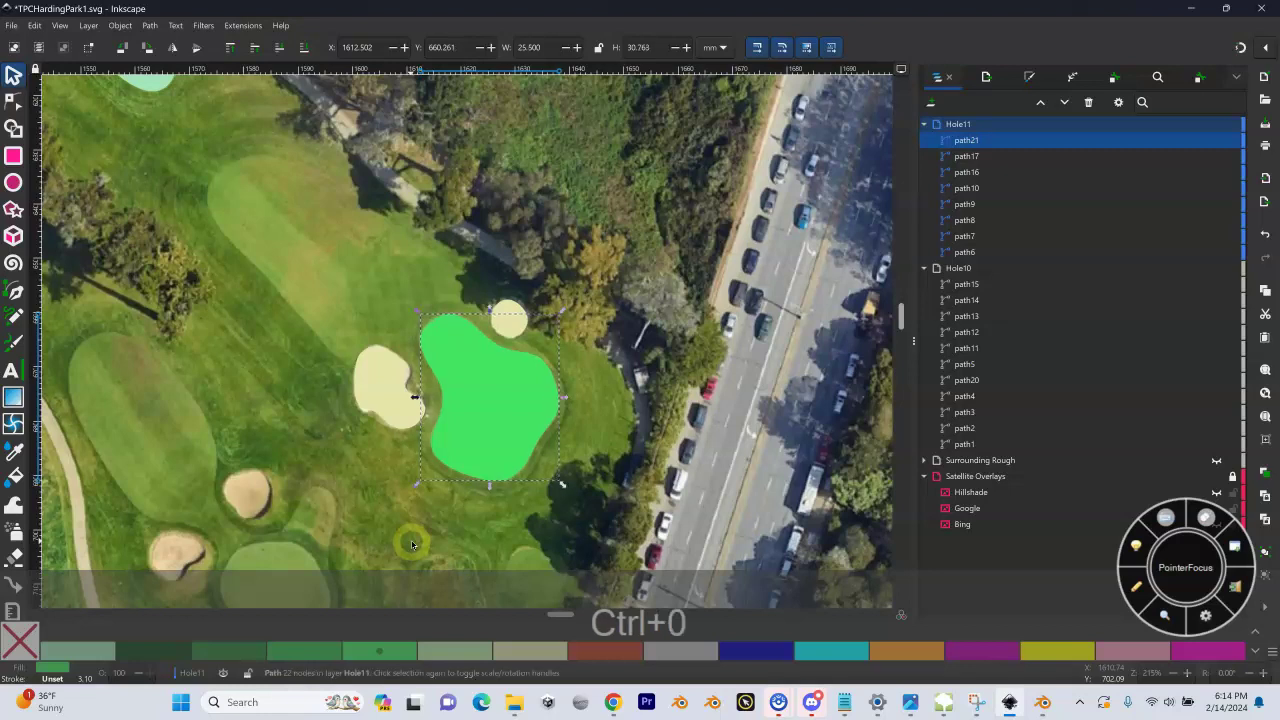
pyautogui.hotkey('ctrl', '0')
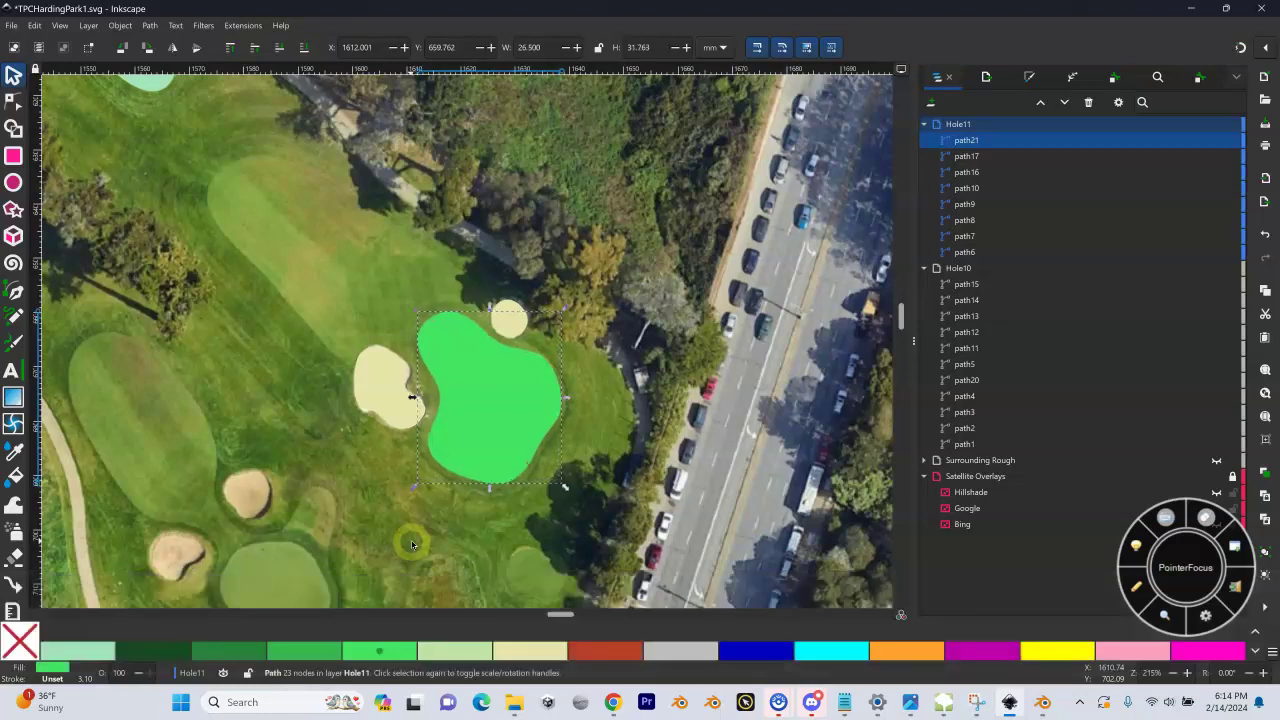
pyautogui.press('0')
pyautogui.press('0')
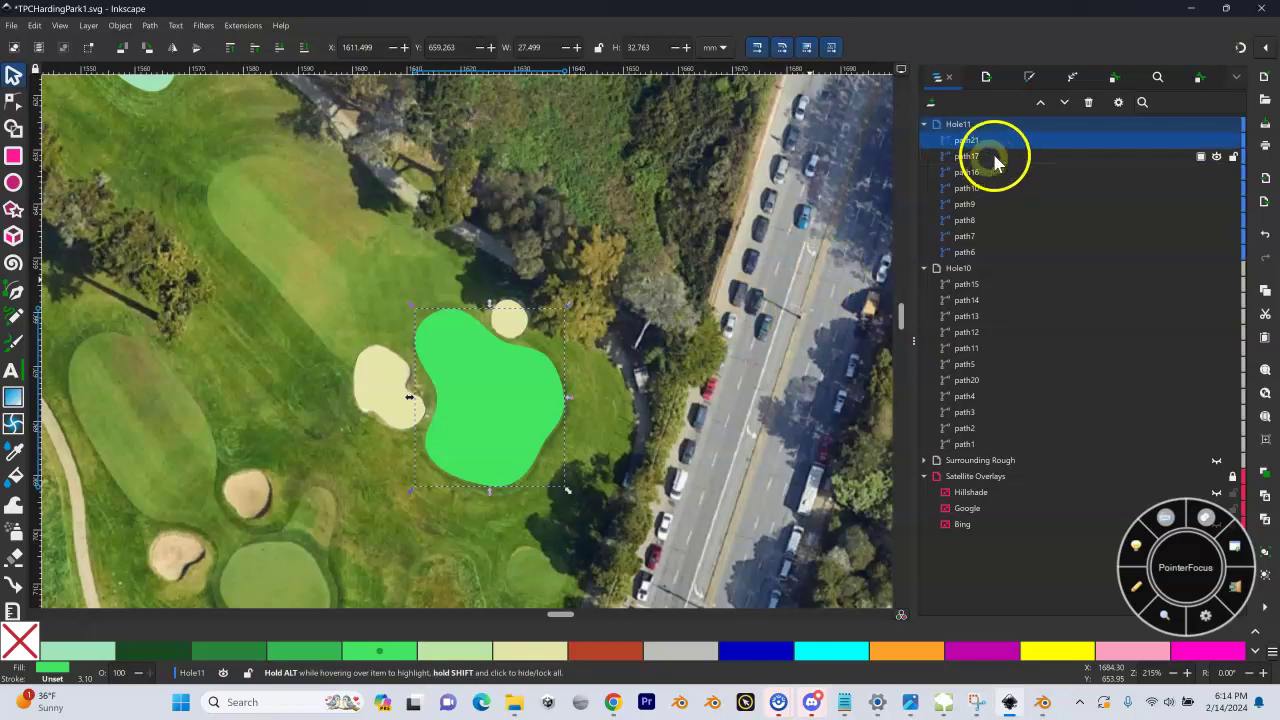
pyautogui.press('pagedown')
pyautogui.press('pagedown')
pyautogui.press('pagedown')
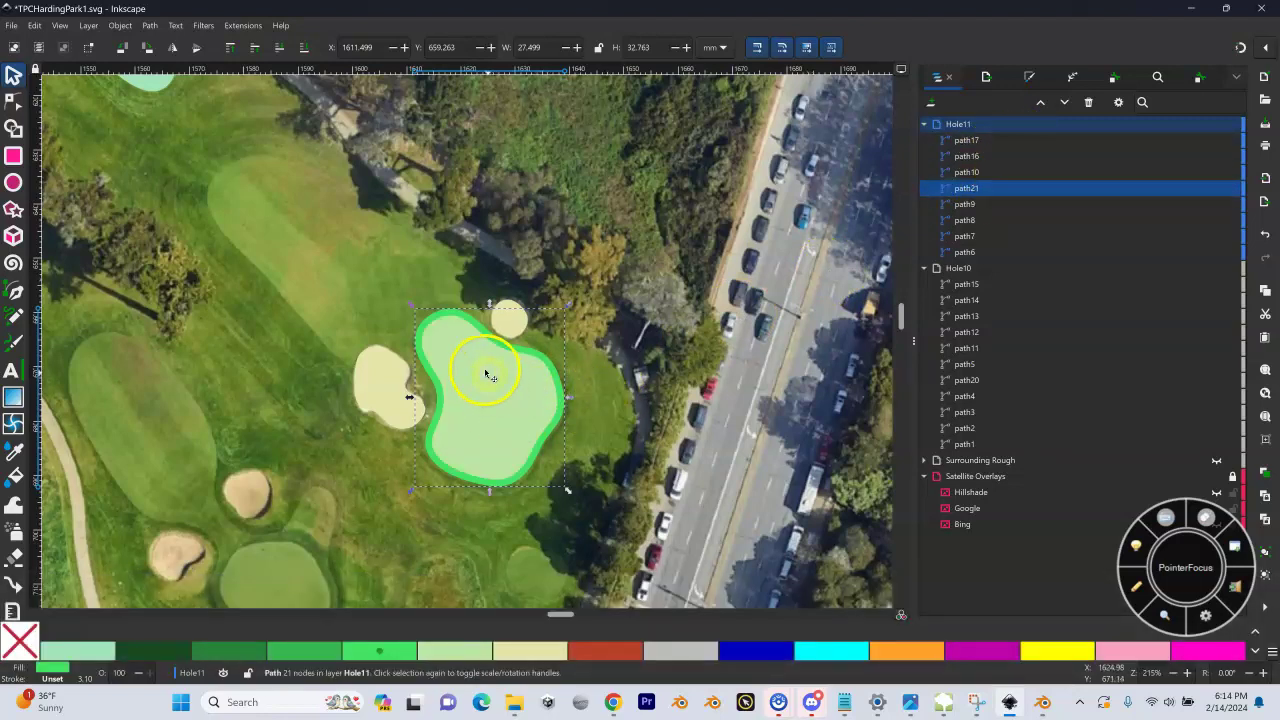
# Step: Trace hole 11's fairway with the Bezier pen from upper left around the green into closed path23
pyautogui.click(14, 290)
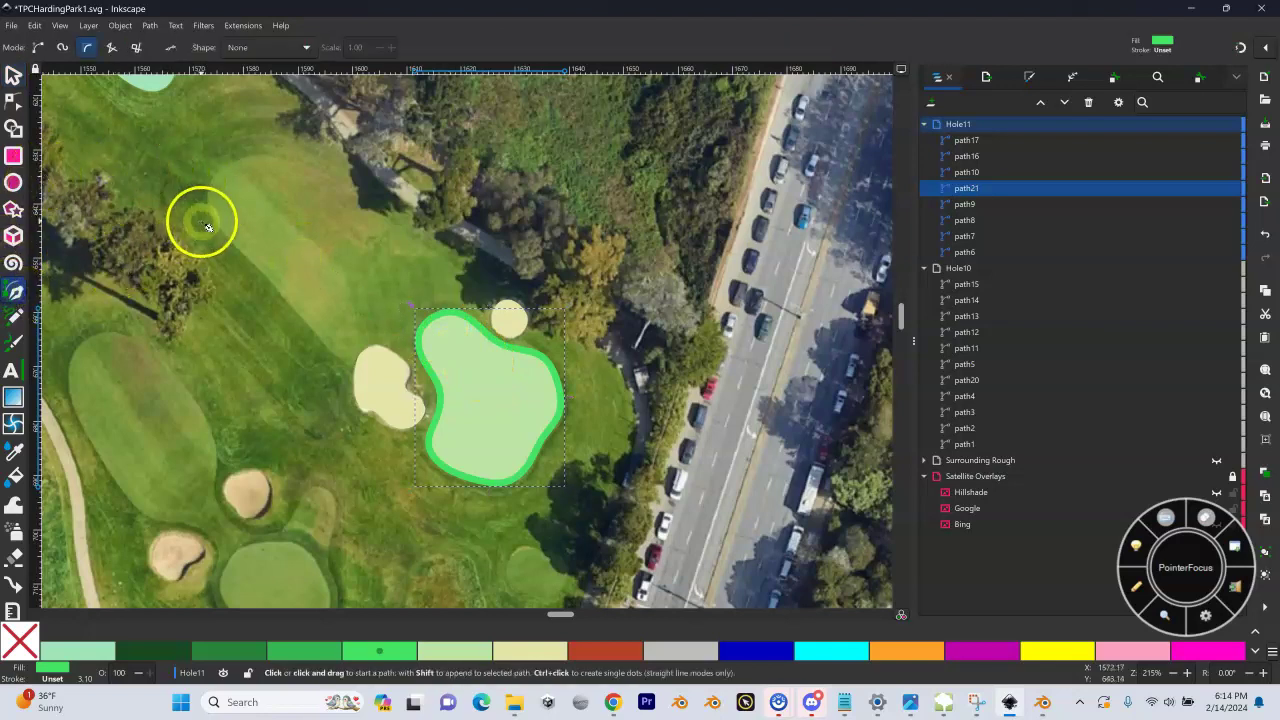
pyautogui.click(212, 219)
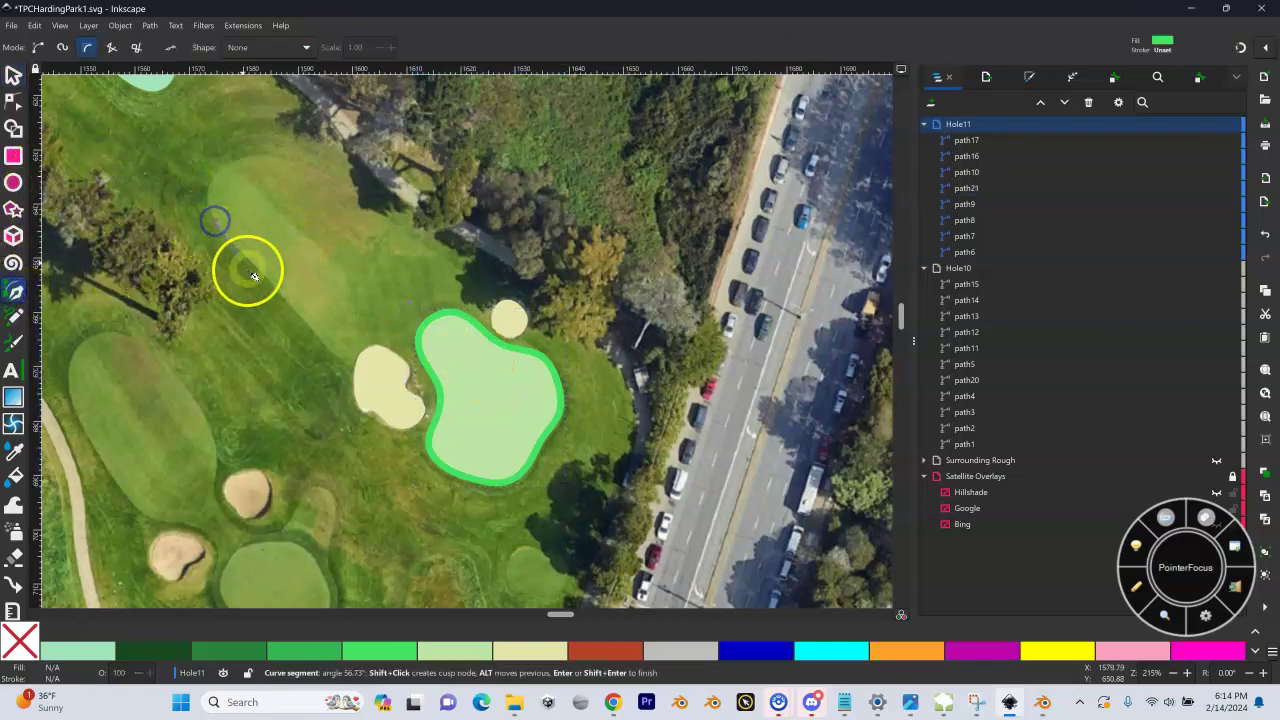
pyautogui.click(298, 316)
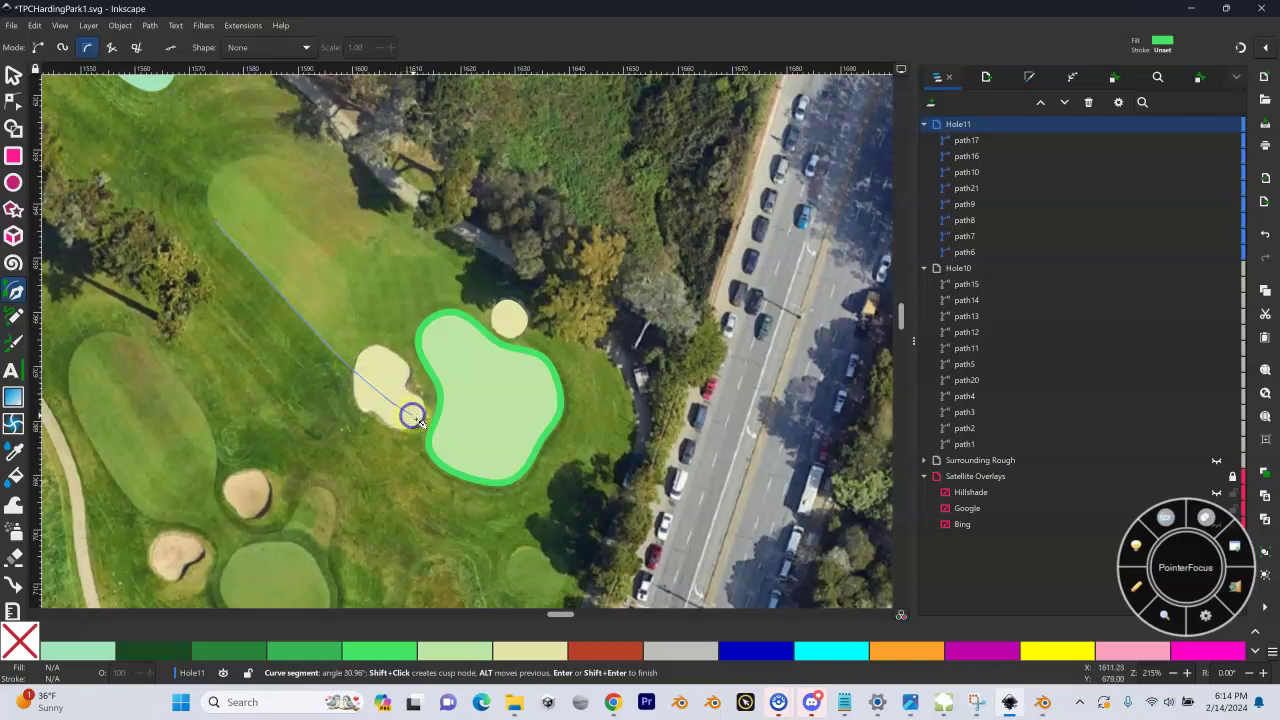
pyautogui.moveTo(420, 431); pyautogui.dragTo(439, 470)
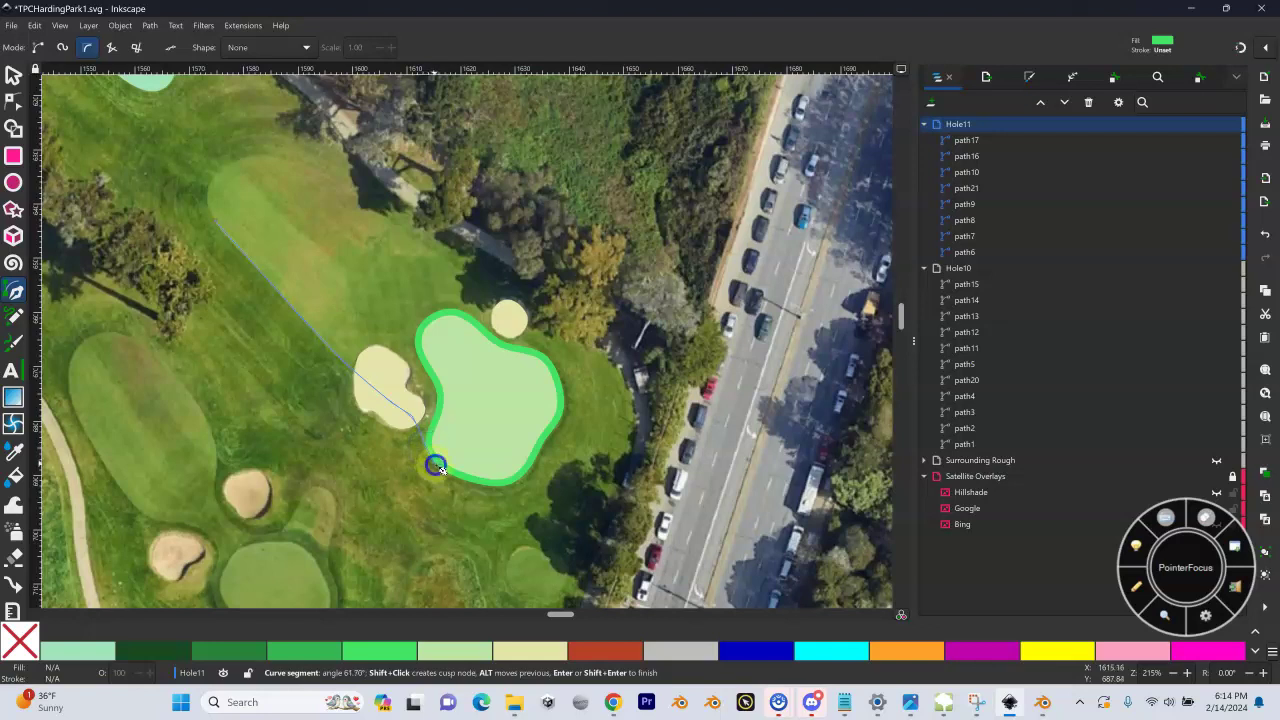
pyautogui.click(457, 477)
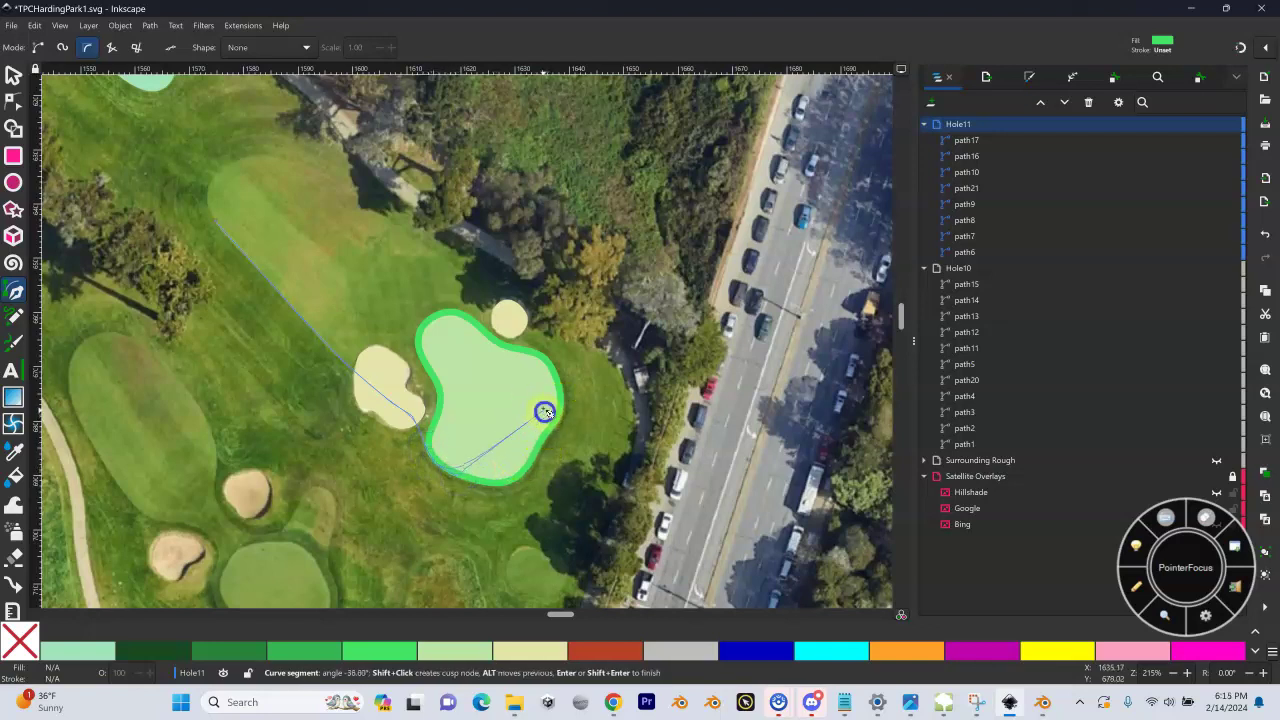
pyautogui.moveTo(526, 385); pyautogui.dragTo(476, 432)
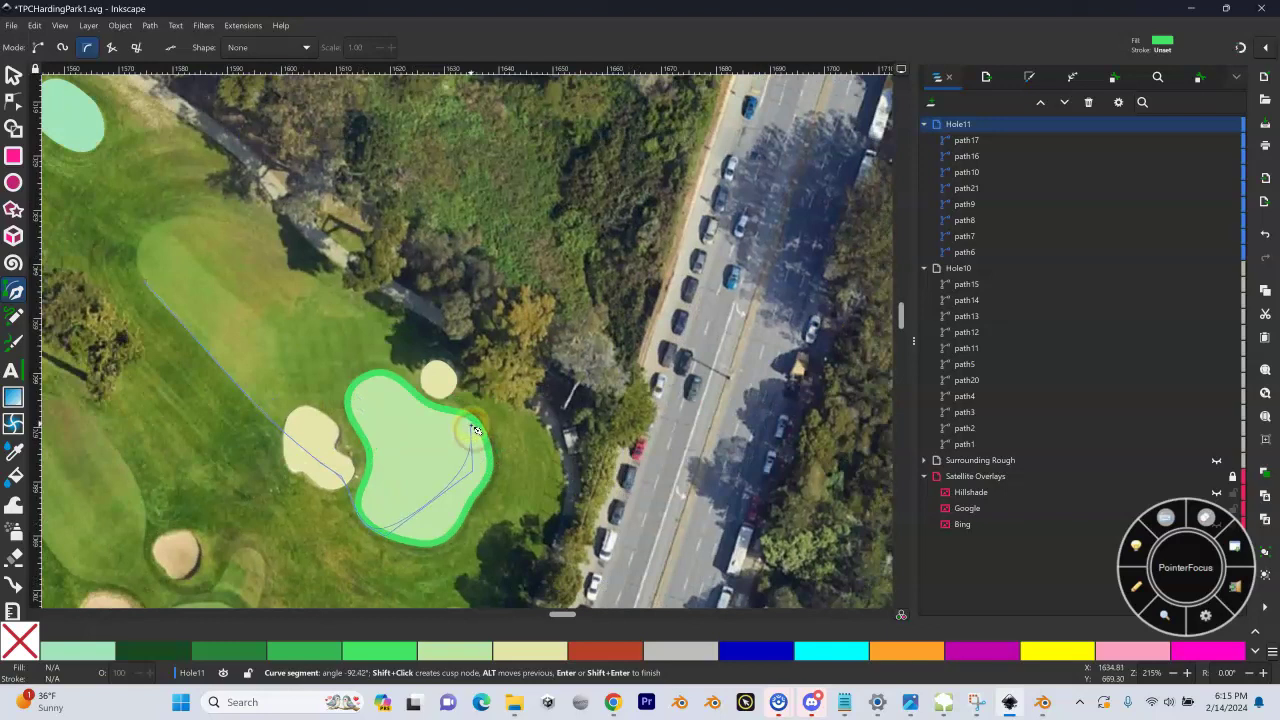
pyautogui.click(472, 422)
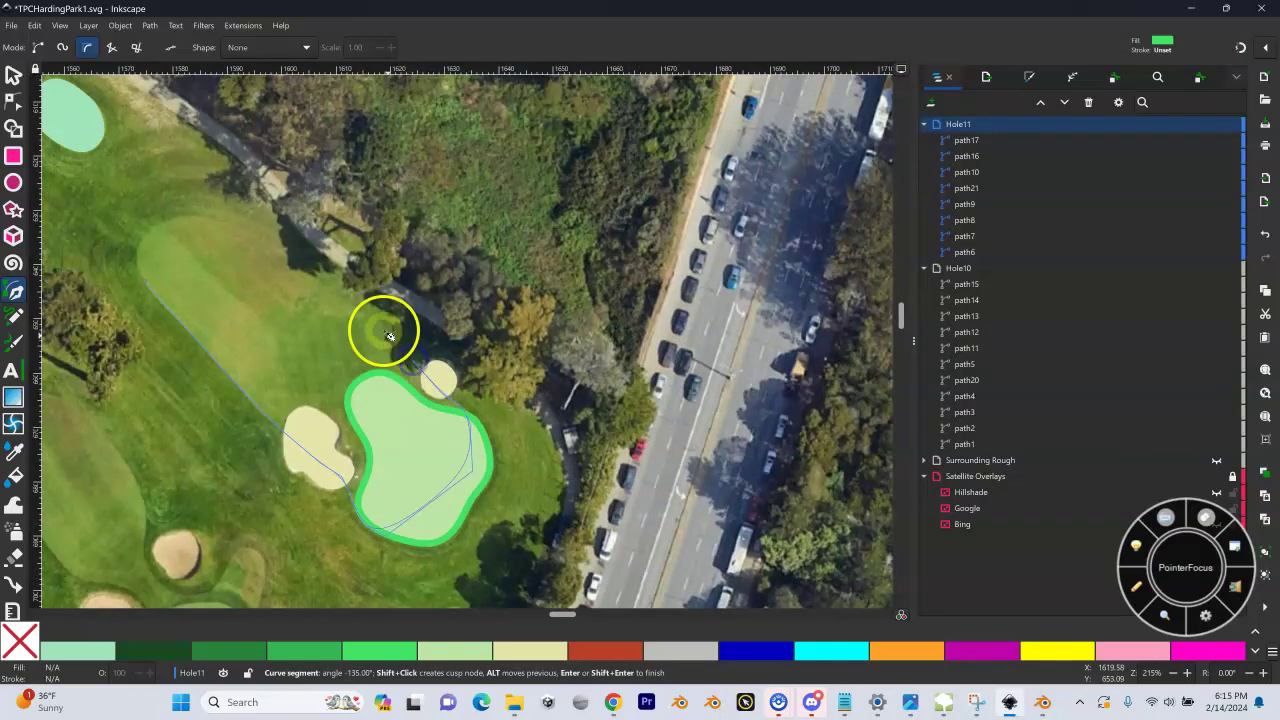
pyautogui.click(278, 252)
pyautogui.click(207, 220)
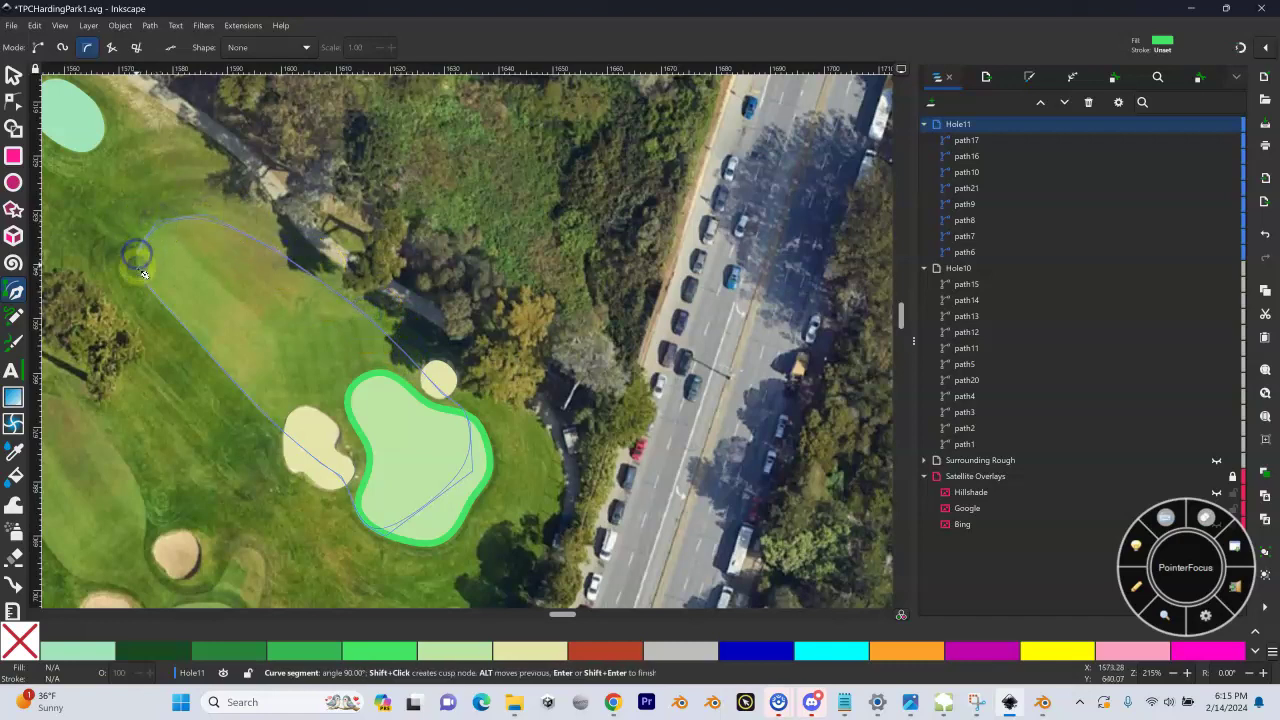
pyautogui.click(145, 281)
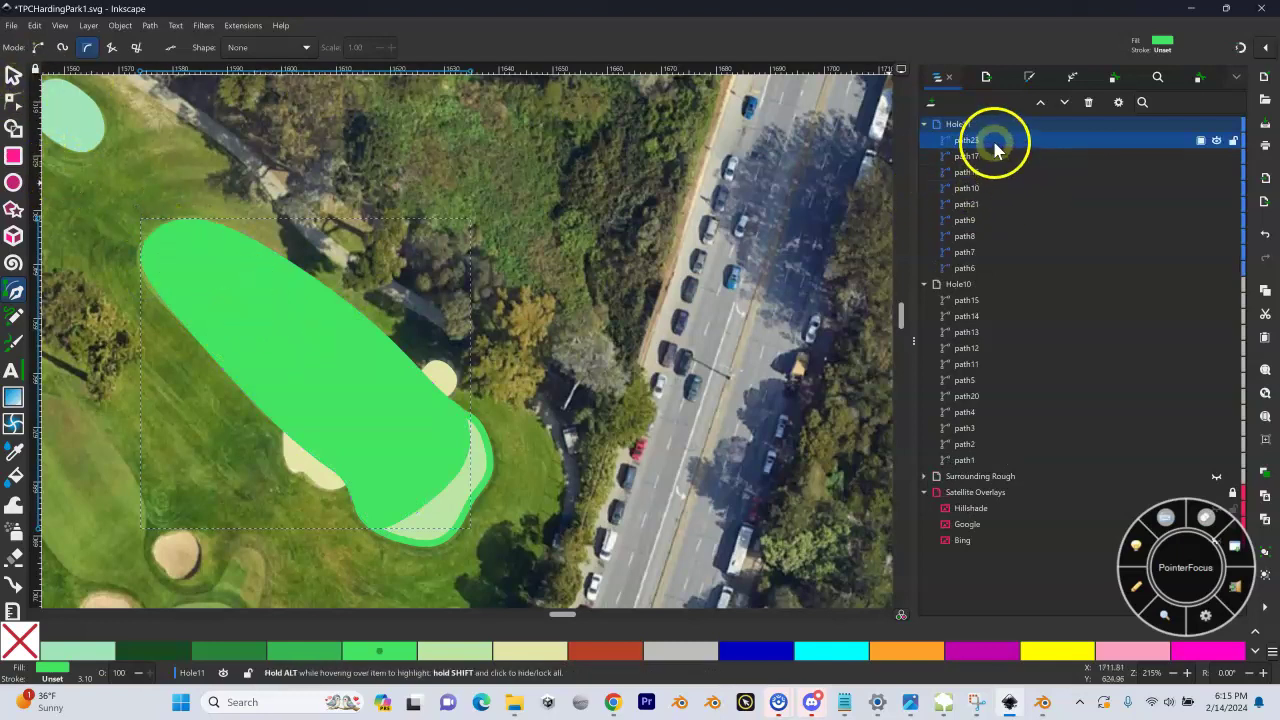
pyautogui.press('pagedown')
pyautogui.press('pagedown')
pyautogui.press('pagedown')
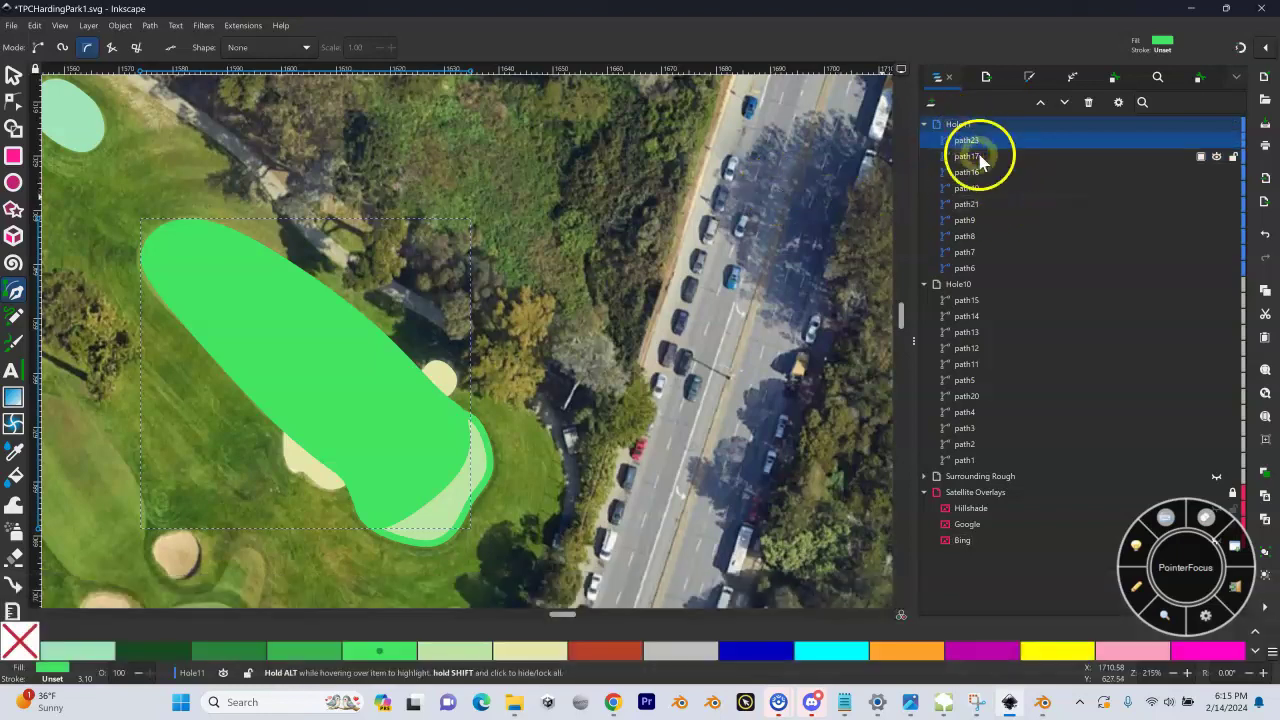
# Step: Lower fairway path23 in the stack beneath the bunkers and the light green
pyautogui.press('pagedown')
pyautogui.press('pagedown')
pyautogui.press('pagedown')
pyautogui.press('pagedown')
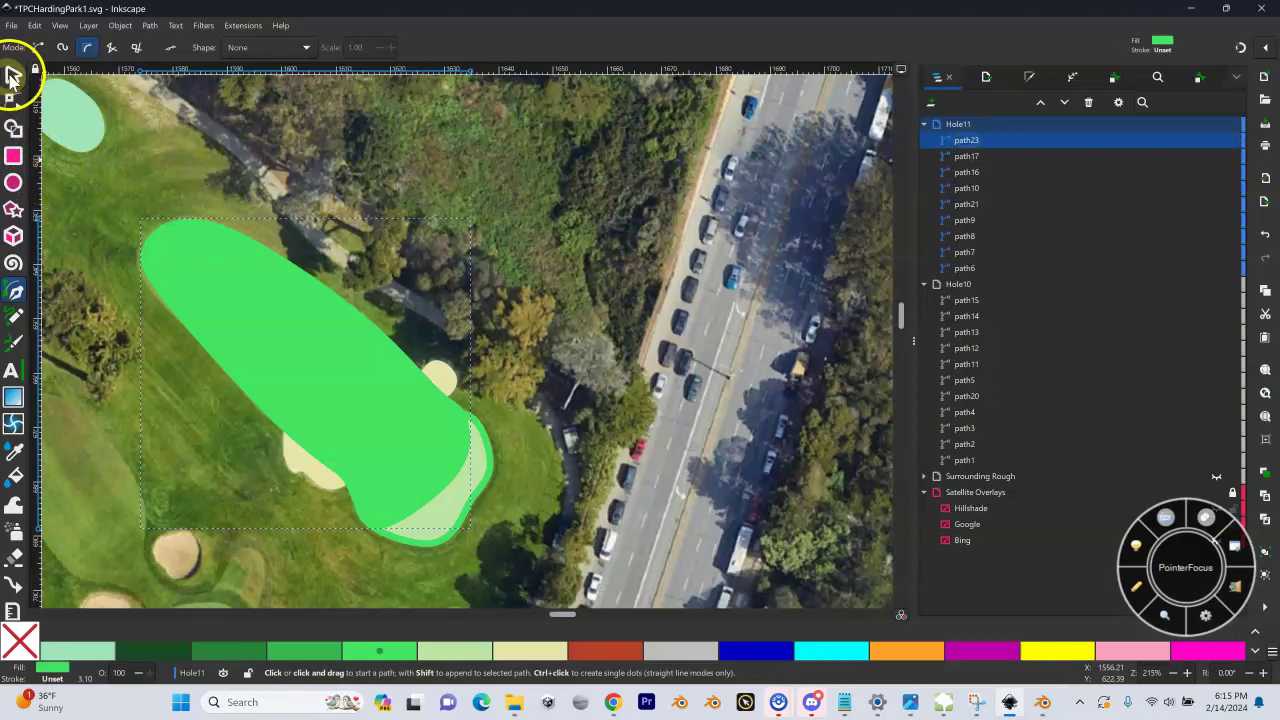
pyautogui.click(12, 75)
pyautogui.click(334, 320)
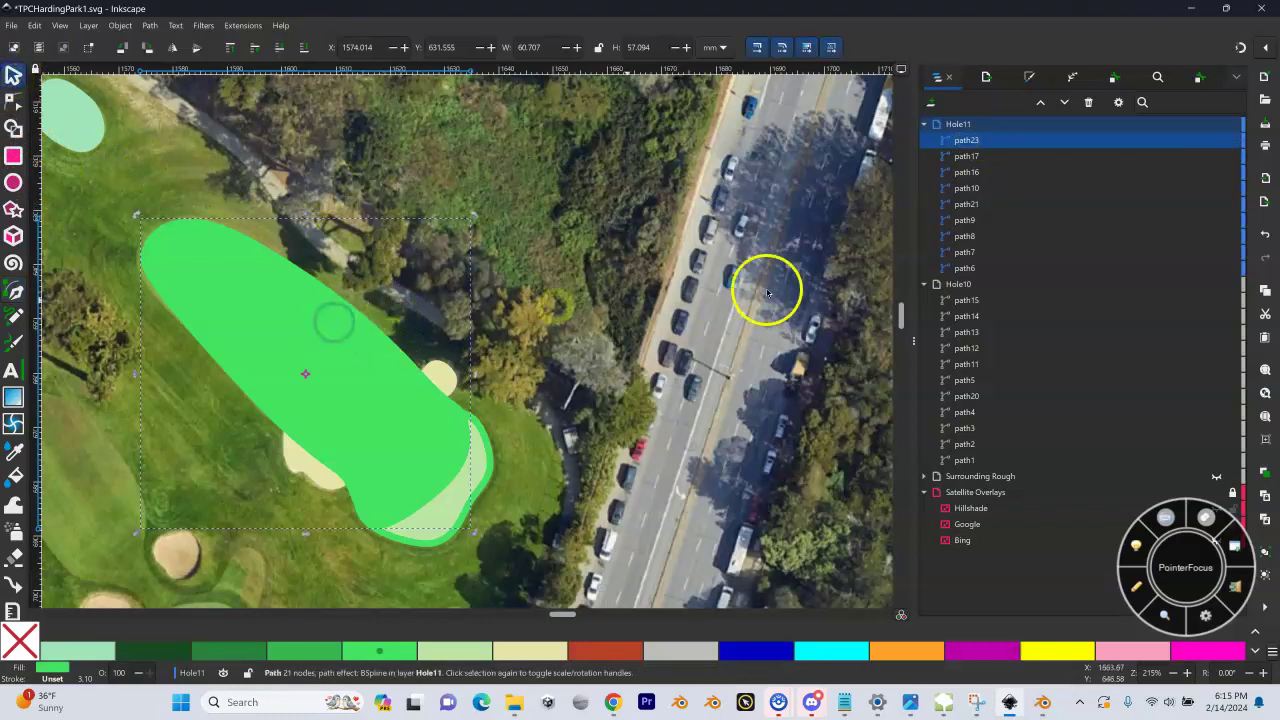
pyautogui.press('pagedown')
pyautogui.press('pagedown')
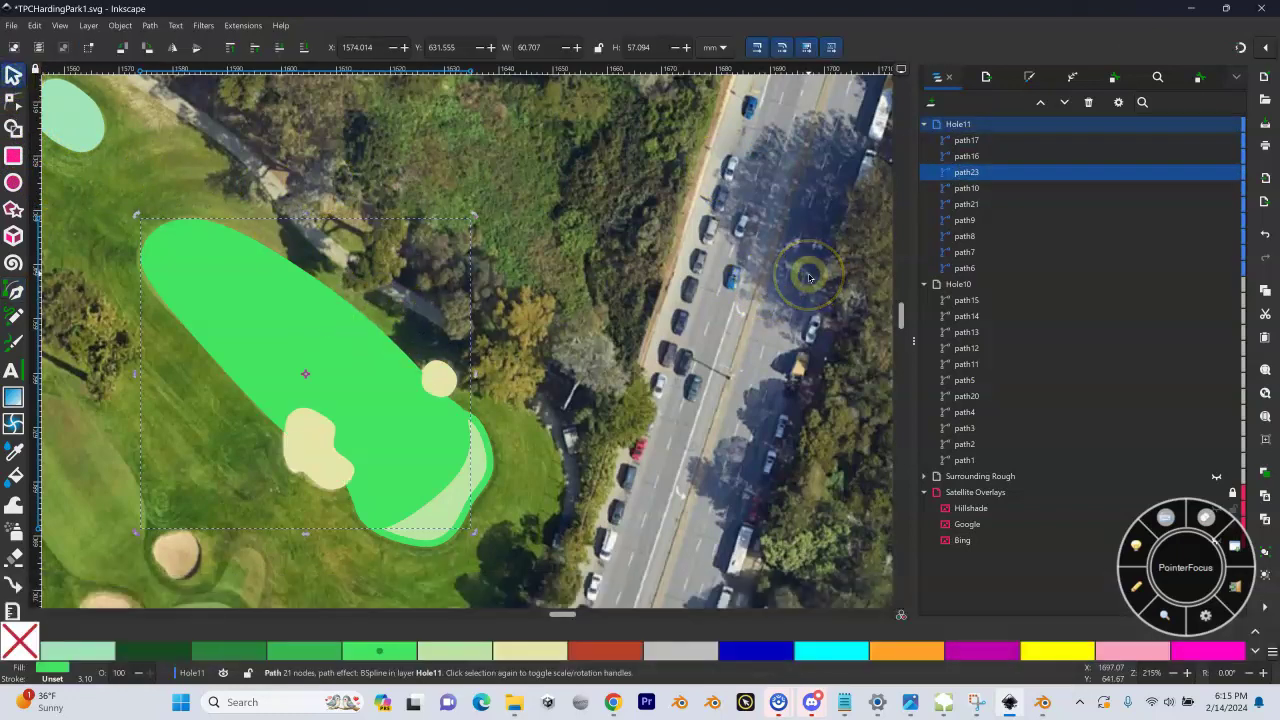
pyautogui.press('pagedown')
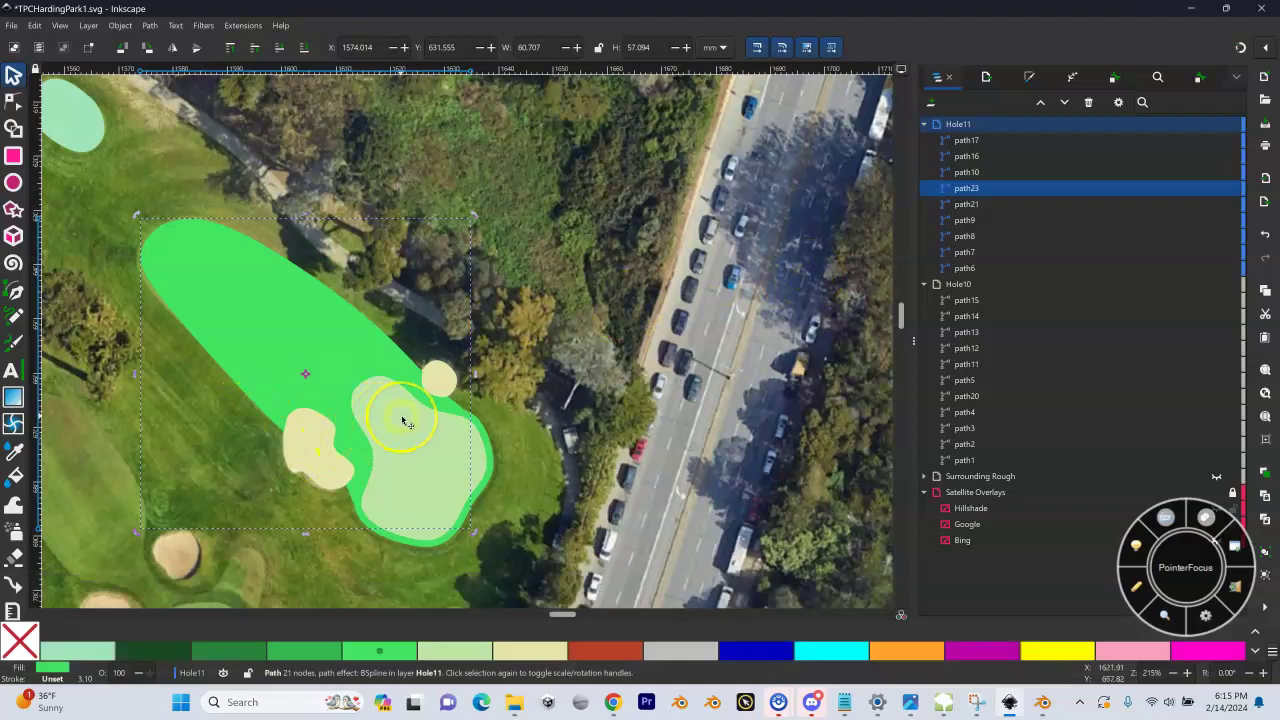
# Step: Add the bright green collar to the selection alongside the fairway
pyautogui.press('shift')
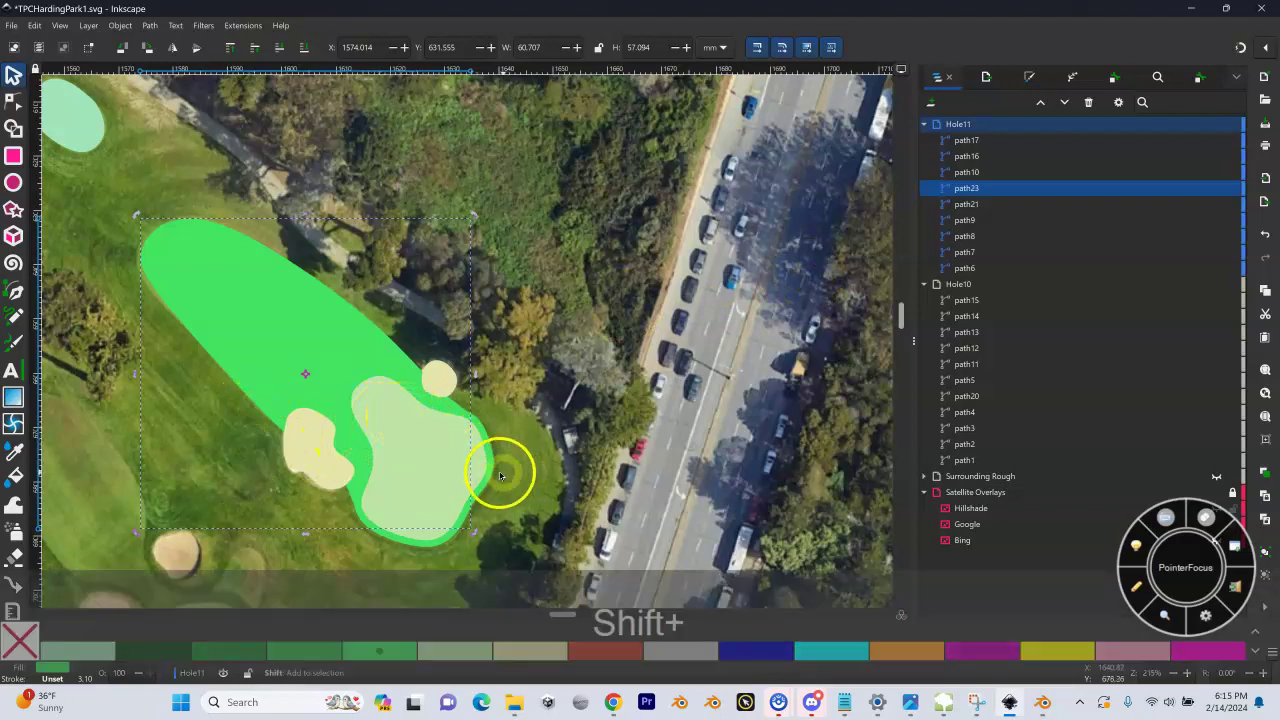
pyautogui.keyDown('shift'); pyautogui.click(490, 479); pyautogui.keyUp('shift')
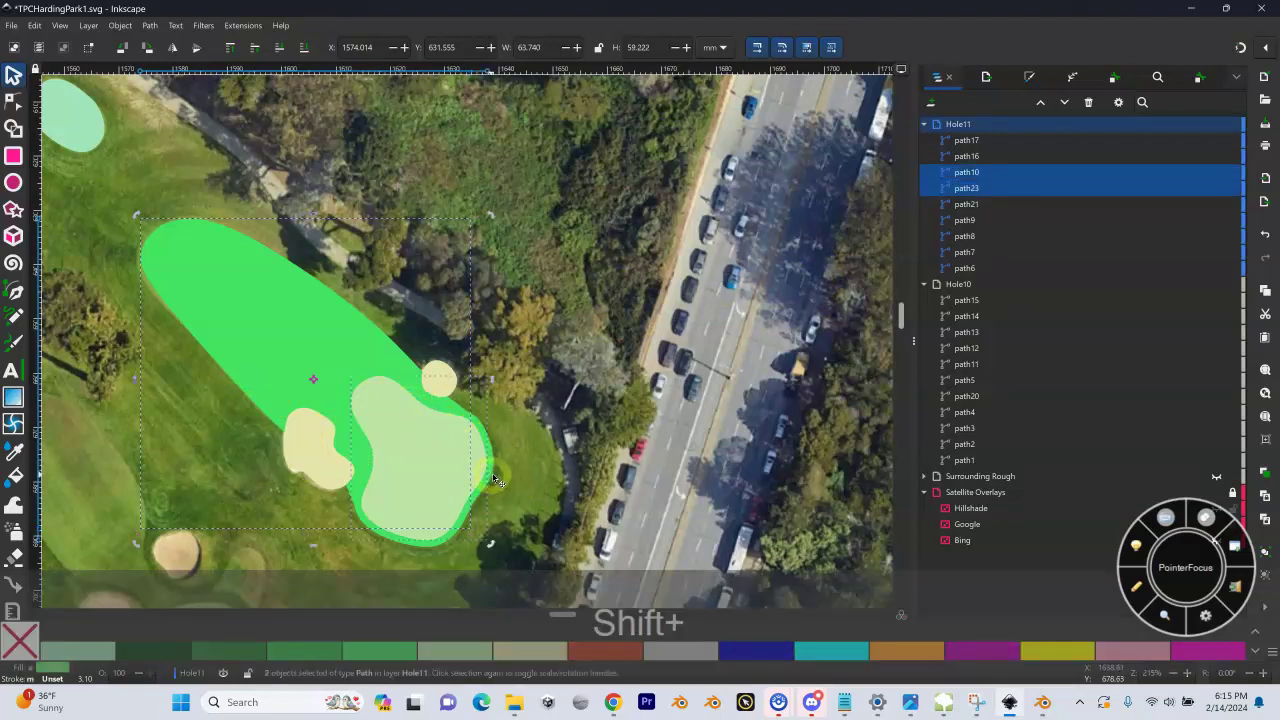
pyautogui.keyDown('shift'); pyautogui.click(494, 480); pyautogui.keyUp('shift')
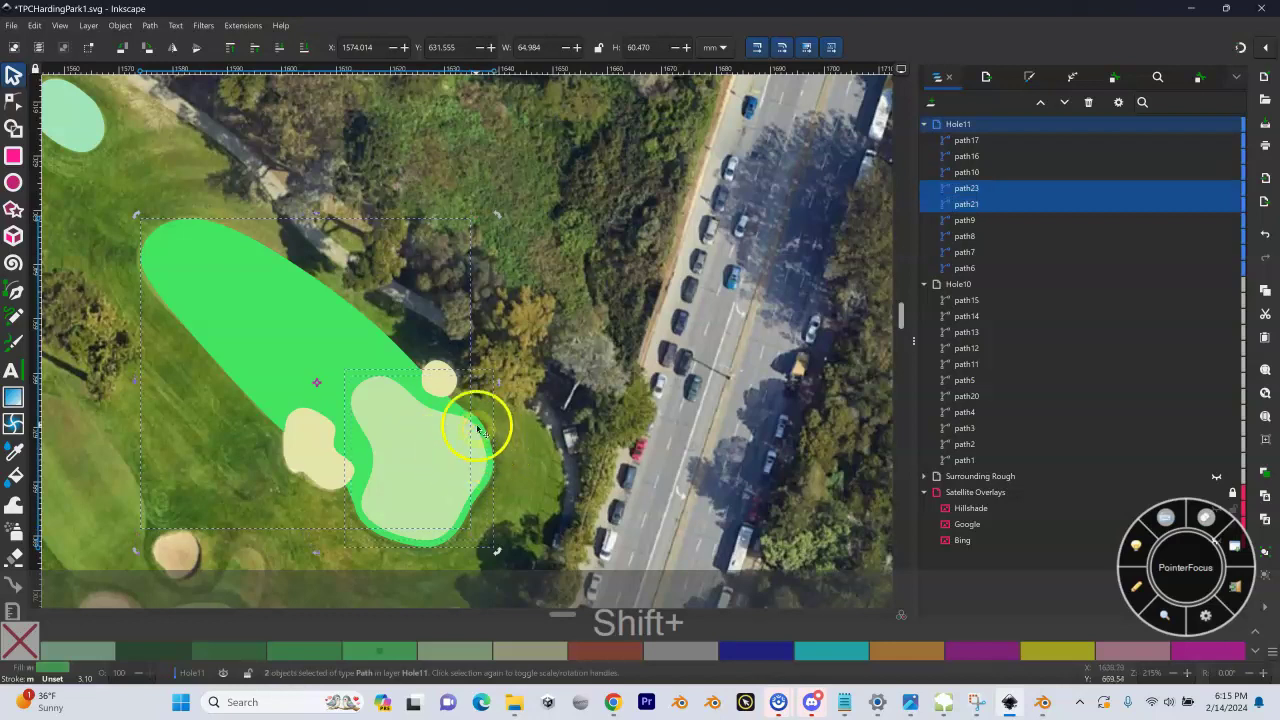
# Step: Union the fairway and green collar into path21 and nudge an edge node near the small bunker
pyautogui.click(149, 25)
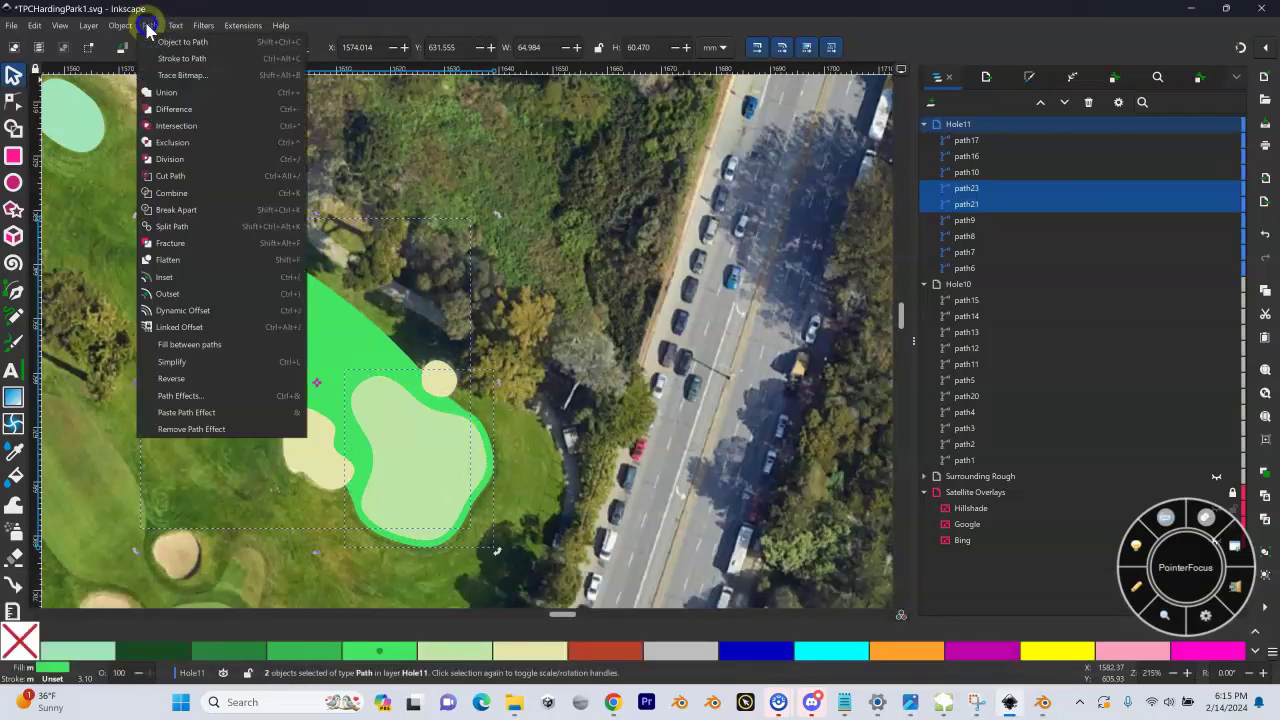
pyautogui.click(190, 92)
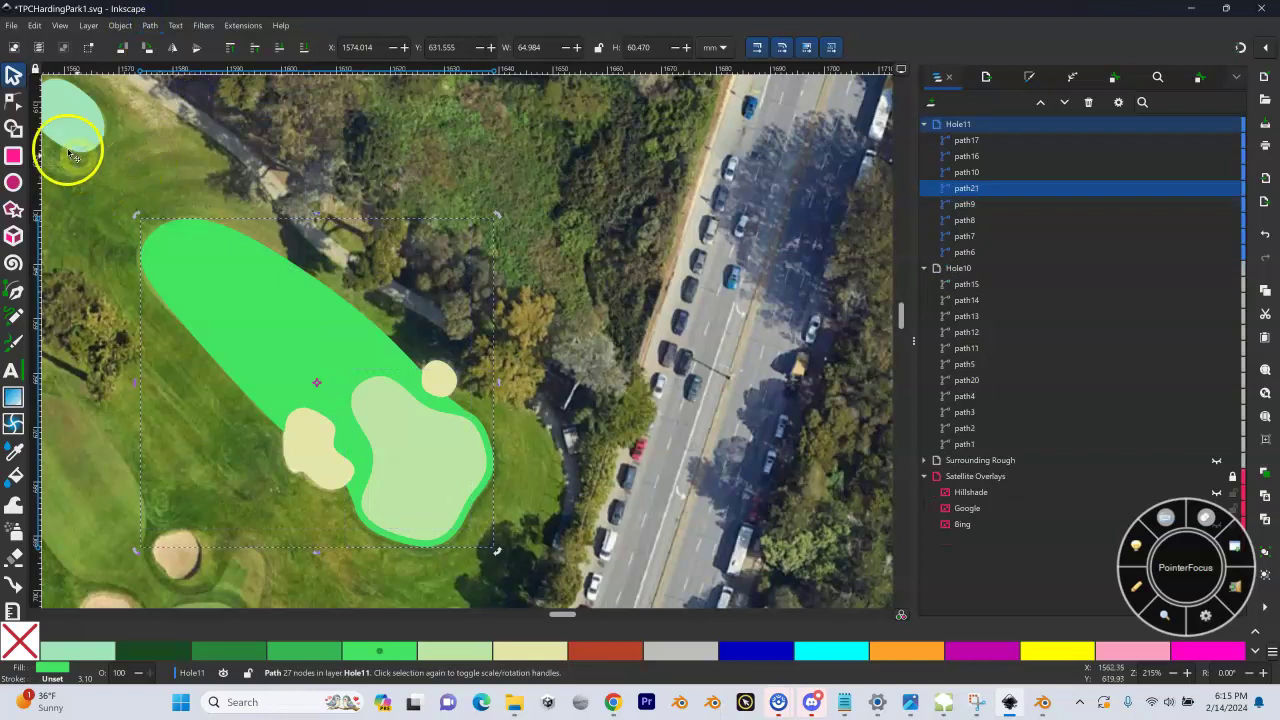
pyautogui.click(15, 100)
pyautogui.hotkey('shift', '=')
pyautogui.hotkey('shift', '=')
pyautogui.hotkey('shift', '=')
pyautogui.hotkey('shift', '=')
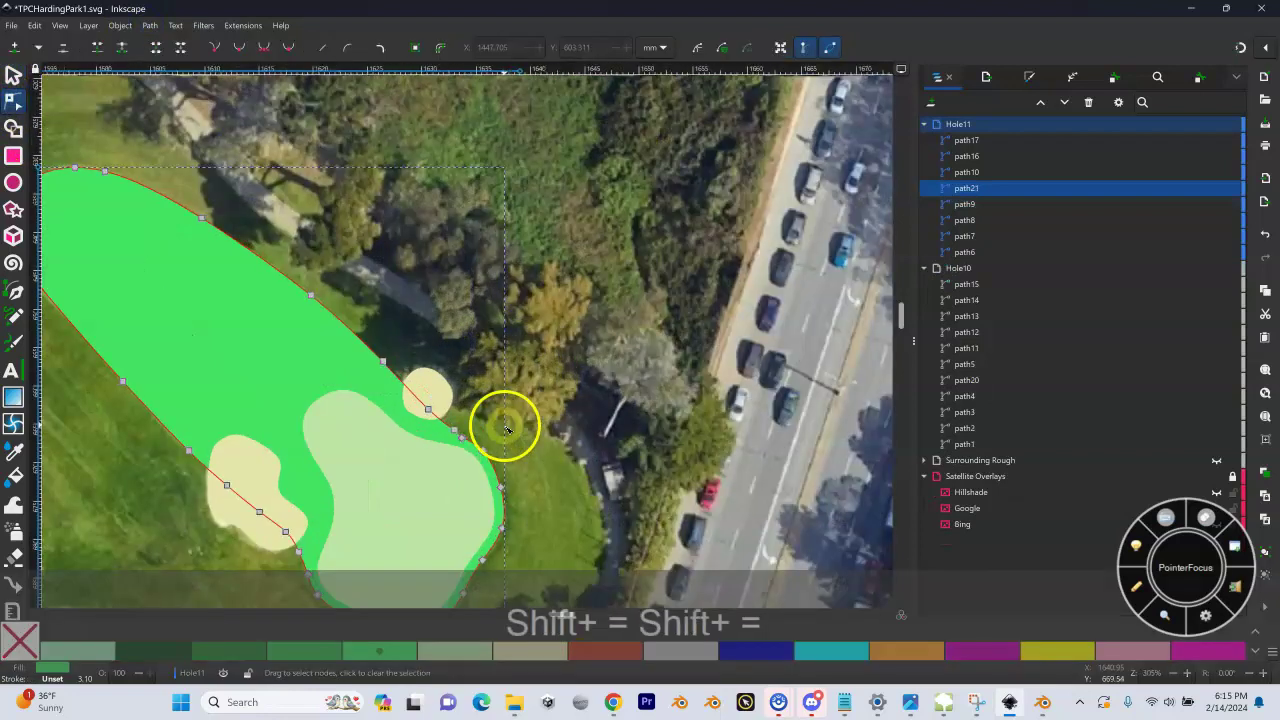
pyautogui.moveTo(505, 428); pyautogui.dragTo(449, 154)
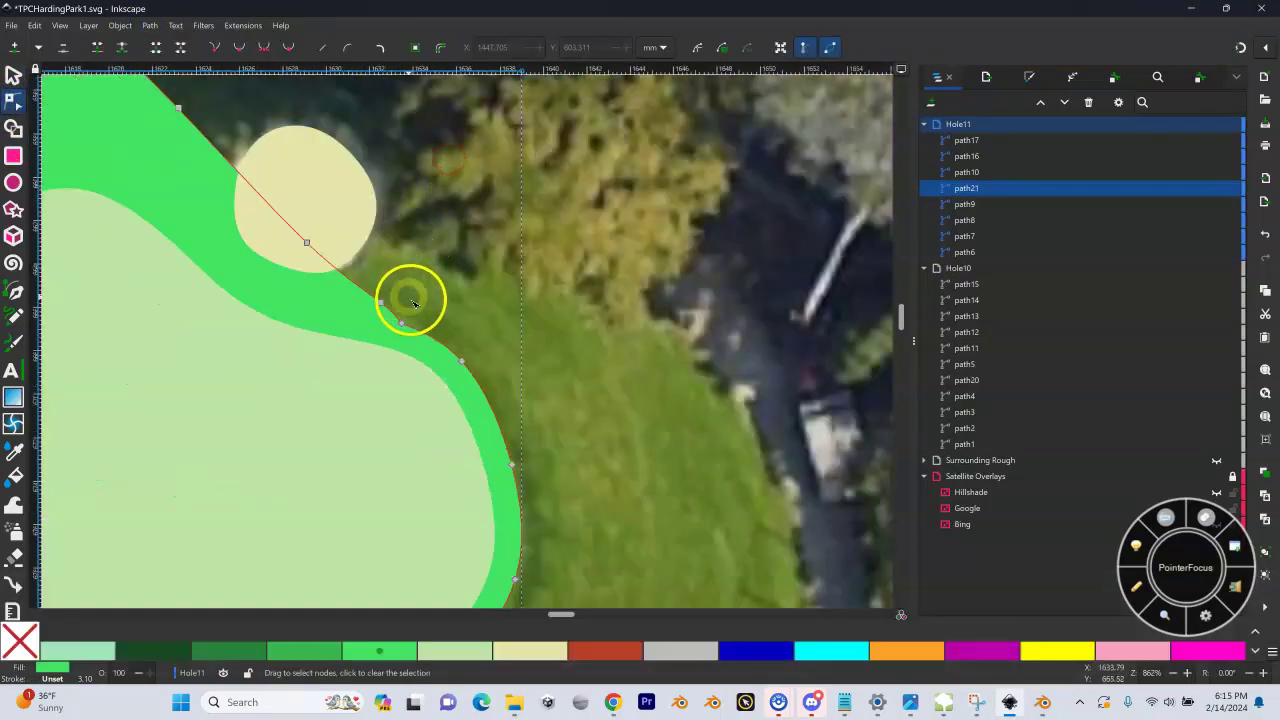
pyautogui.moveTo(401, 325)
pyautogui.mouseDown()
pyautogui.moveTo(422, 318)
pyautogui.moveTo(415, 328)
pyautogui.mouseUp()
pyautogui.moveTo(337, 234); pyautogui.dragTo(495, 400)
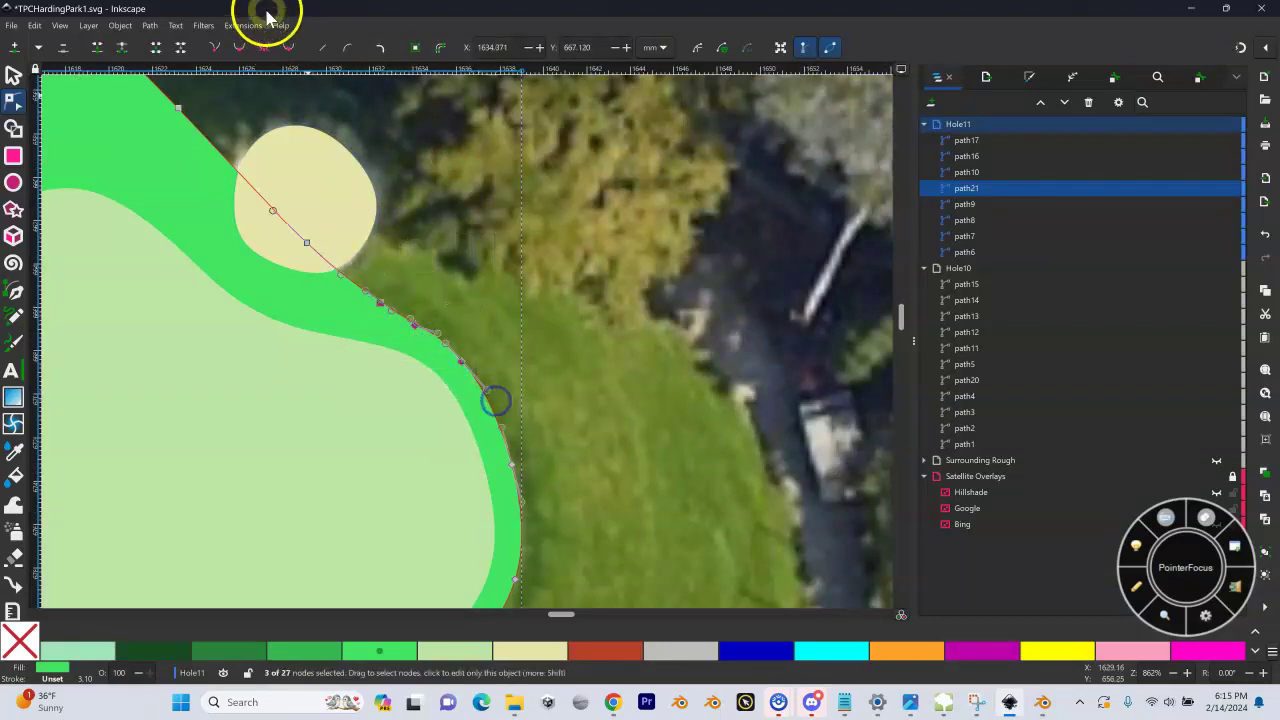
pyautogui.click(418, 252)
# Step: Make three collar-edge nodes auto-smooth, then zoom out and deselect the fairway
pyautogui.hotkey('shift', '-')
pyautogui.hotkey('shift', '-')
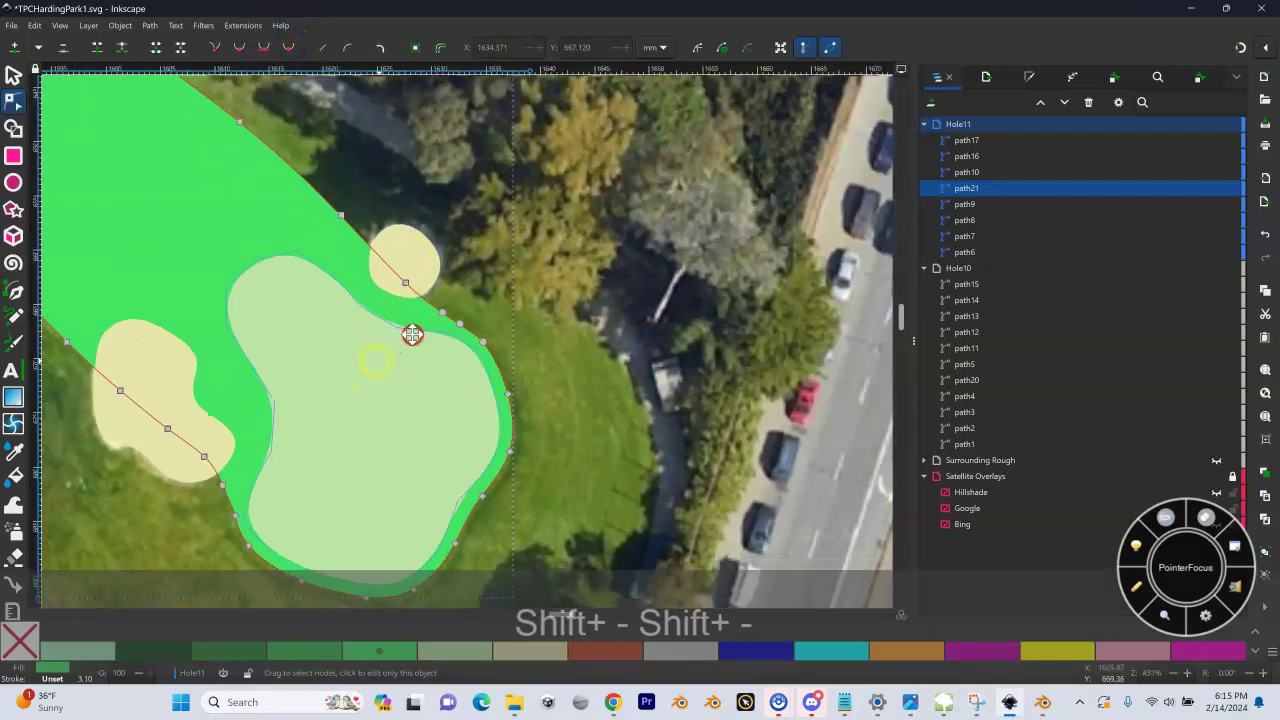
pyautogui.hotkey('shift', '=')
pyautogui.hotkey('shift', '=')
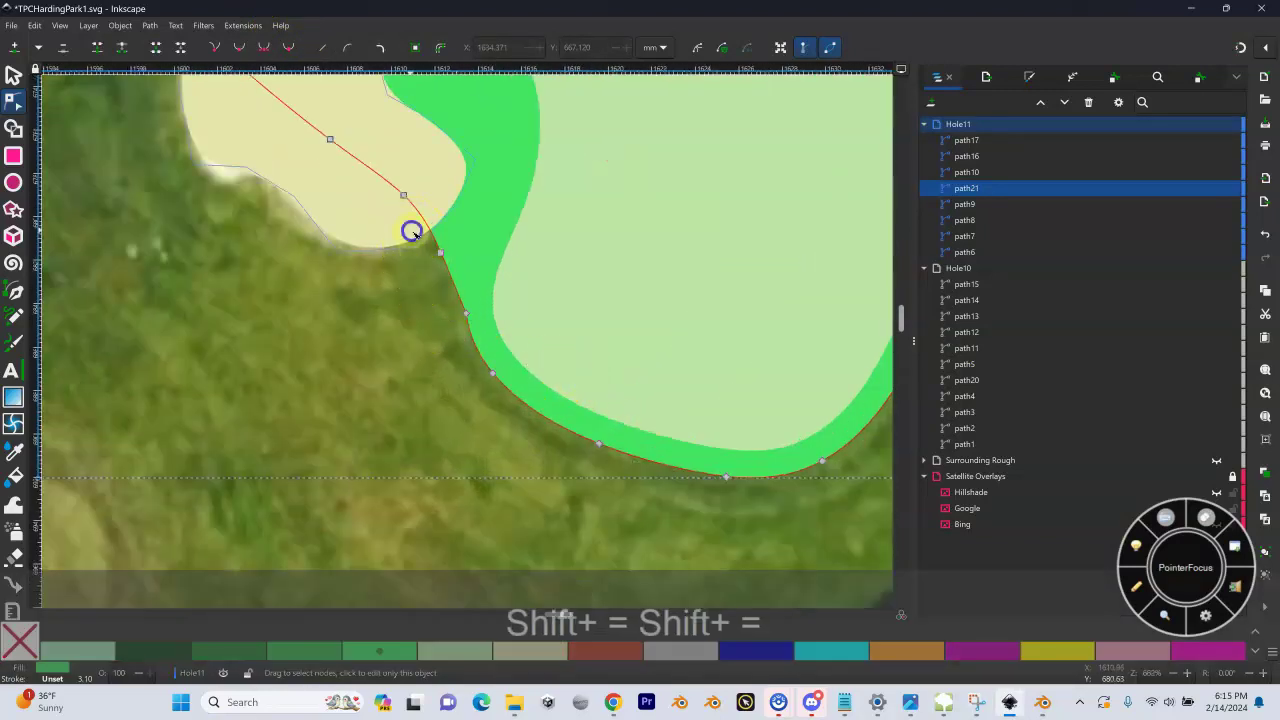
pyautogui.moveTo(411, 229); pyautogui.dragTo(551, 416)
pyautogui.click(286, 48)
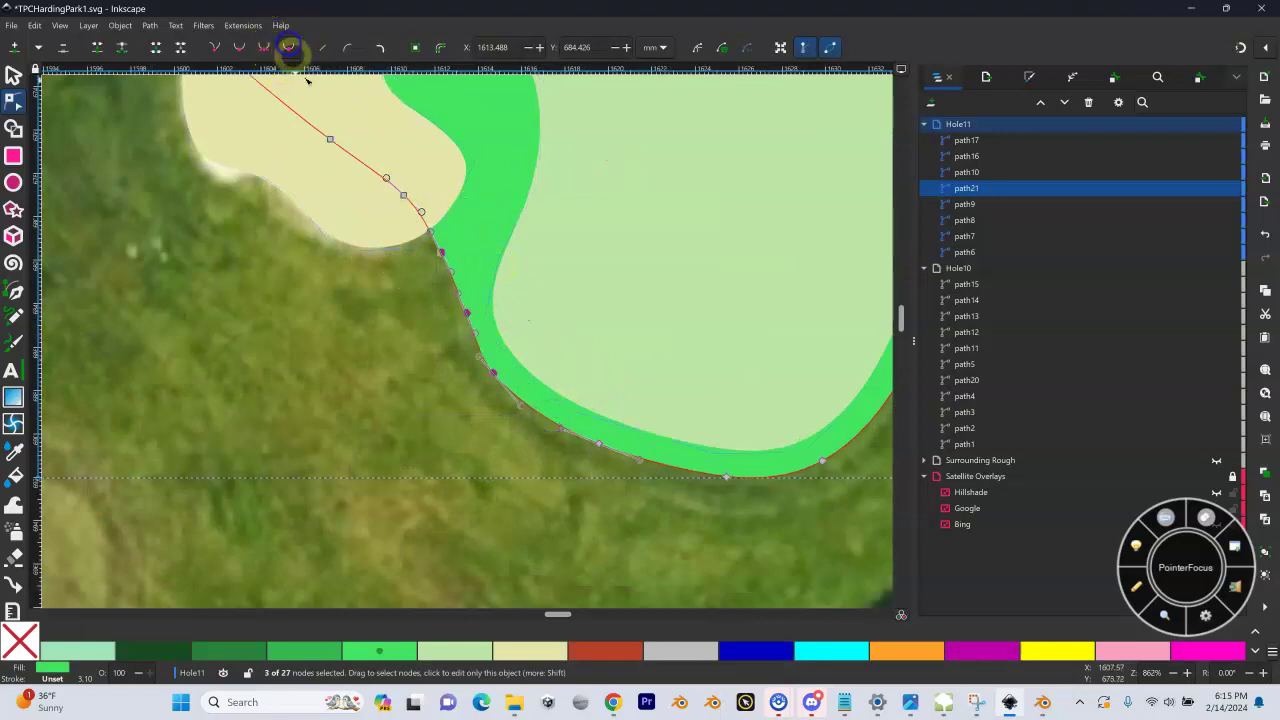
pyautogui.click(395, 307)
pyautogui.hotkey('shift', '-')
pyautogui.hotkey('shift', '-')
pyautogui.hotkey('shift', '-')
pyautogui.hotkey('shift', '-')
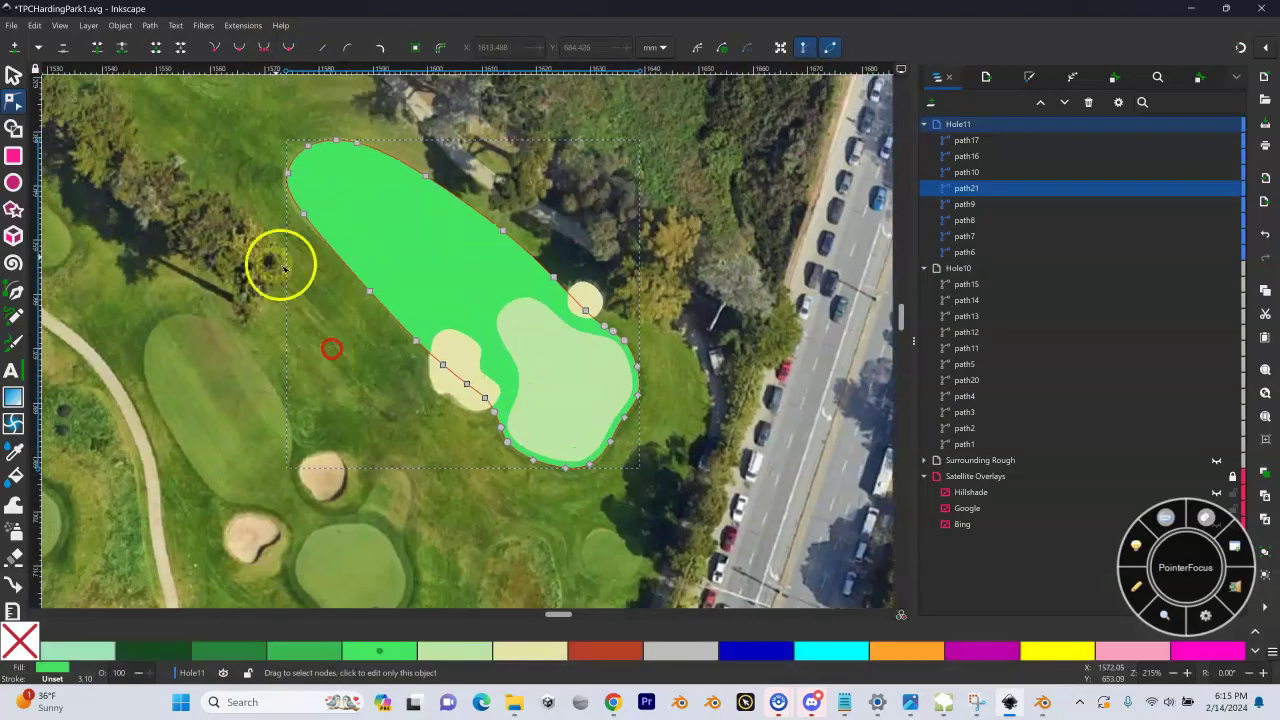
pyautogui.click(257, 177)
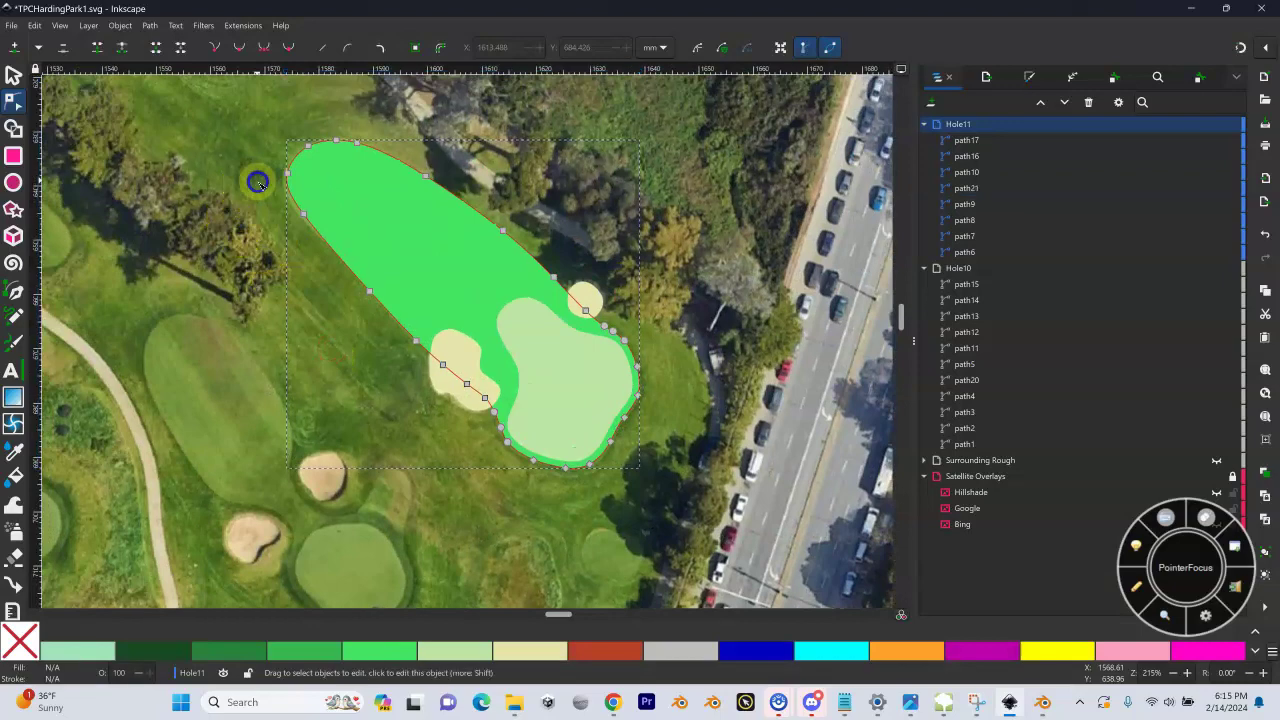
# Step: Show the Surrounding Rough layer and zoom in to inspect hole 11's green, bunkers and road
pyautogui.hotkey('shift', '-')
pyautogui.hotkey('shift', '-')
pyautogui.hotkey('shift', '-')
pyautogui.hotkey('shift', '-')
pyautogui.hotkey('shift', '-')
pyautogui.hotkey('shift', '-')
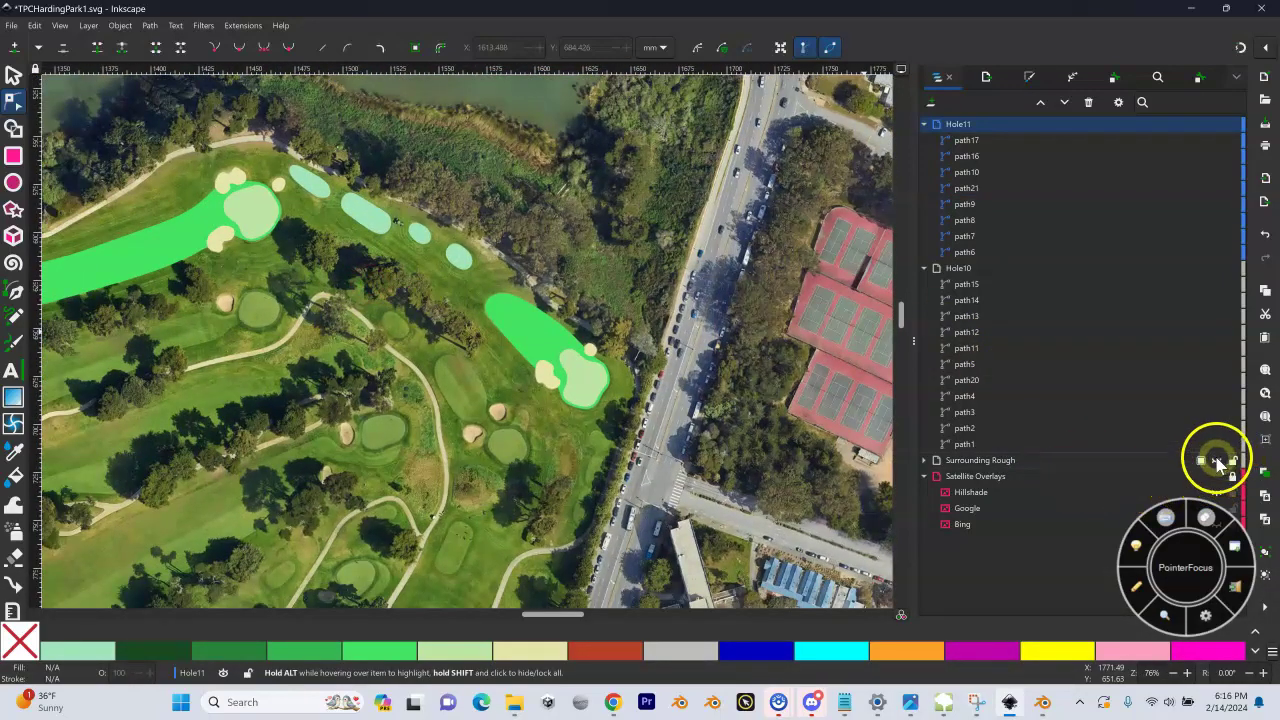
pyautogui.click(1216, 460)
pyautogui.hotkey('shift', '-')
pyautogui.hotkey('shift', '-')
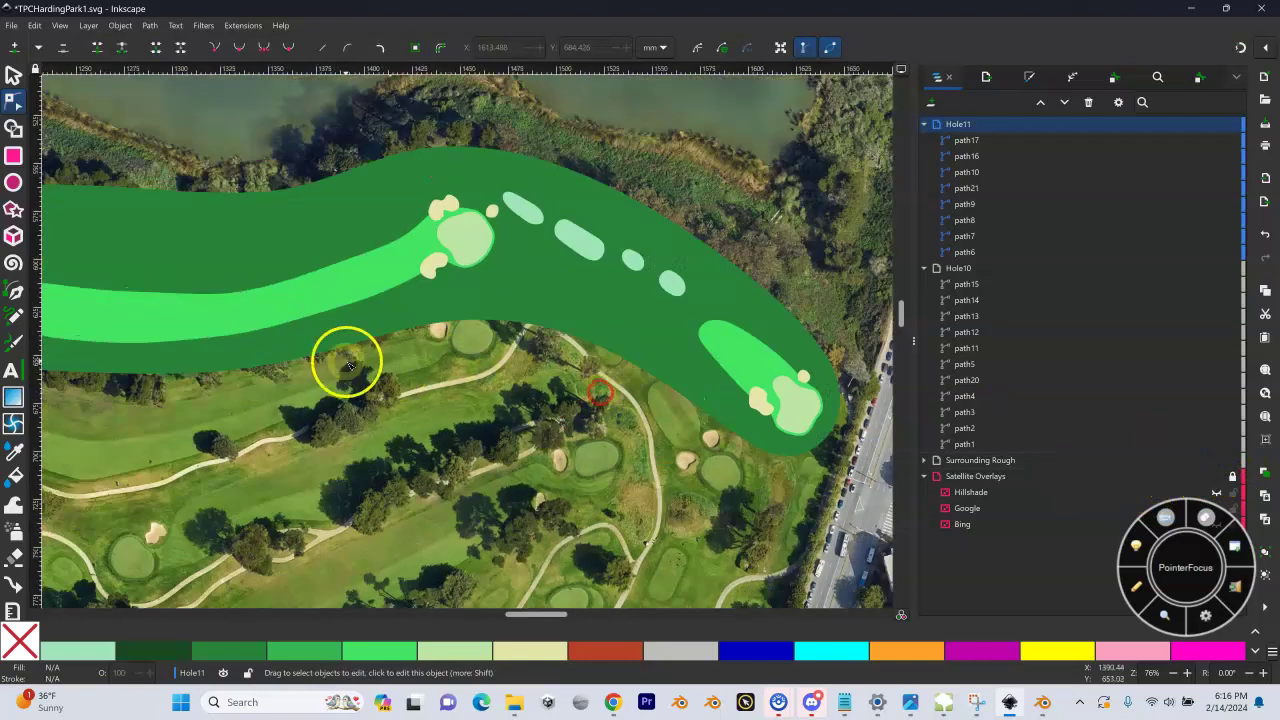
pyautogui.scroll(-1, 400, 366)
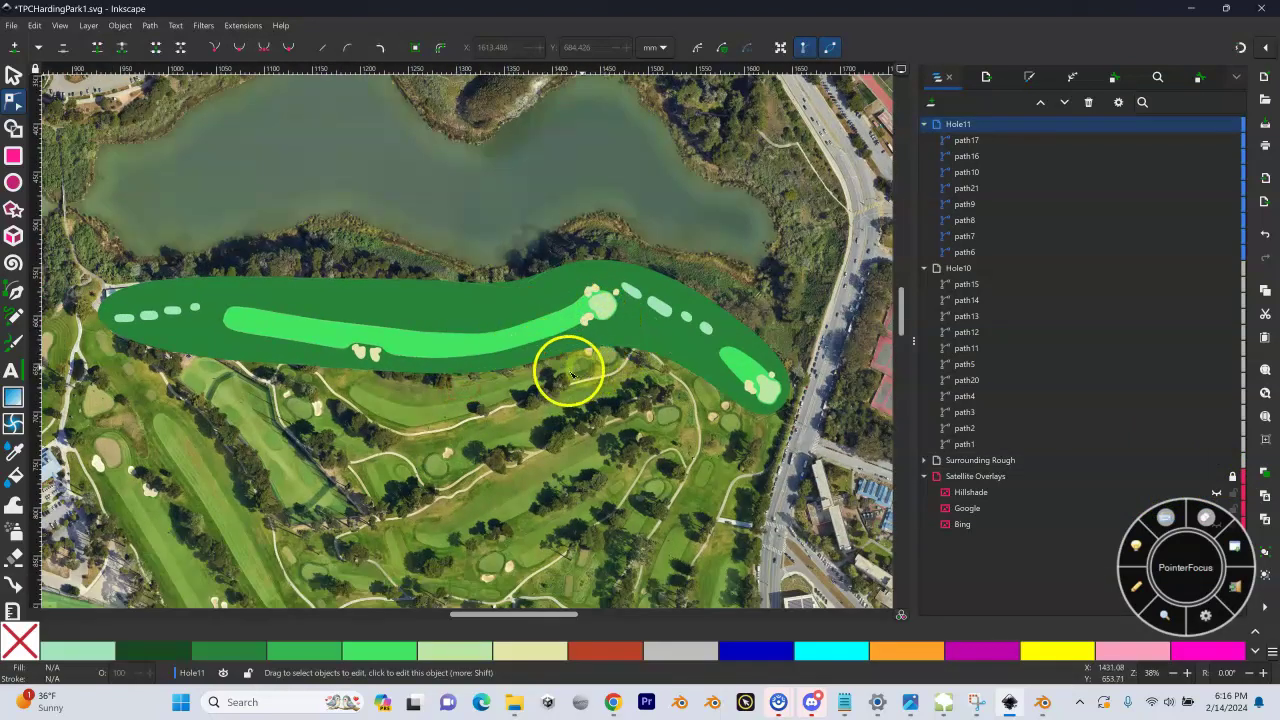
pyautogui.moveTo(566, 371); pyautogui.dragTo(386, 371)
pyautogui.hotkey('shift', '=')
pyautogui.hotkey('shift', '=')
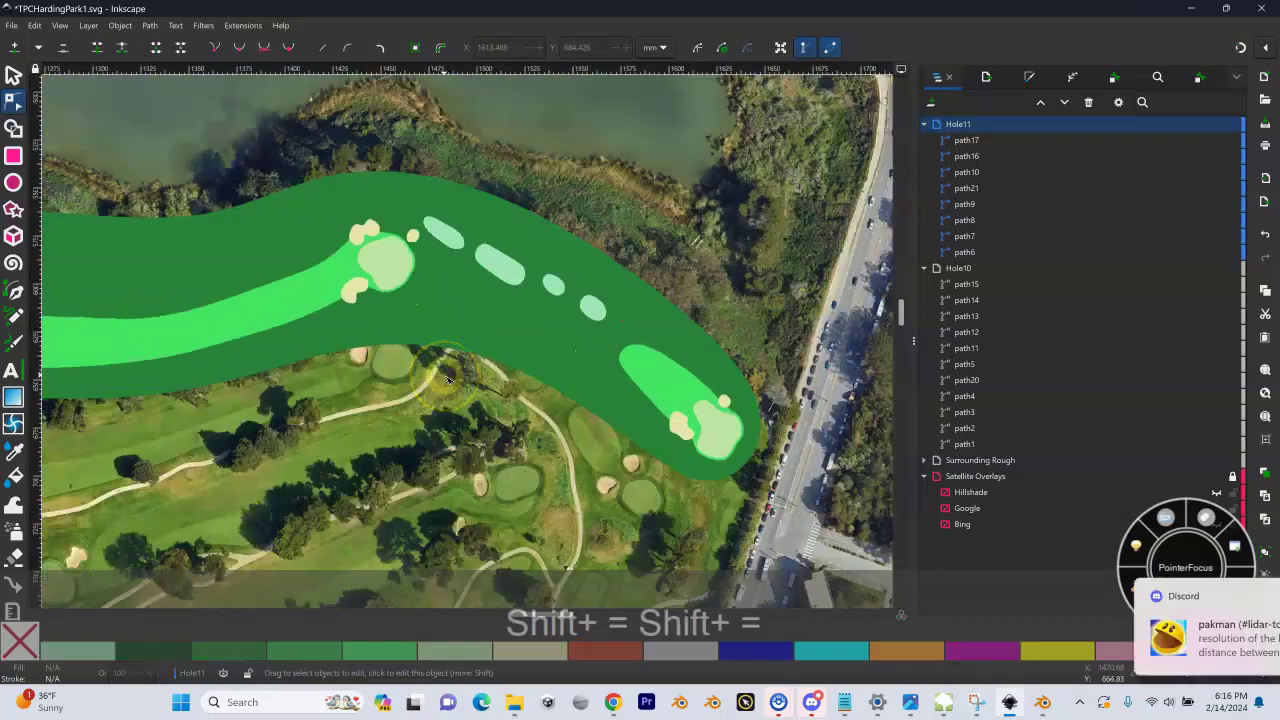
pyautogui.moveTo(517, 374); pyautogui.dragTo(370, 342)
pyautogui.moveTo(463, 371); pyautogui.dragTo(428, 375)
pyautogui.hotkey('shift', '=')
pyautogui.hotkey('shift', '=')
pyautogui.hotkey('shift', '=')
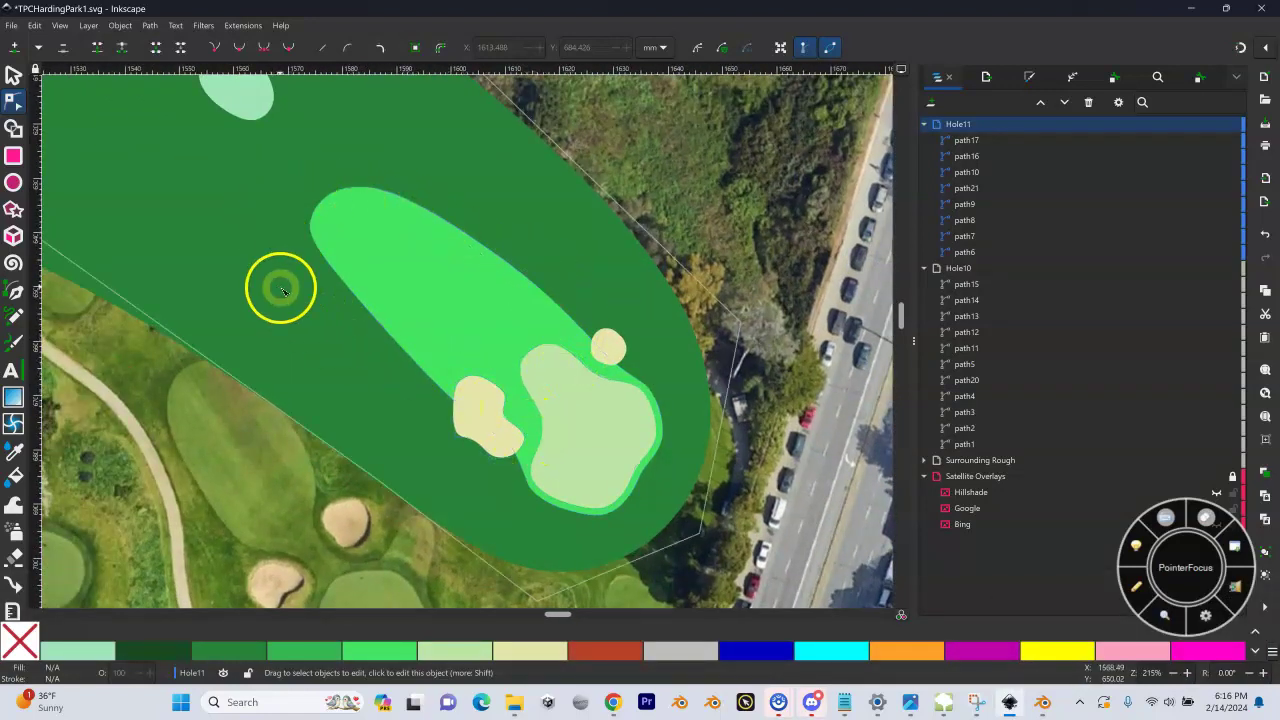
pyautogui.moveTo(314, 300); pyautogui.dragTo(620, 501)
pyautogui.moveTo(704, 456); pyautogui.dragTo(251, 223)
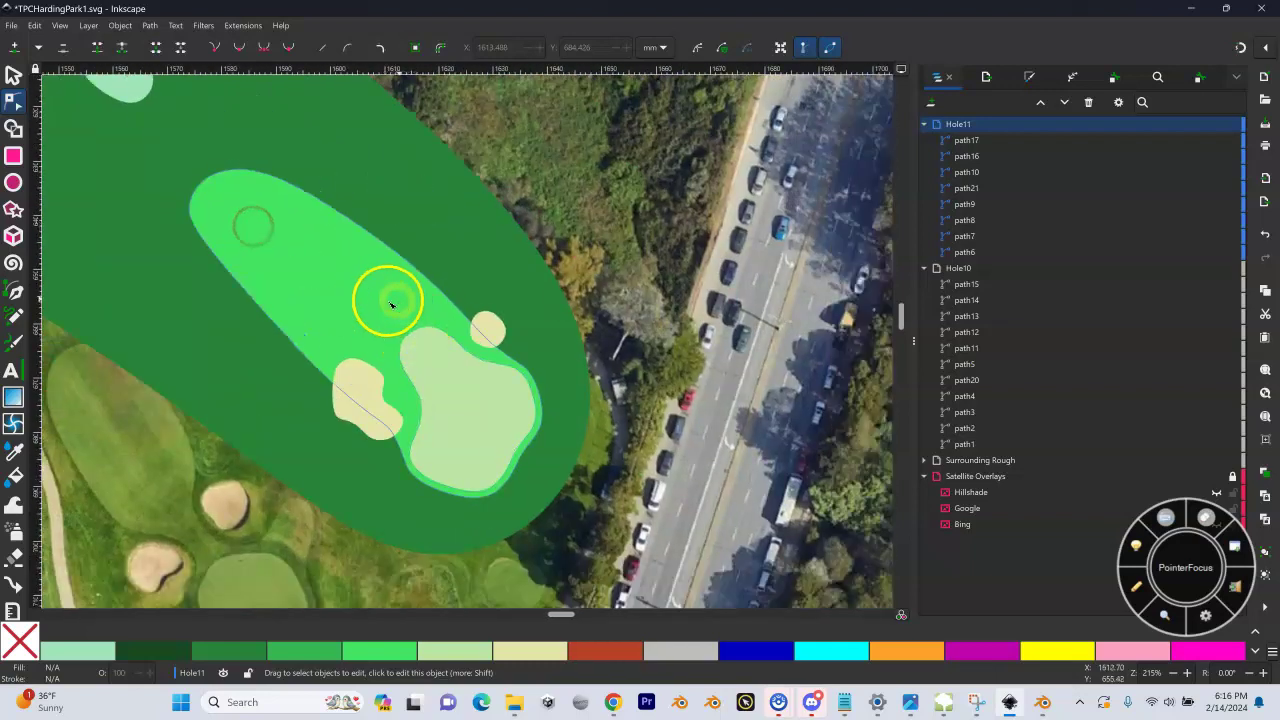
# Step: Select fairway path21 and toggle its visibility to check what lies beneath
pyautogui.click(11, 77)
pyautogui.click(339, 256)
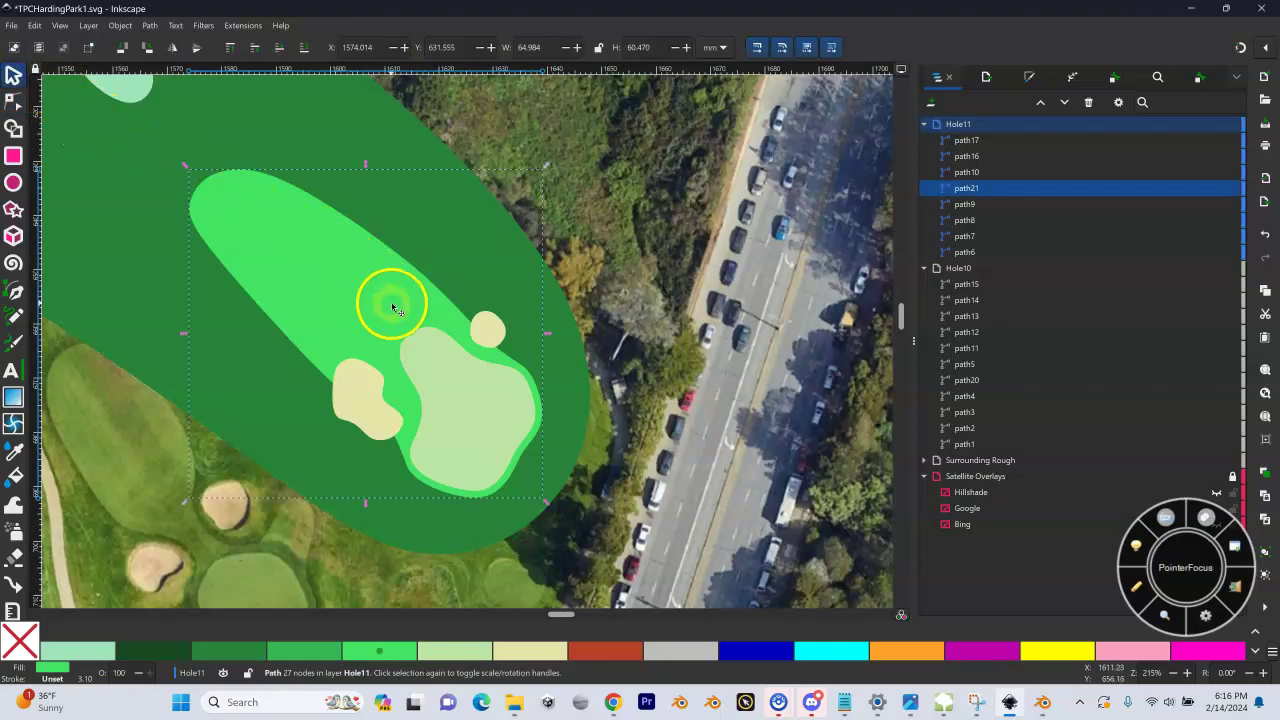
pyautogui.click(1219, 189)
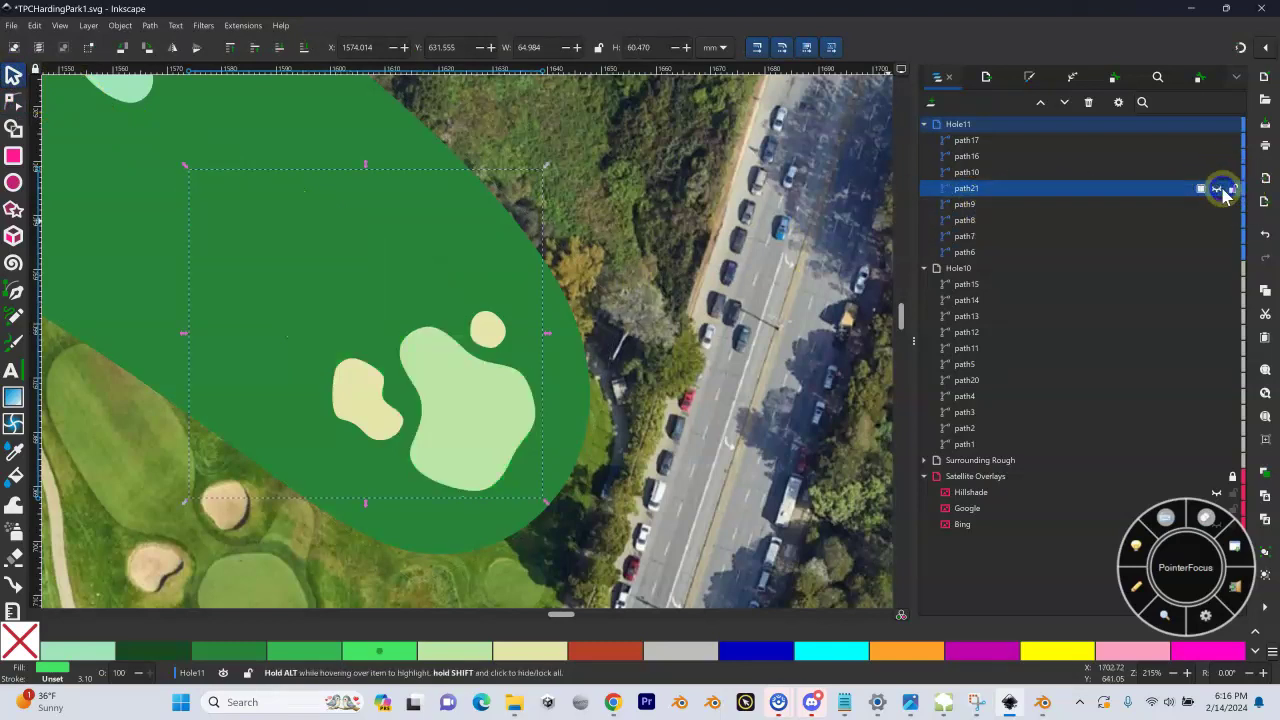
pyautogui.click(1219, 189)
pyautogui.click(1220, 189)
pyautogui.click(1219, 189)
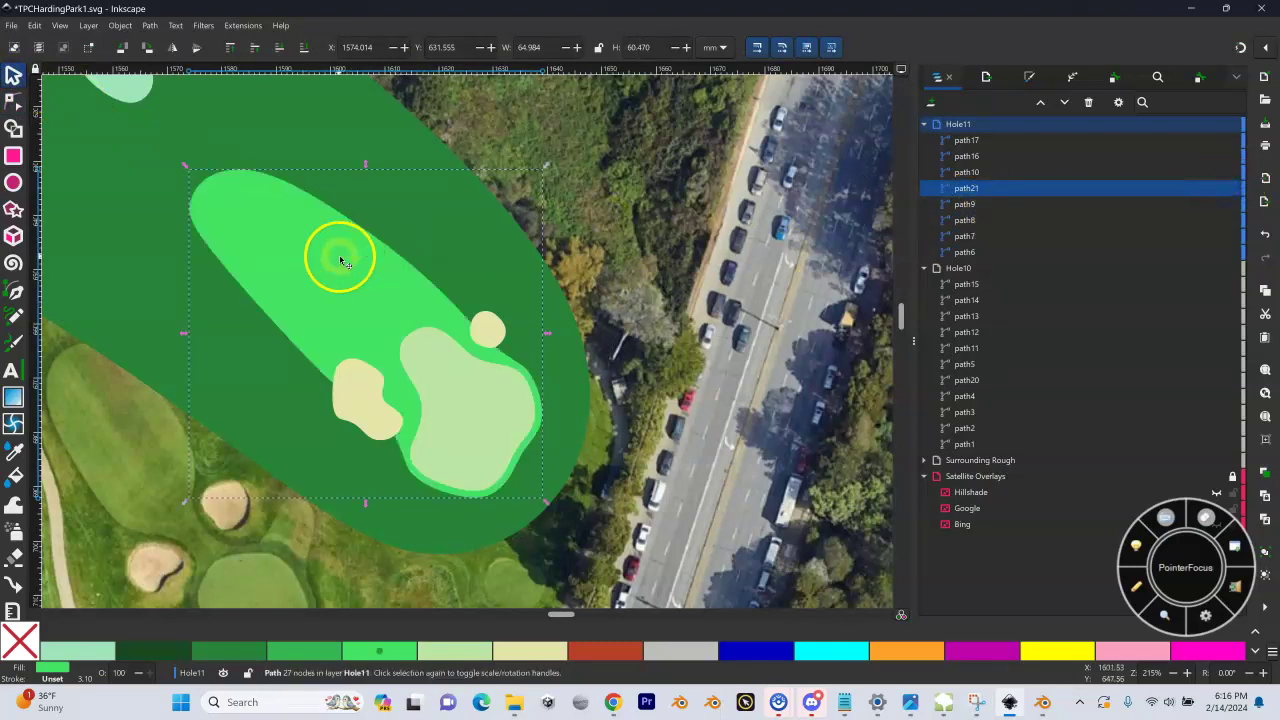
# Step: Duplicate path21 as path24 with Semi Rough fill, outset twice to 67.479 × 62.968 mm
pyautogui.press('ctrl')
pyautogui.hotkey('ctrl', 'd')
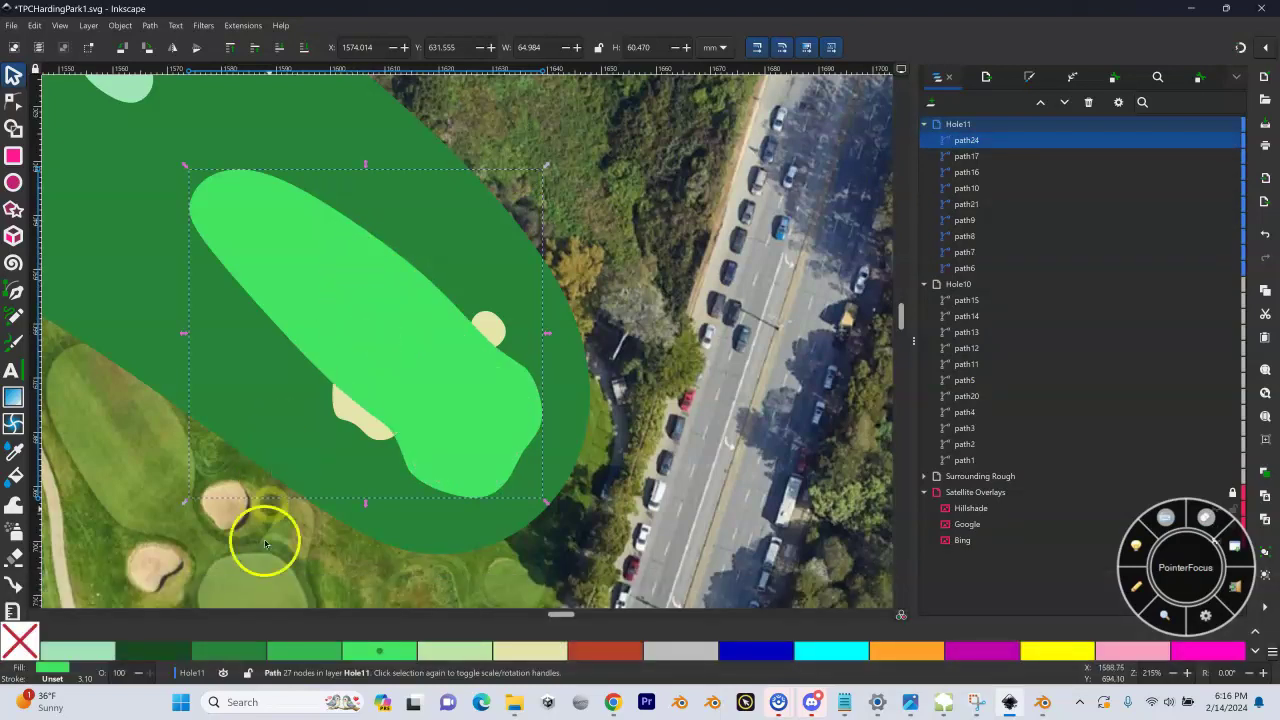
pyautogui.click(331, 659)
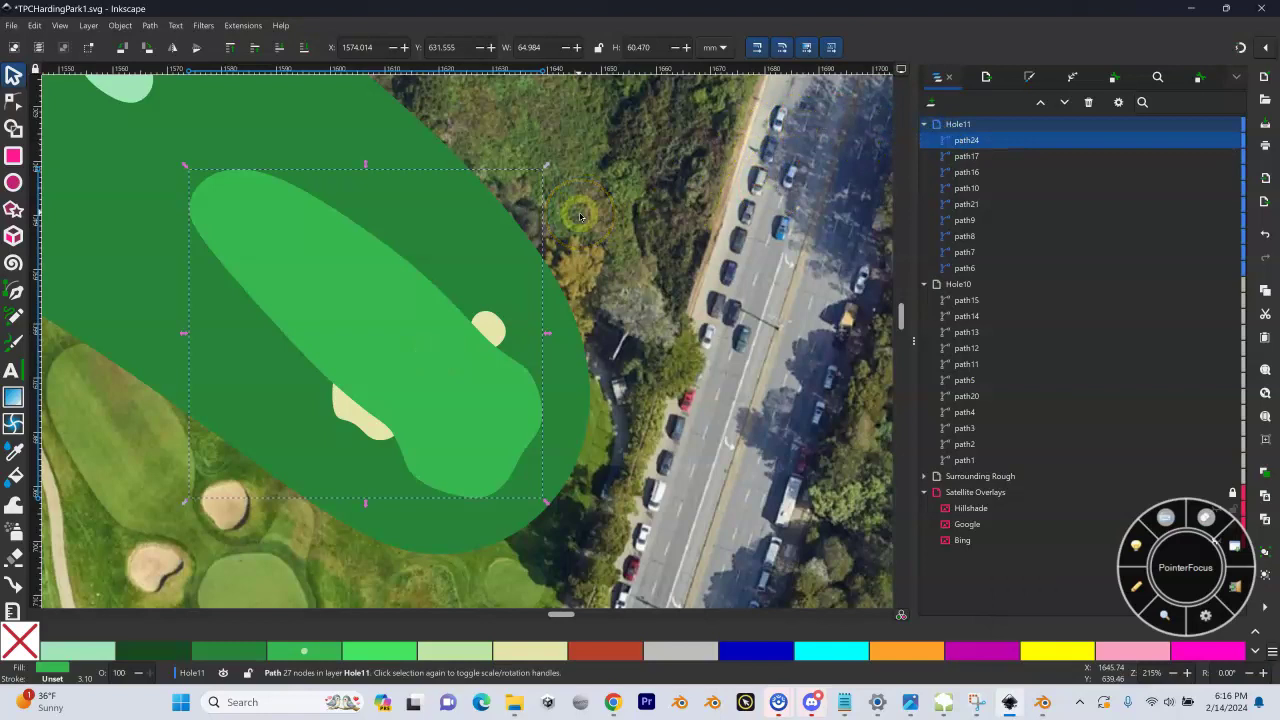
pyautogui.hotkey('ctrl', ')')
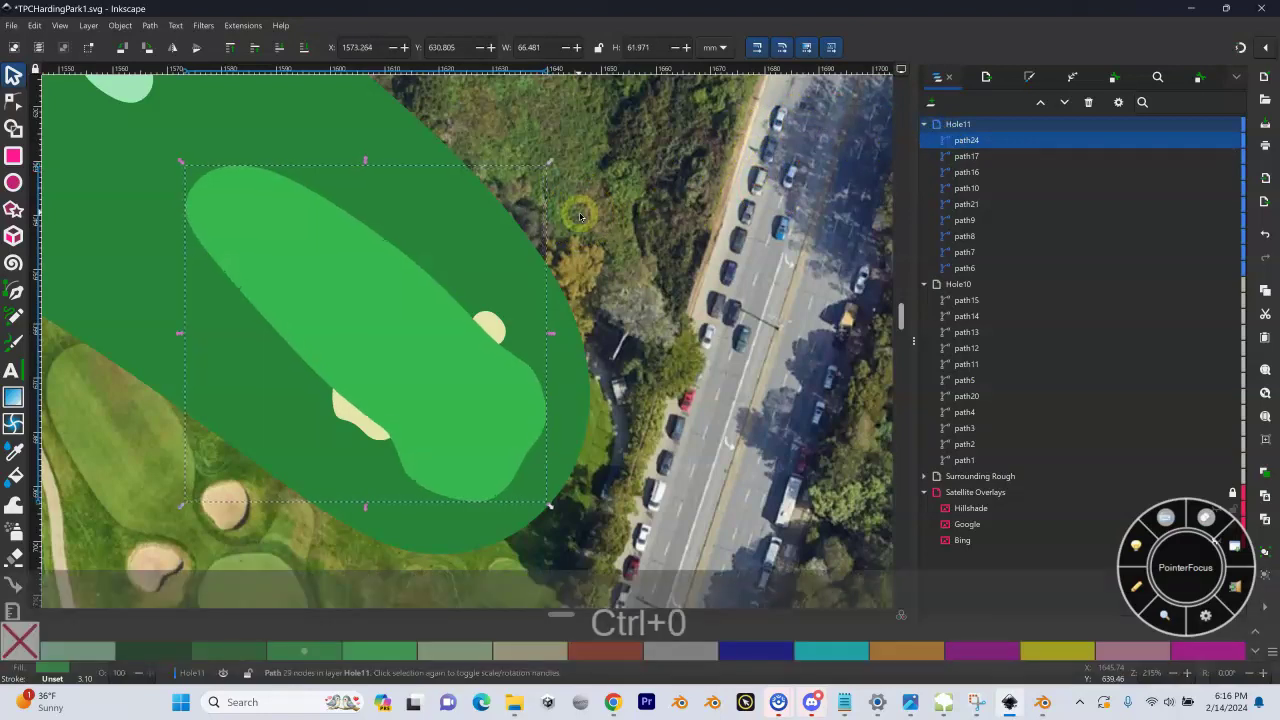
pyautogui.hotkey('ctrl', ')')
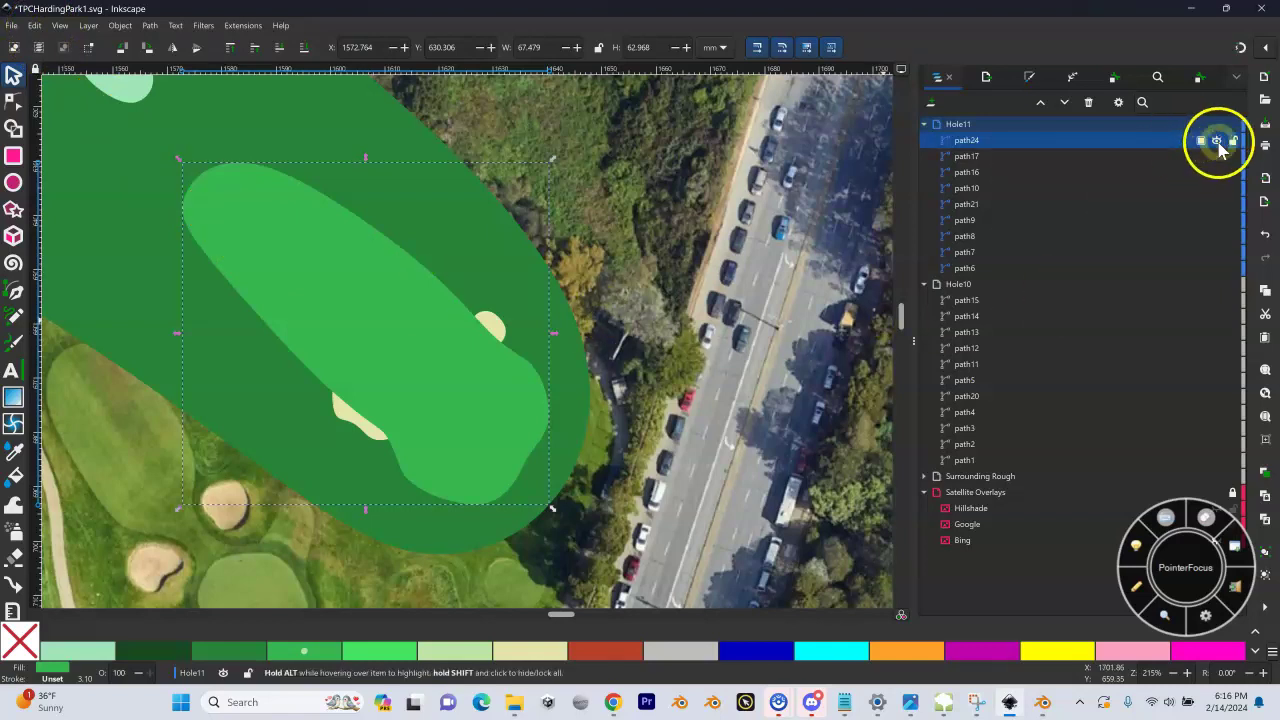
# Step: Lower the darker copy path24 beneath the green, bunkers and fairway path21
pyautogui.click(1216, 141)
pyautogui.click(1216, 141)
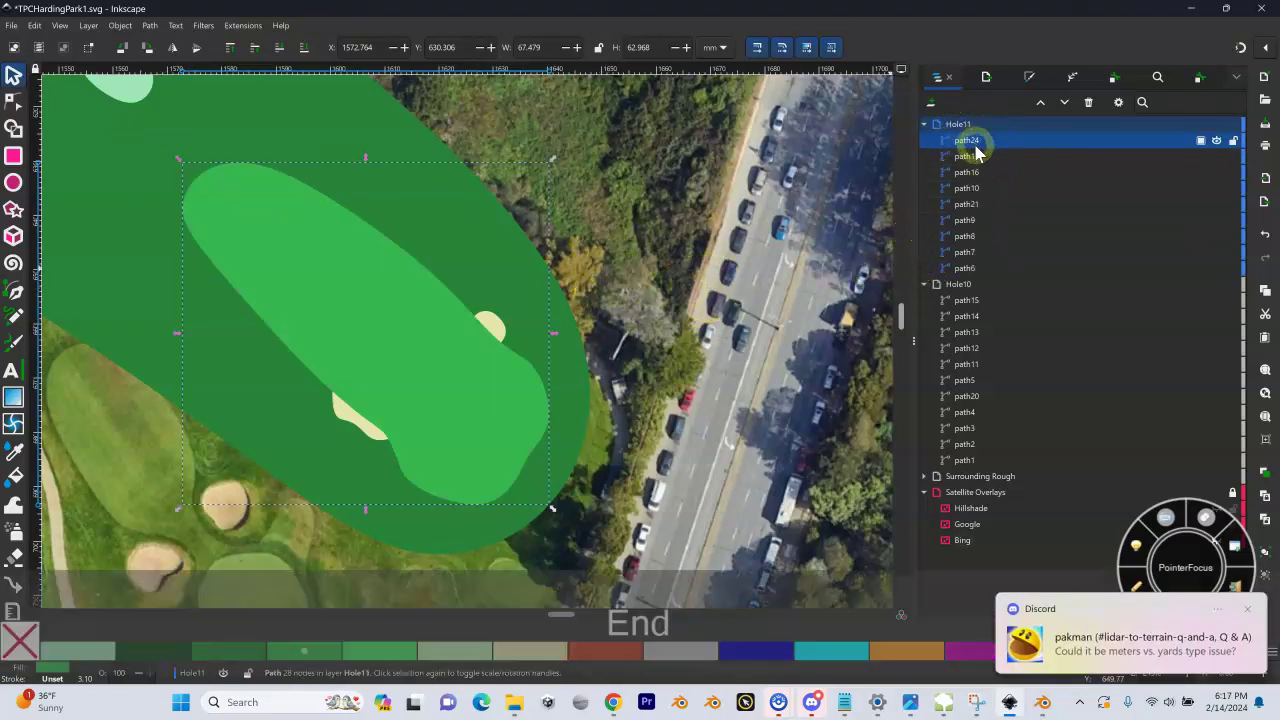
pyautogui.press('pagedown')
pyautogui.press('pagedown')
pyautogui.press('pagedown')
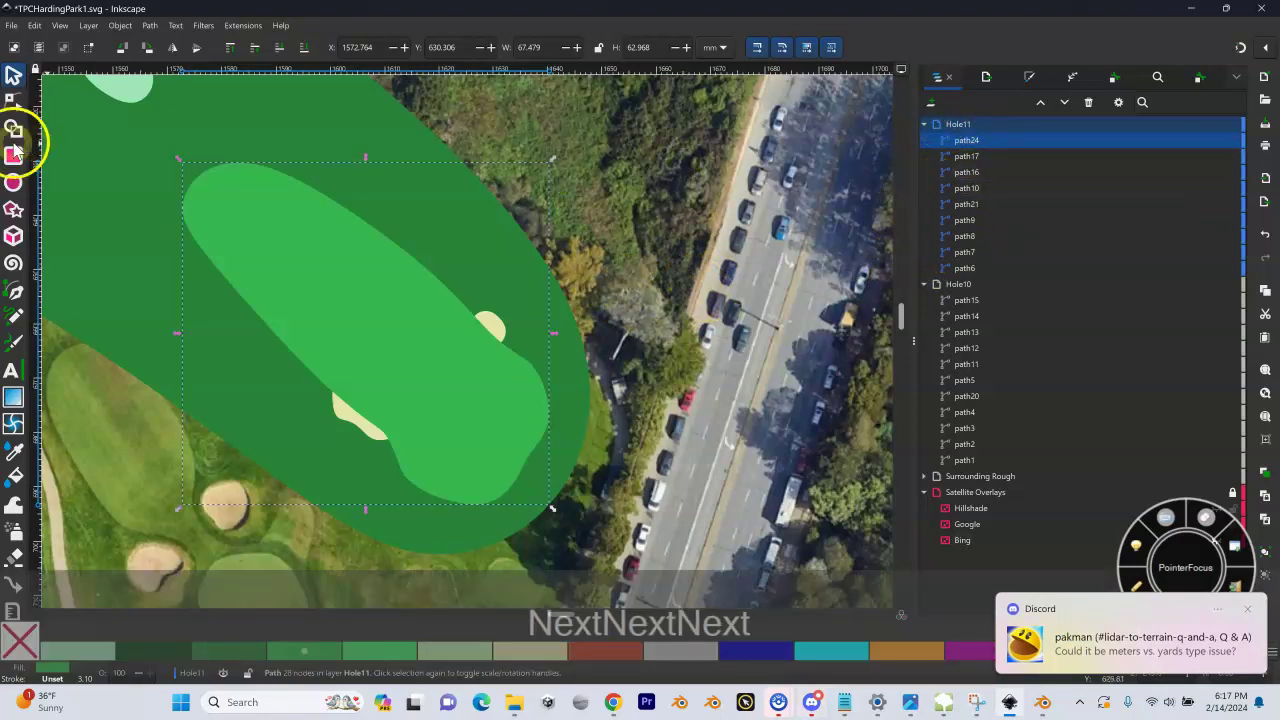
pyautogui.click(331, 254)
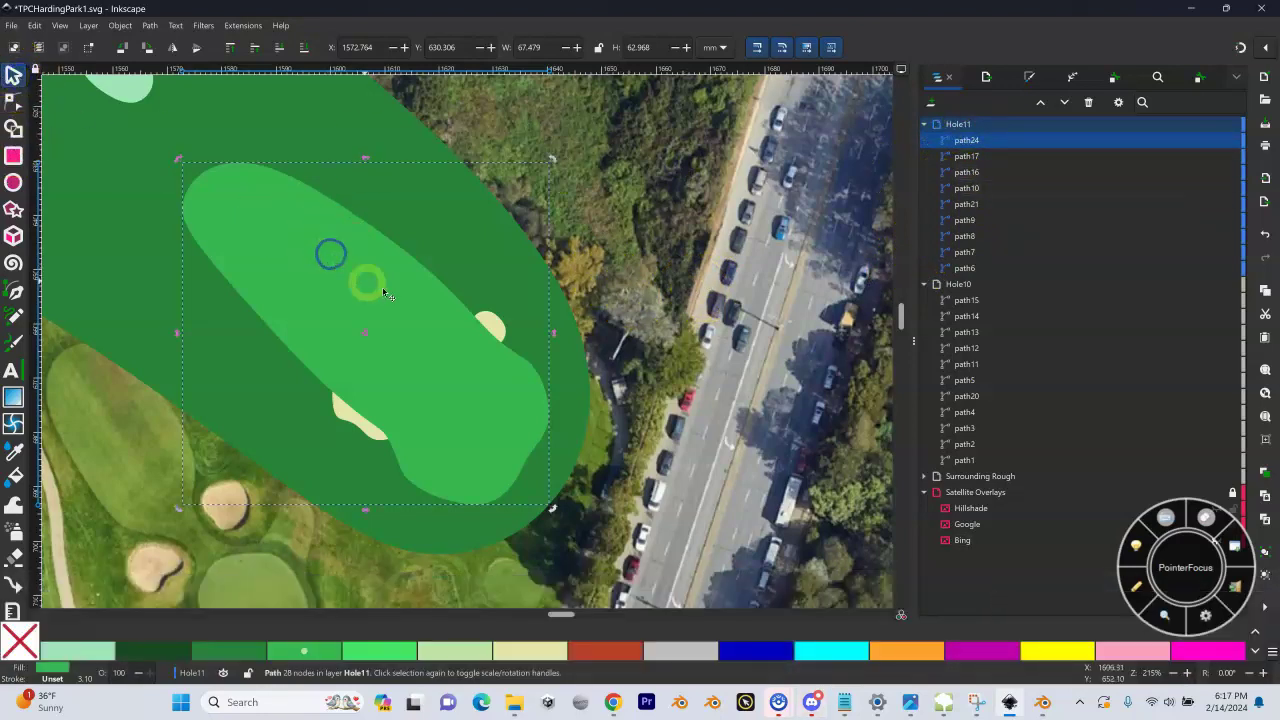
pyautogui.press('pagedown')
pyautogui.press('pagedown')
pyautogui.press('pagedown')
pyautogui.press('pagedown')
pyautogui.press('pagedown')
pyautogui.press('pagedown')
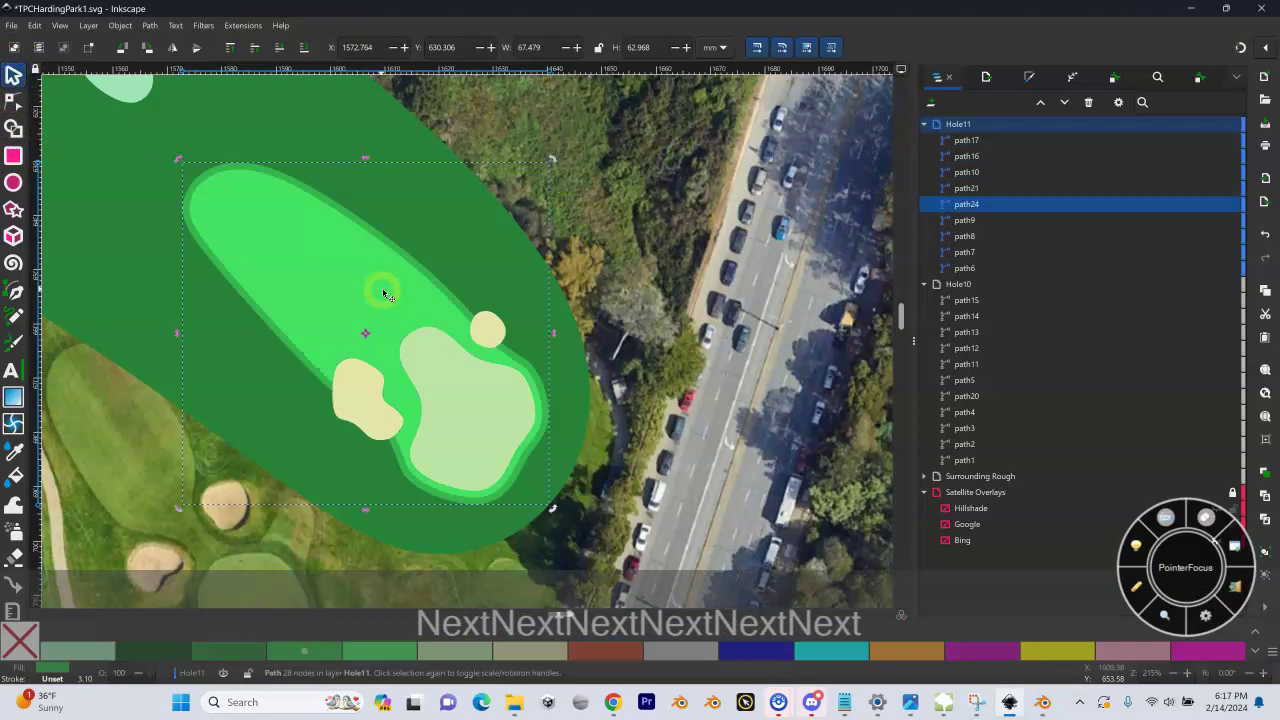
pyautogui.press('pagedown')
pyautogui.press('pagedown')
pyautogui.press('pagedown')
pyautogui.press('pagedown')
# Step: Zoom and pan around hole 11's green to check the new semi-rough border
pyautogui.moveTo(368, 346); pyautogui.dragTo(308, 305)
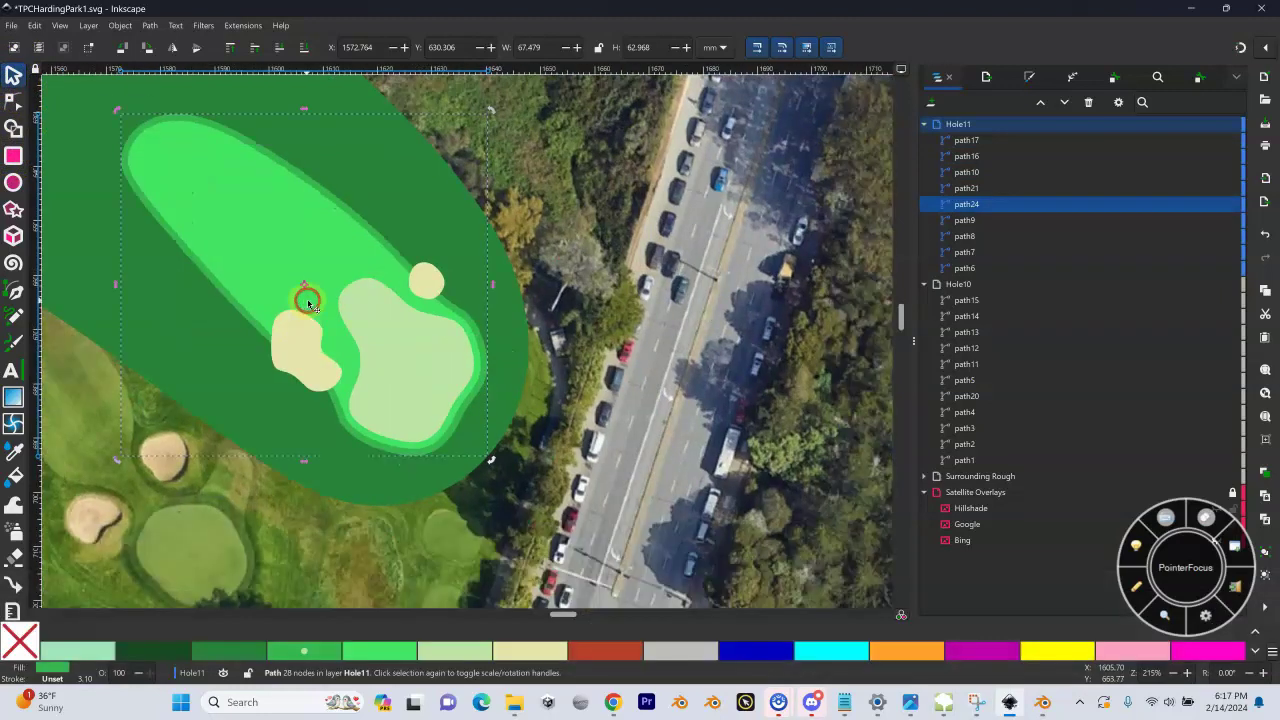
pyautogui.scroll(1, 333, 285)
pyautogui.hscroll(-2, 333, 285)
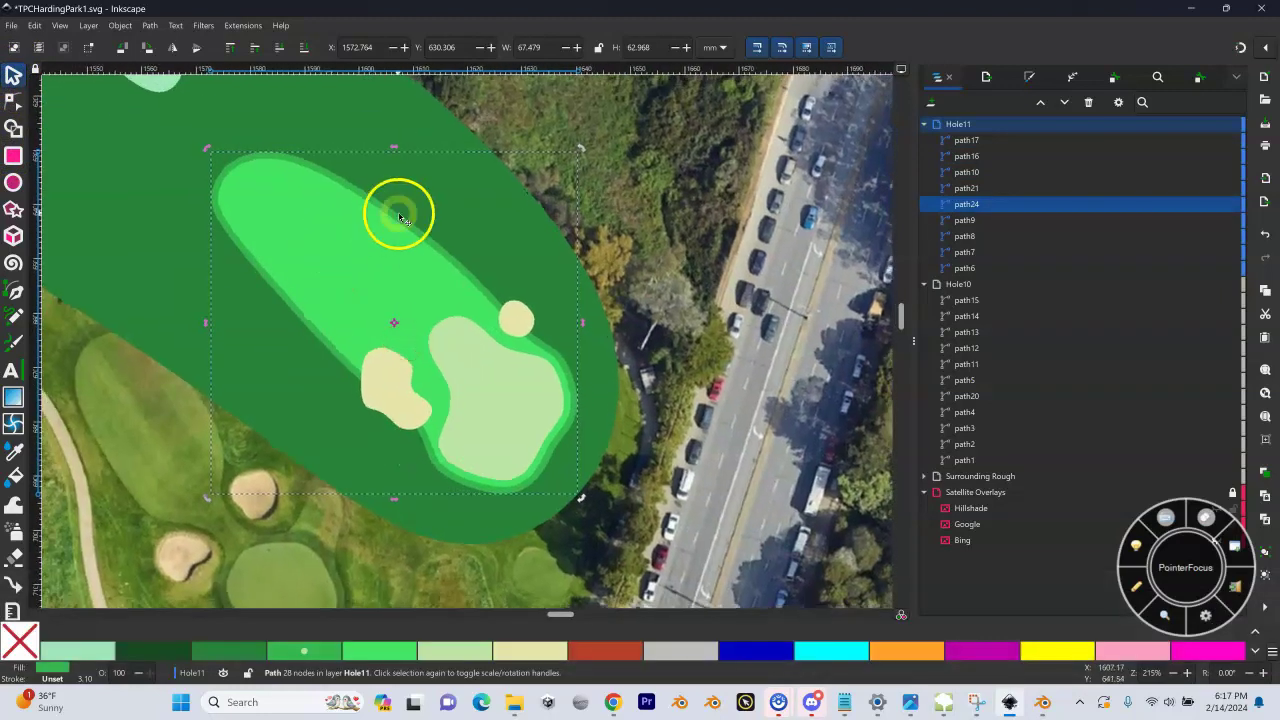
pyautogui.hotkey('shift', '=')
pyautogui.hotkey('shift', '=')
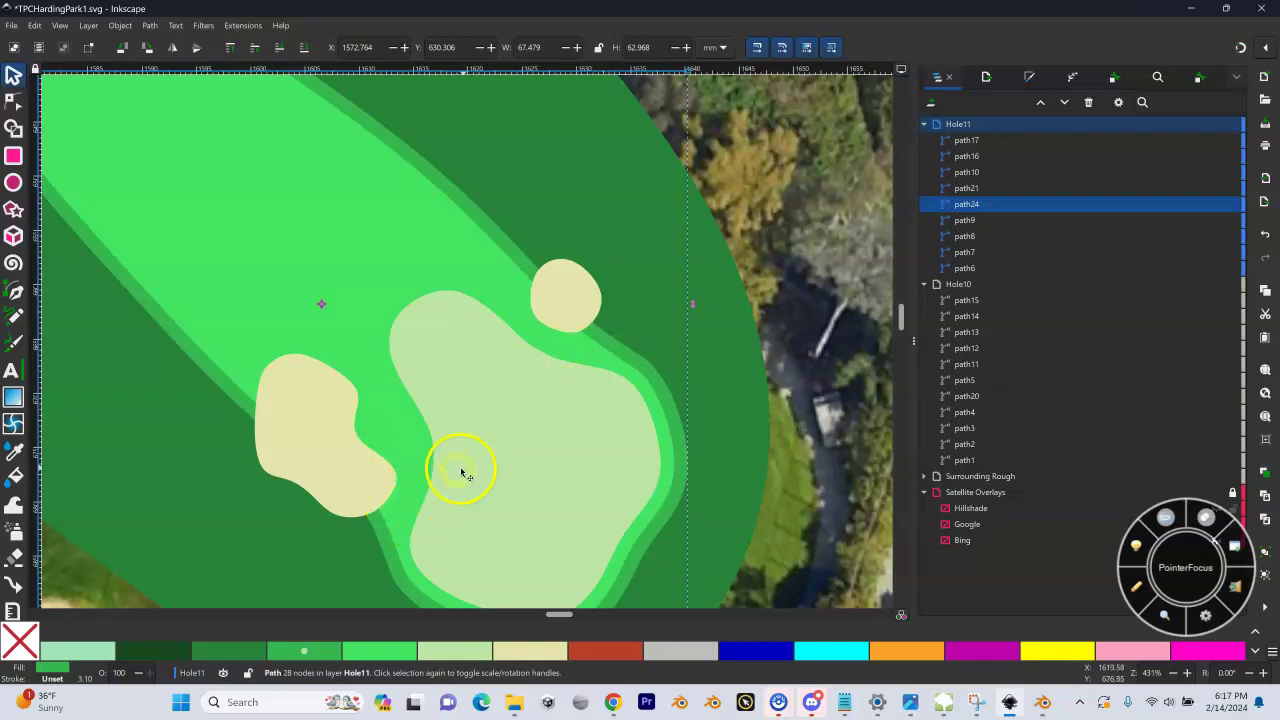
pyautogui.moveTo(488, 450); pyautogui.dragTo(455, 358)
pyautogui.hotkey('shift', '-')
pyautogui.hotkey('shift', '-')
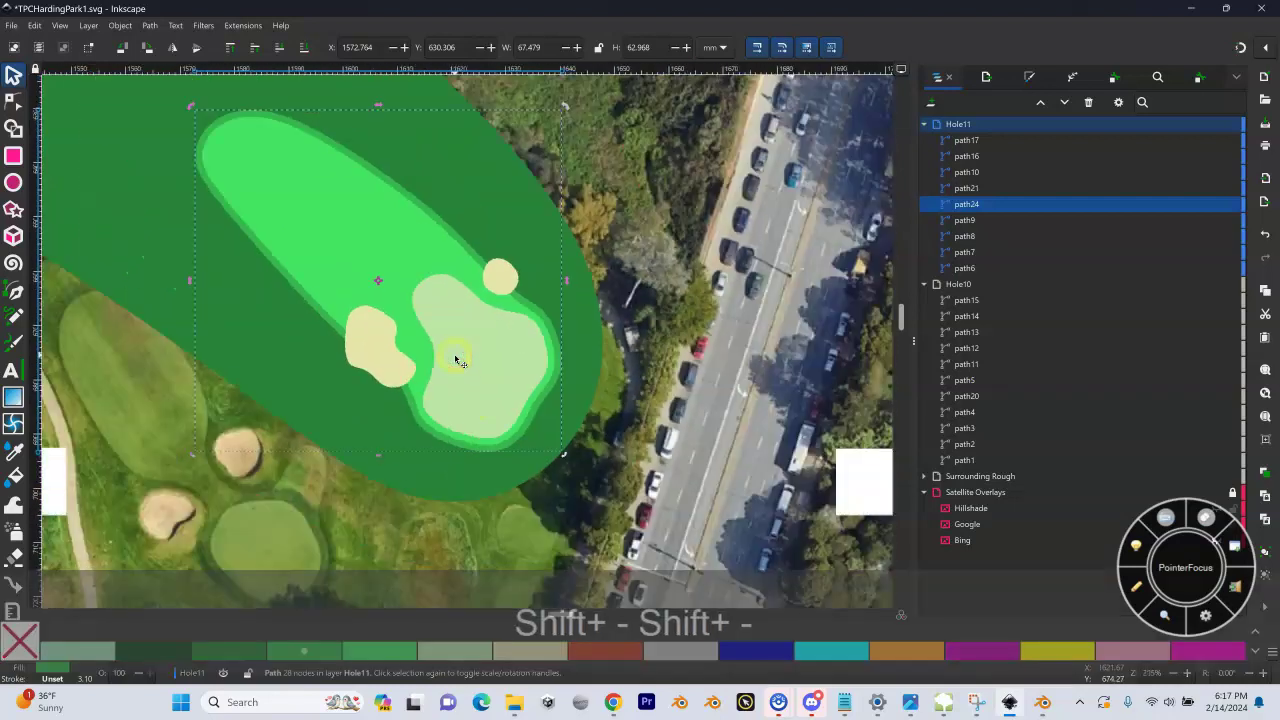
pyautogui.moveTo(386, 320); pyautogui.dragTo(466, 341)
pyautogui.hotkey('shift', '=')
pyautogui.hotkey('shift', '=')
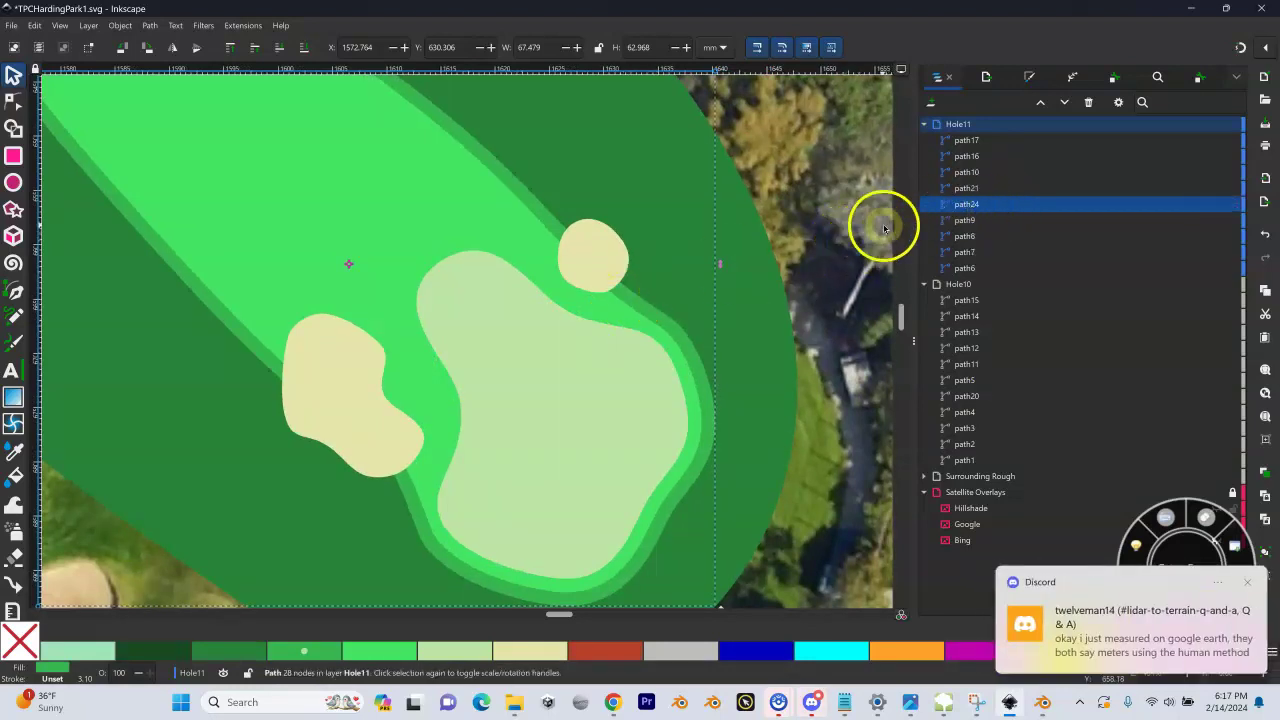
# Step: Delete semi-rough copy path24 and zoom out to show all of hole 11
pyautogui.press('Delete')
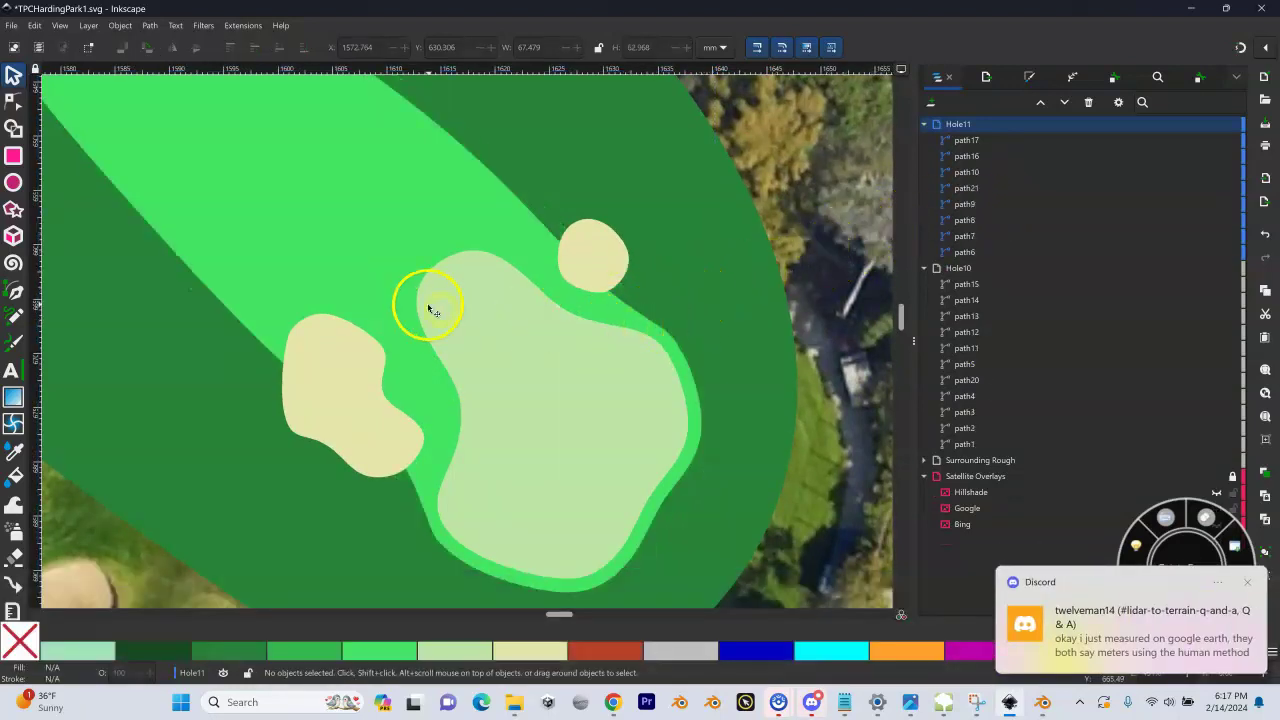
pyautogui.hotkey('shift', '-')
pyautogui.hotkey('shift', '-')
pyautogui.moveTo(386, 286); pyautogui.dragTo(445, 317)
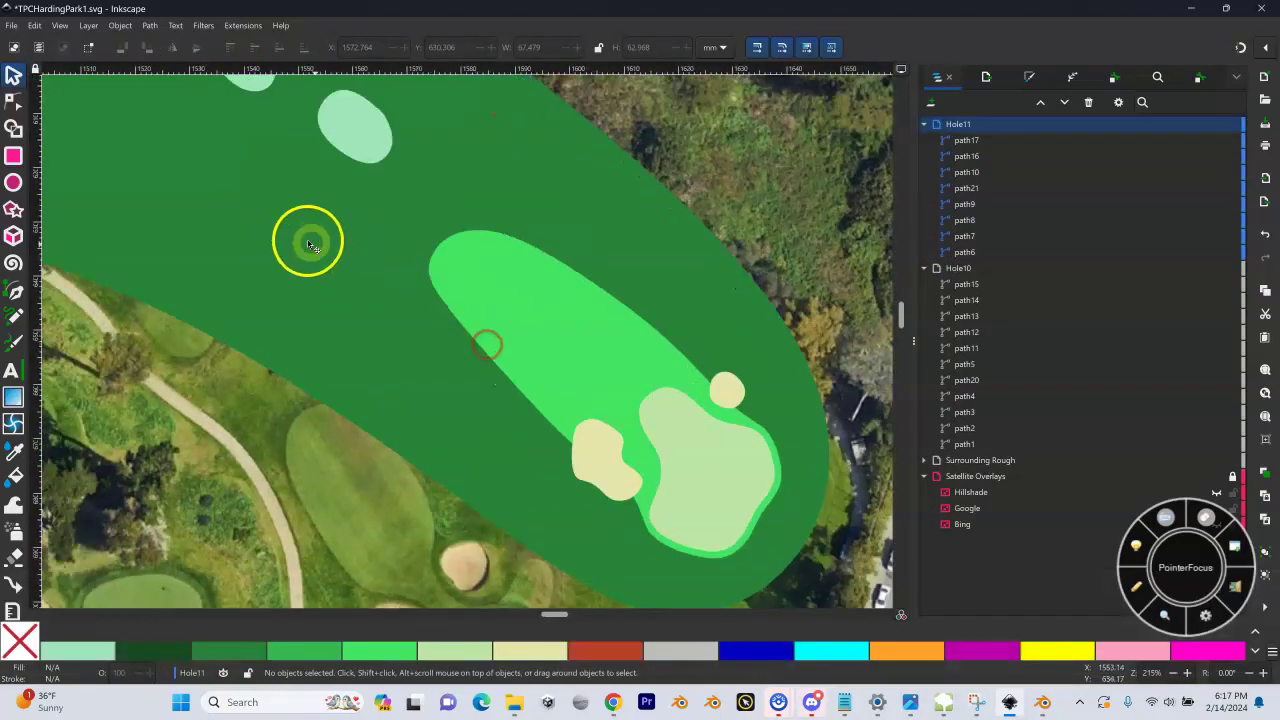
pyautogui.moveTo(309, 243); pyautogui.dragTo(466, 357)
pyautogui.hotkey('shift', '-')
pyautogui.hotkey('shift', '-')
pyautogui.hotkey('shift', '-')
pyautogui.moveTo(344, 279); pyautogui.dragTo(496, 258)
pyautogui.hotkey('shift', '-')
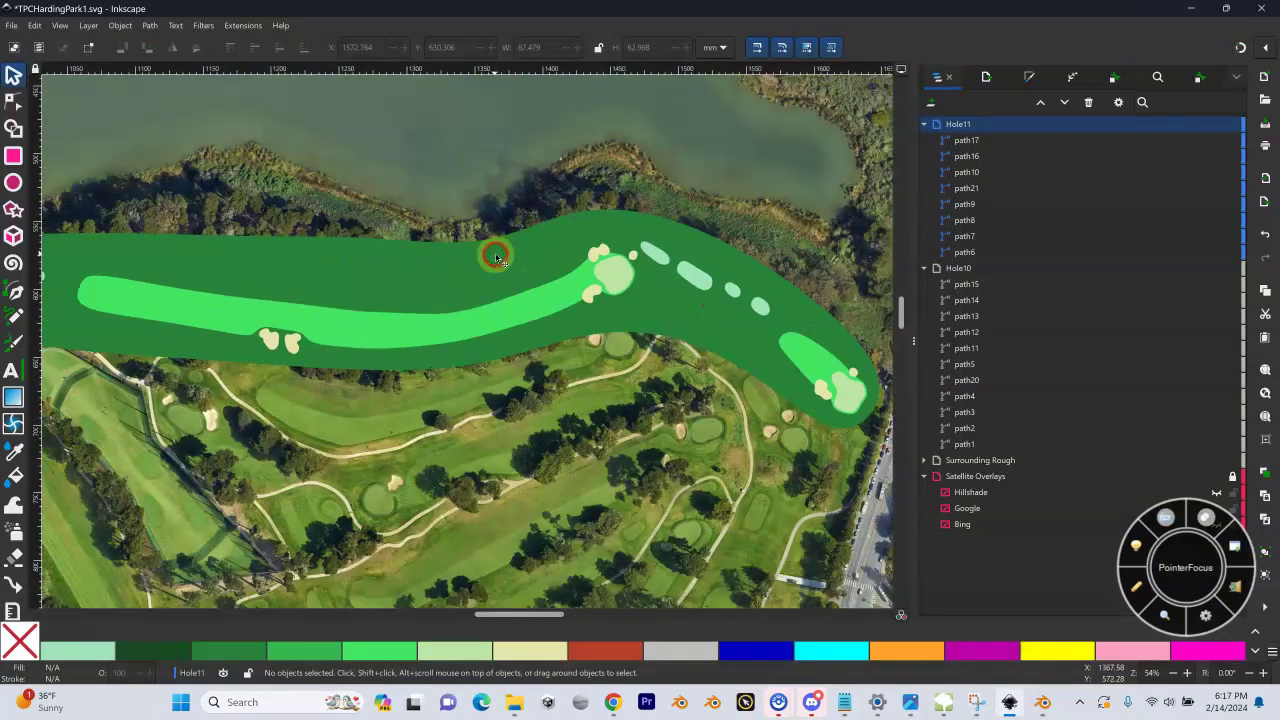